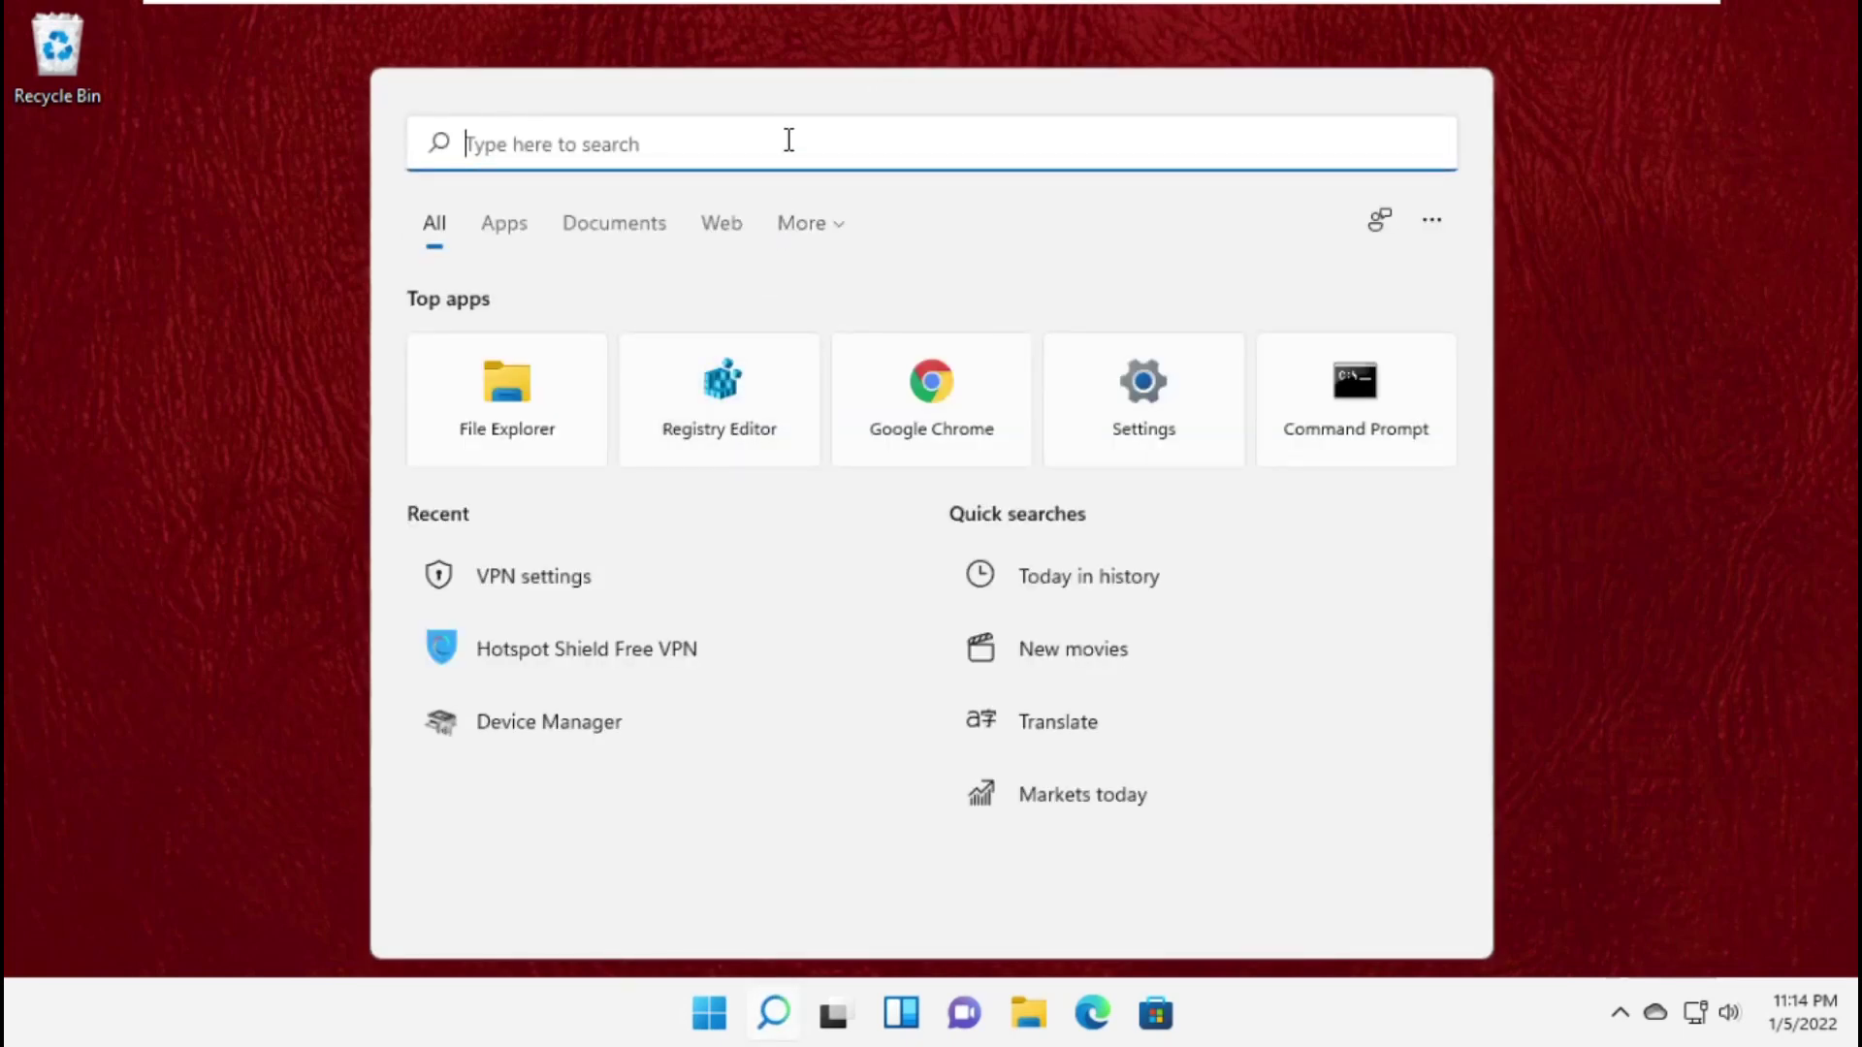
# Type 'Settings' into Windows search so the Settings app shows as the best match
pyautogui.write('Settings')
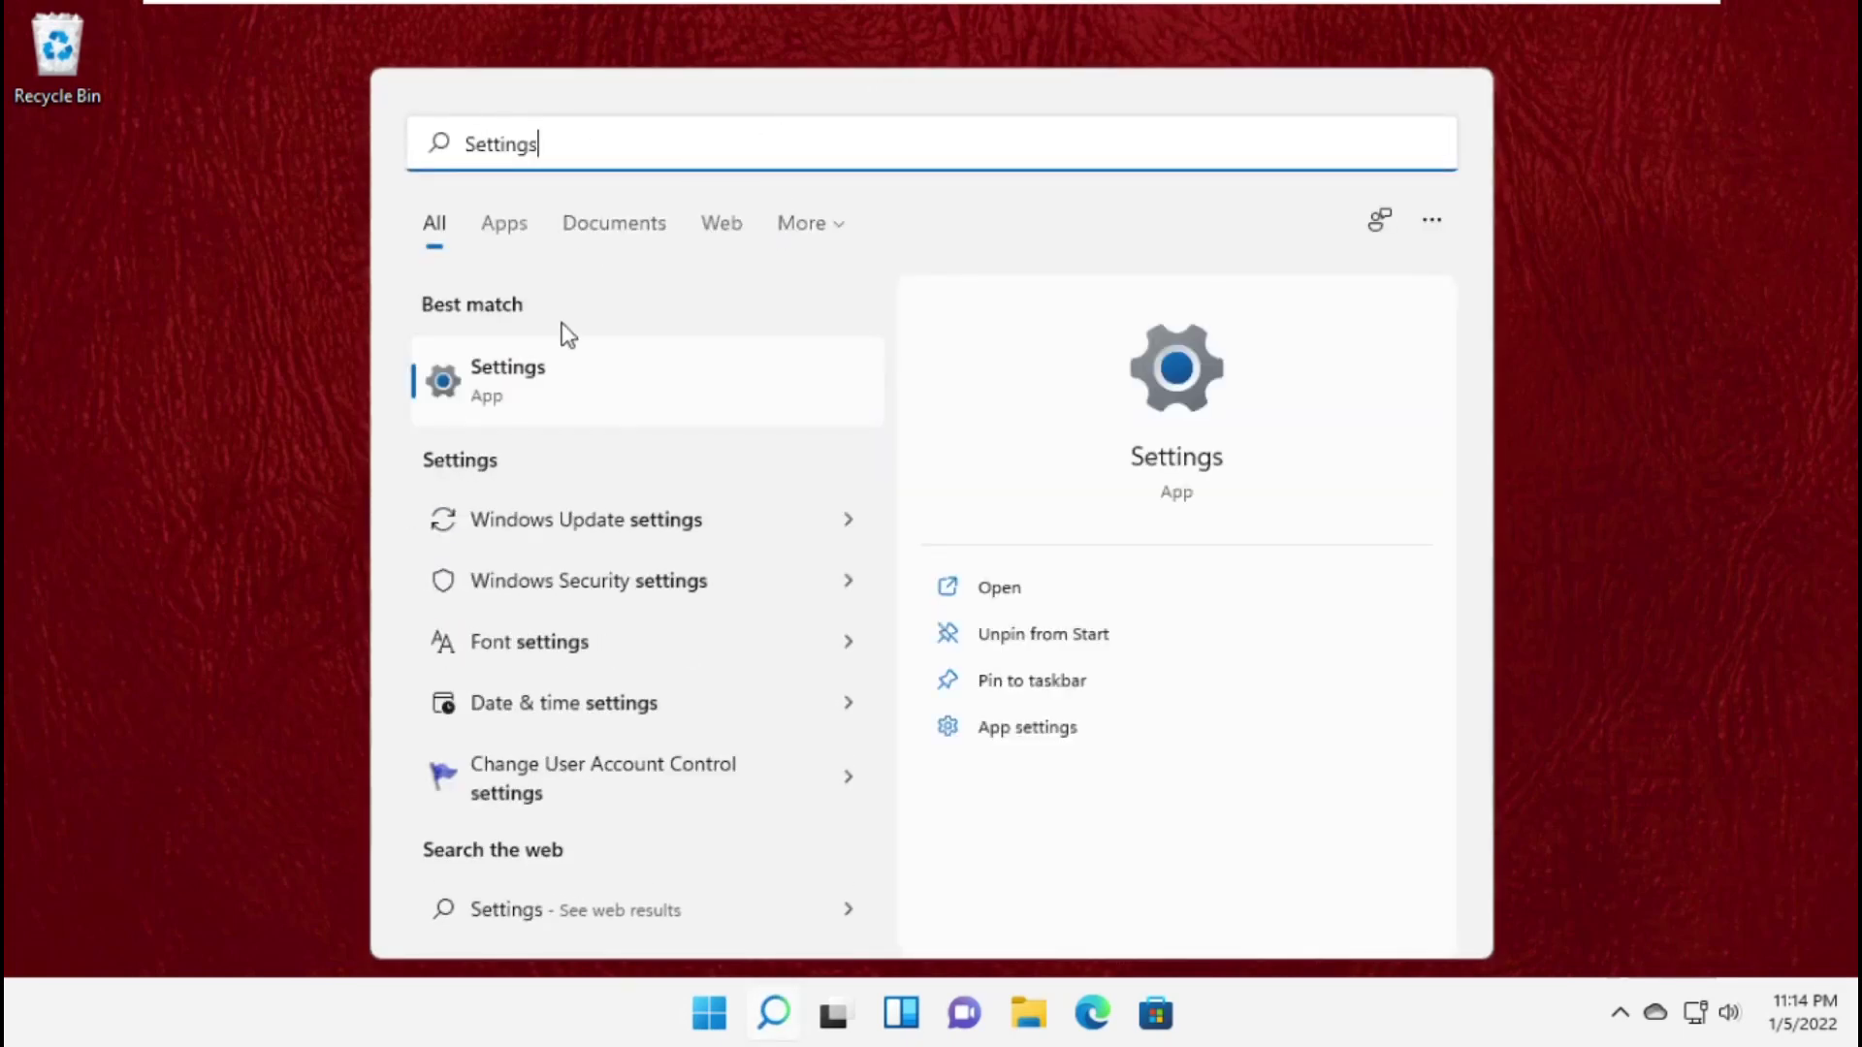
# Open Settings and review Personalization > Colors, leaving the accent colour on Manual
pyautogui.click(567, 378)
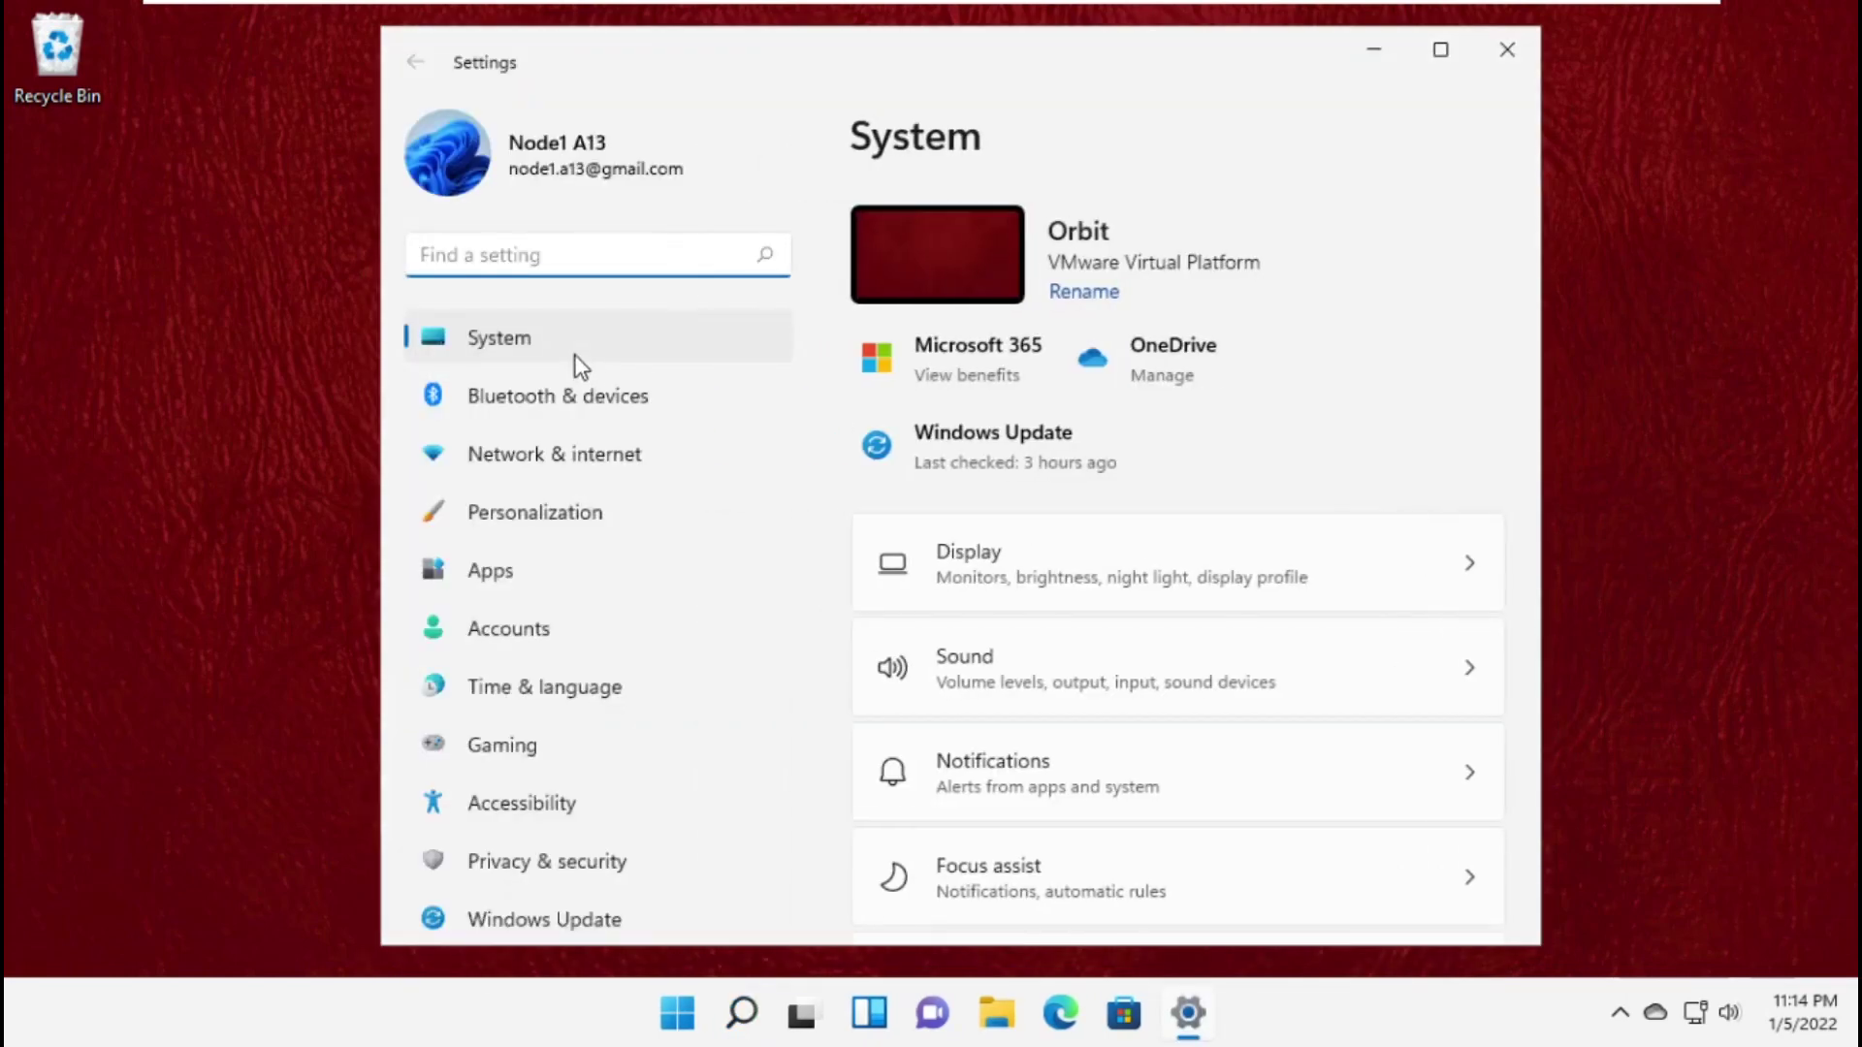
pyautogui.click(470, 527)
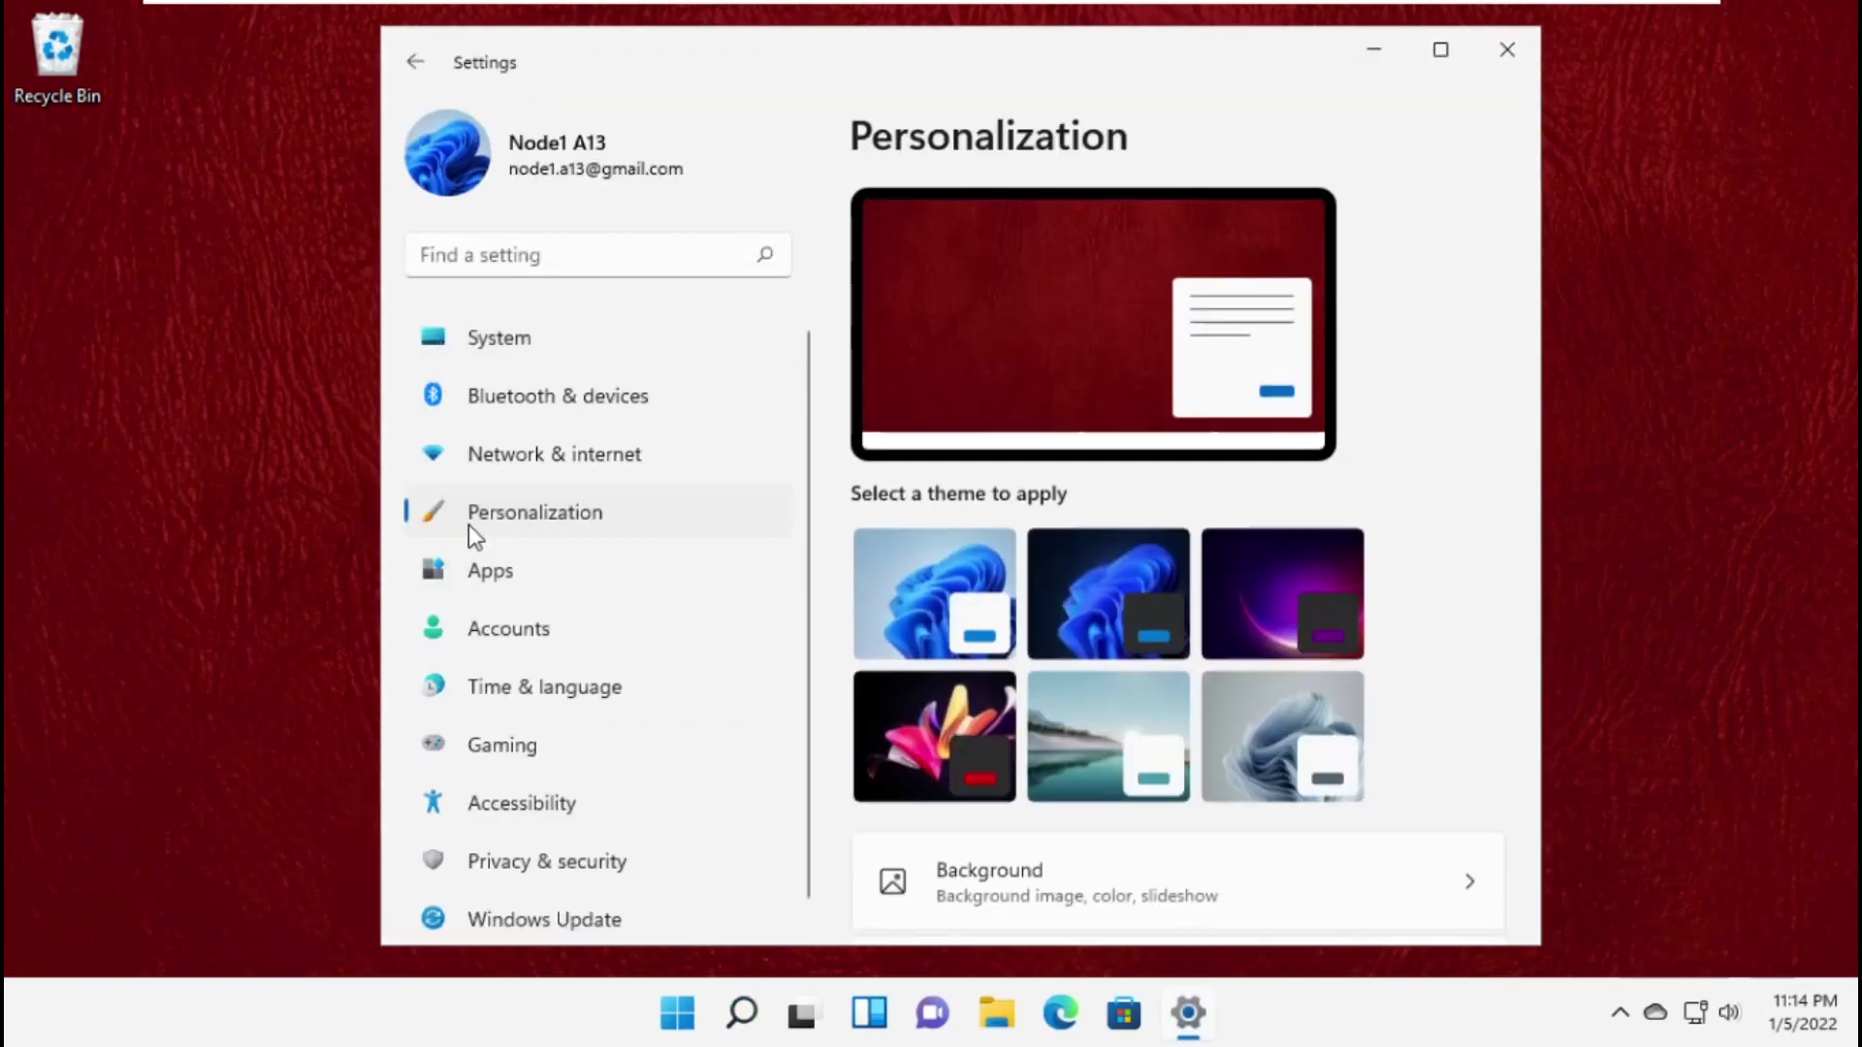
pyautogui.scroll(-5, 1209, 514)
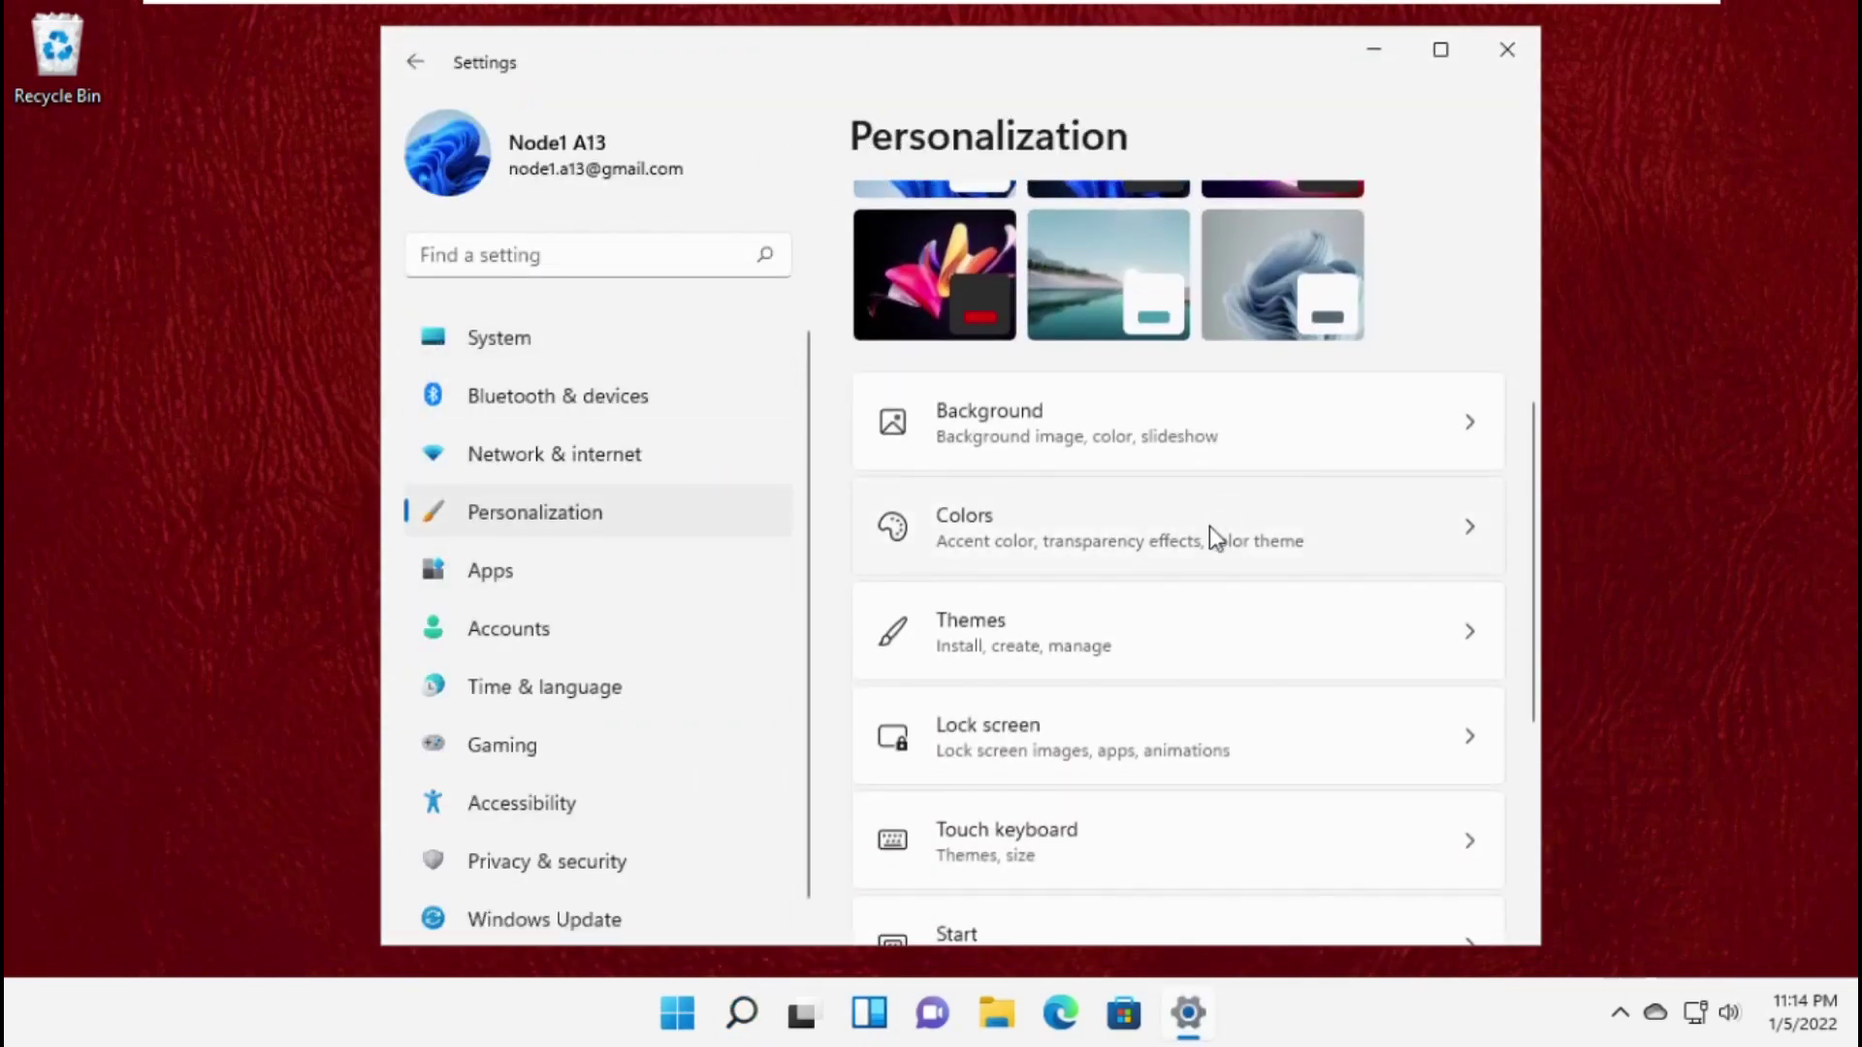
pyautogui.click(1210, 529)
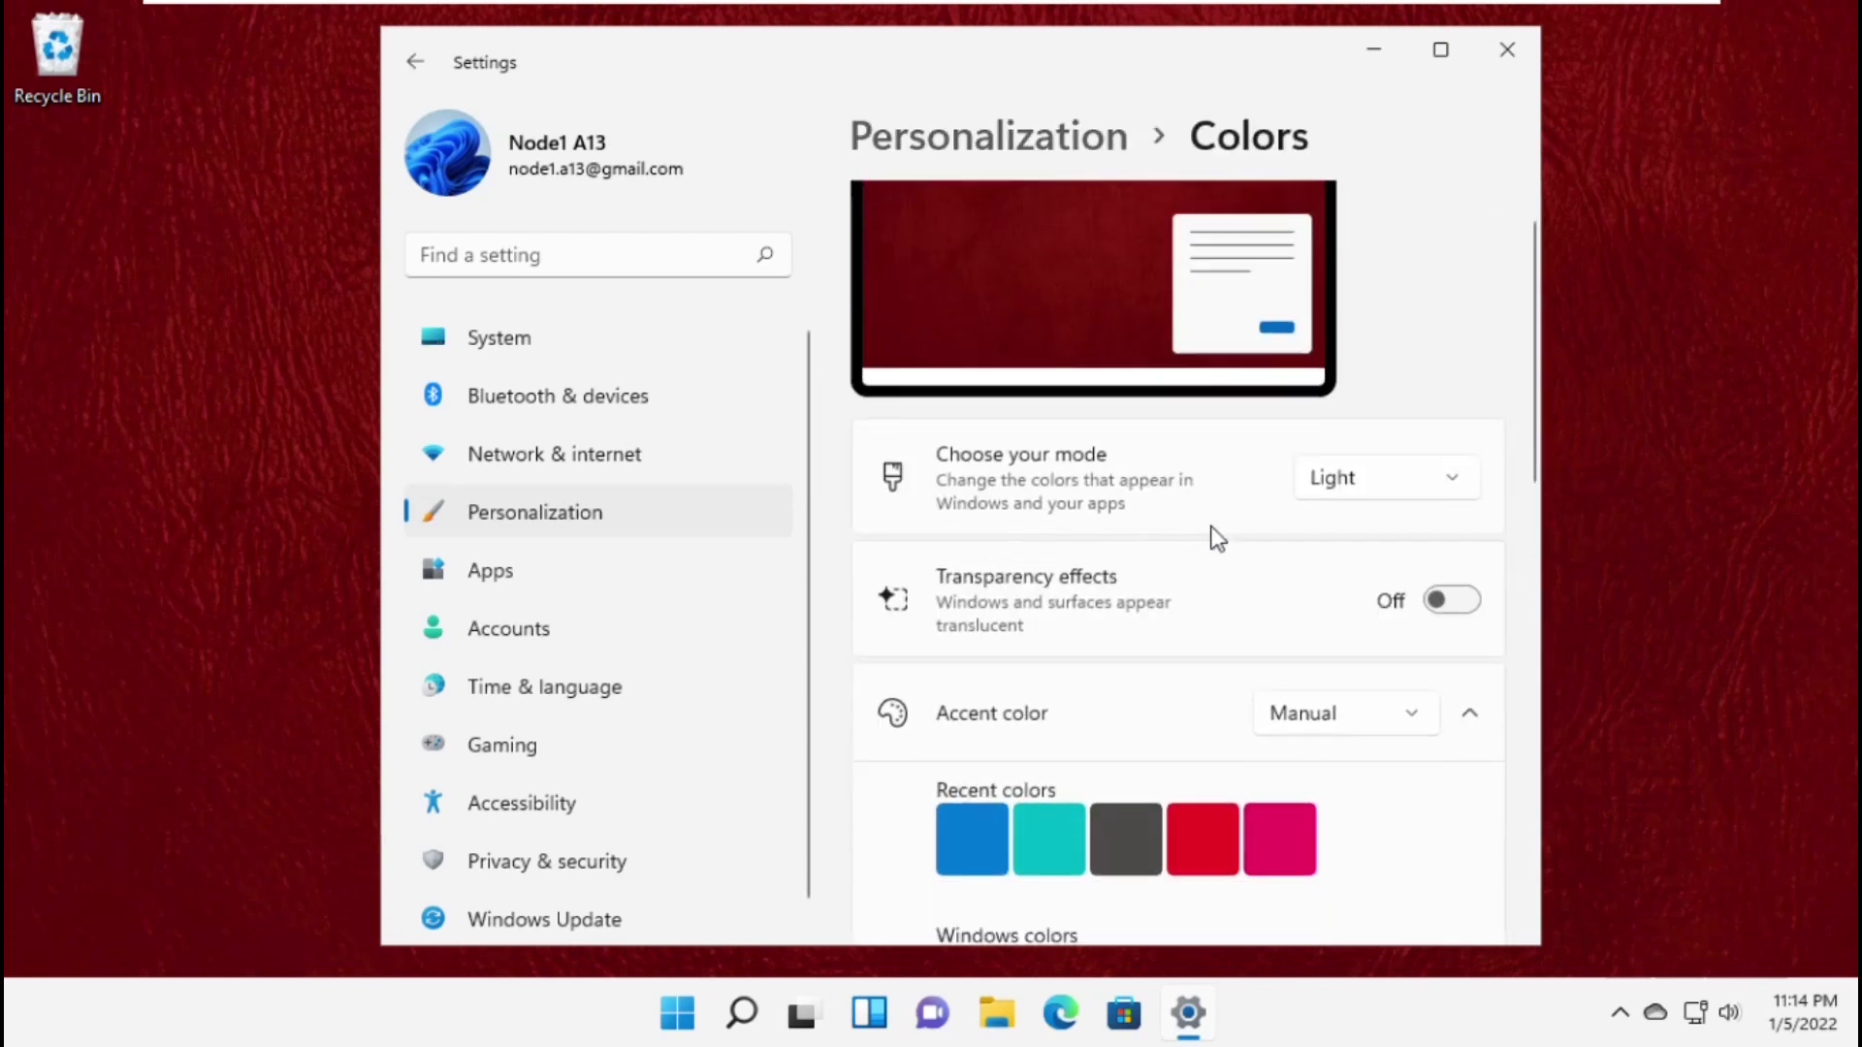
pyautogui.scroll(-1, 1217, 538)
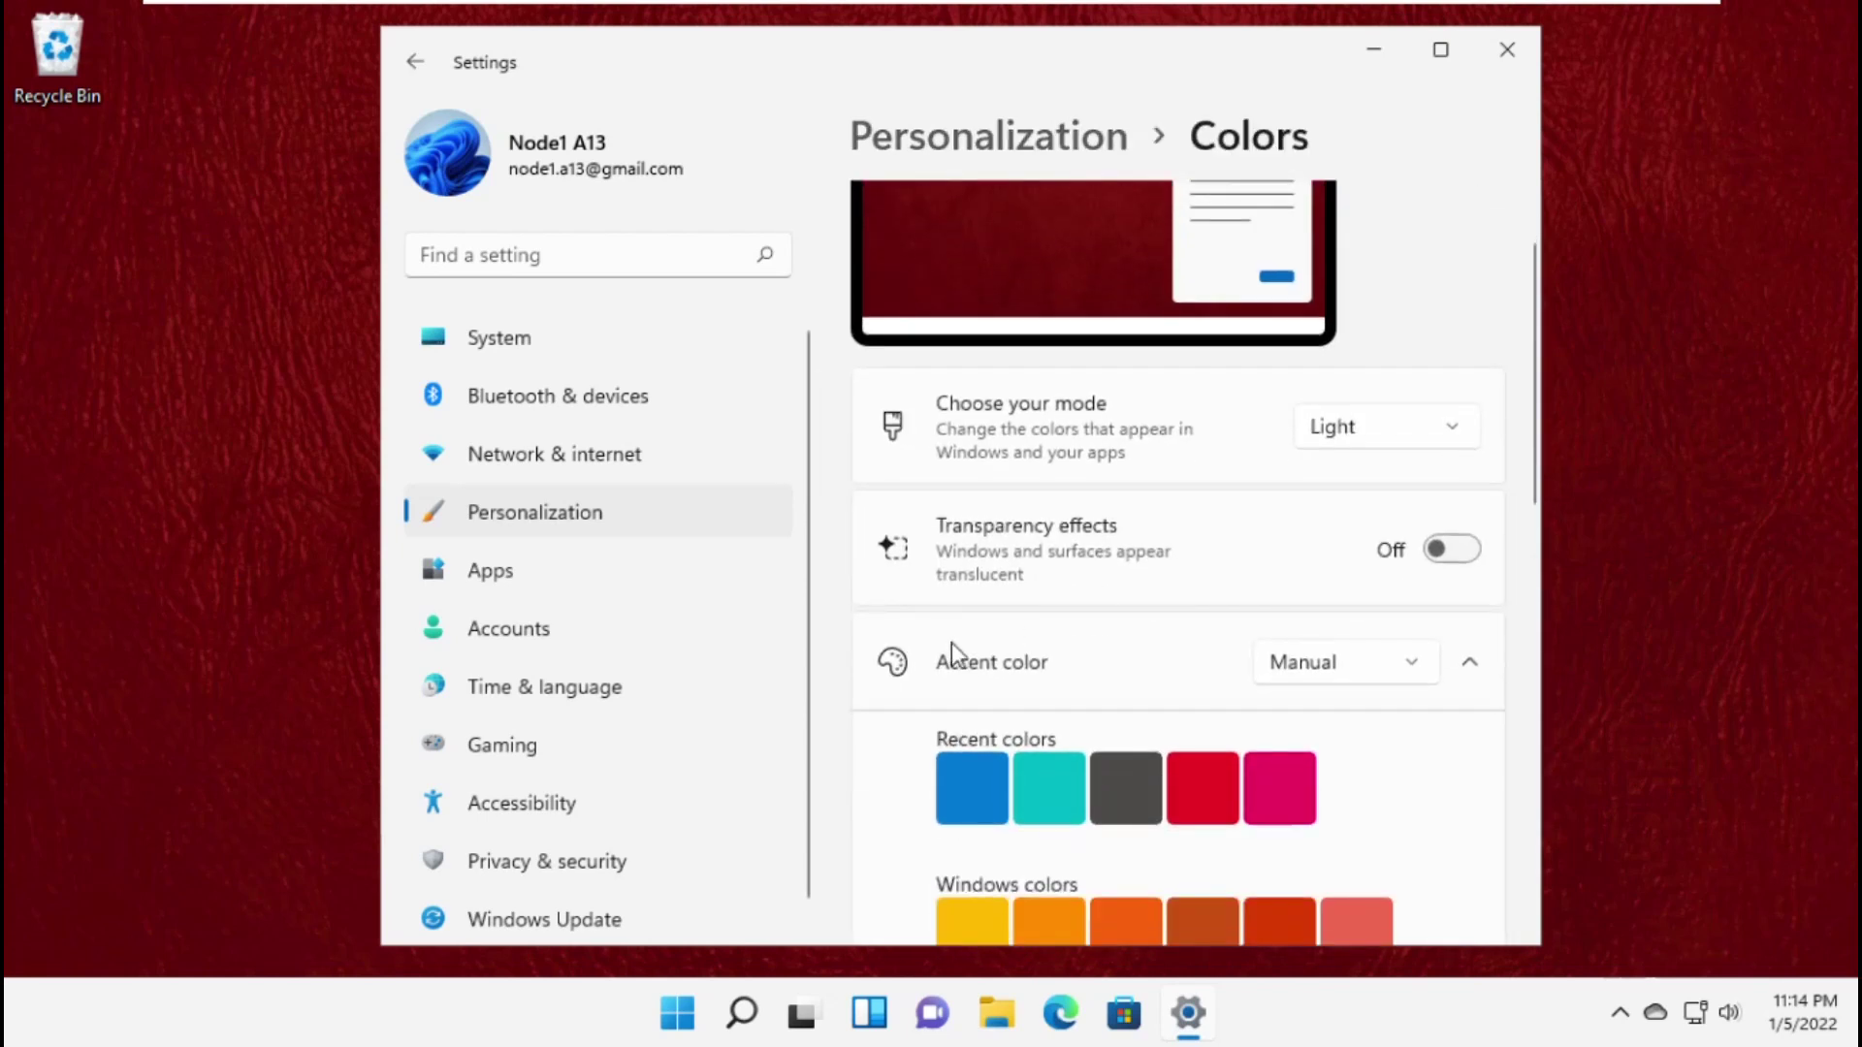
pyautogui.click(1261, 669)
pyautogui.click(1304, 667)
# Switch Animation effects off under Accessibility > Visual effects and return to System
pyautogui.scroll(-1, 601, 630)
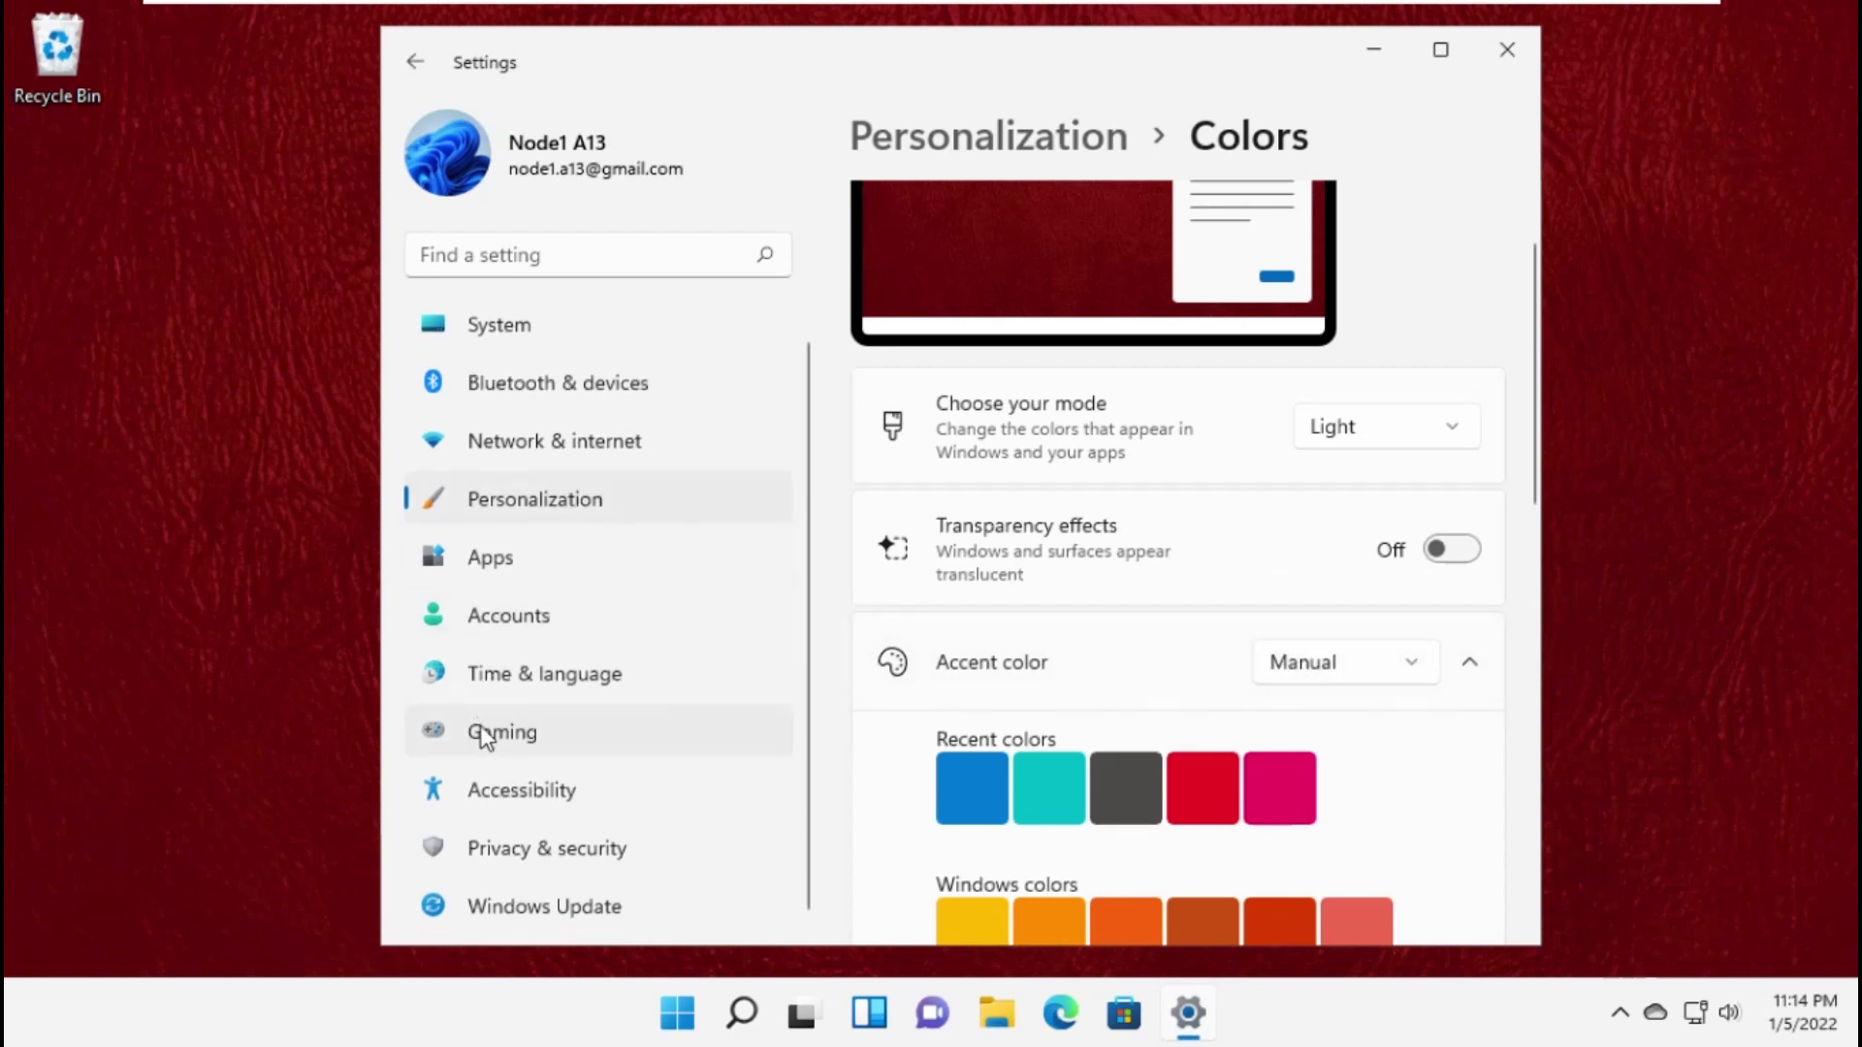
pyautogui.click(546, 785)
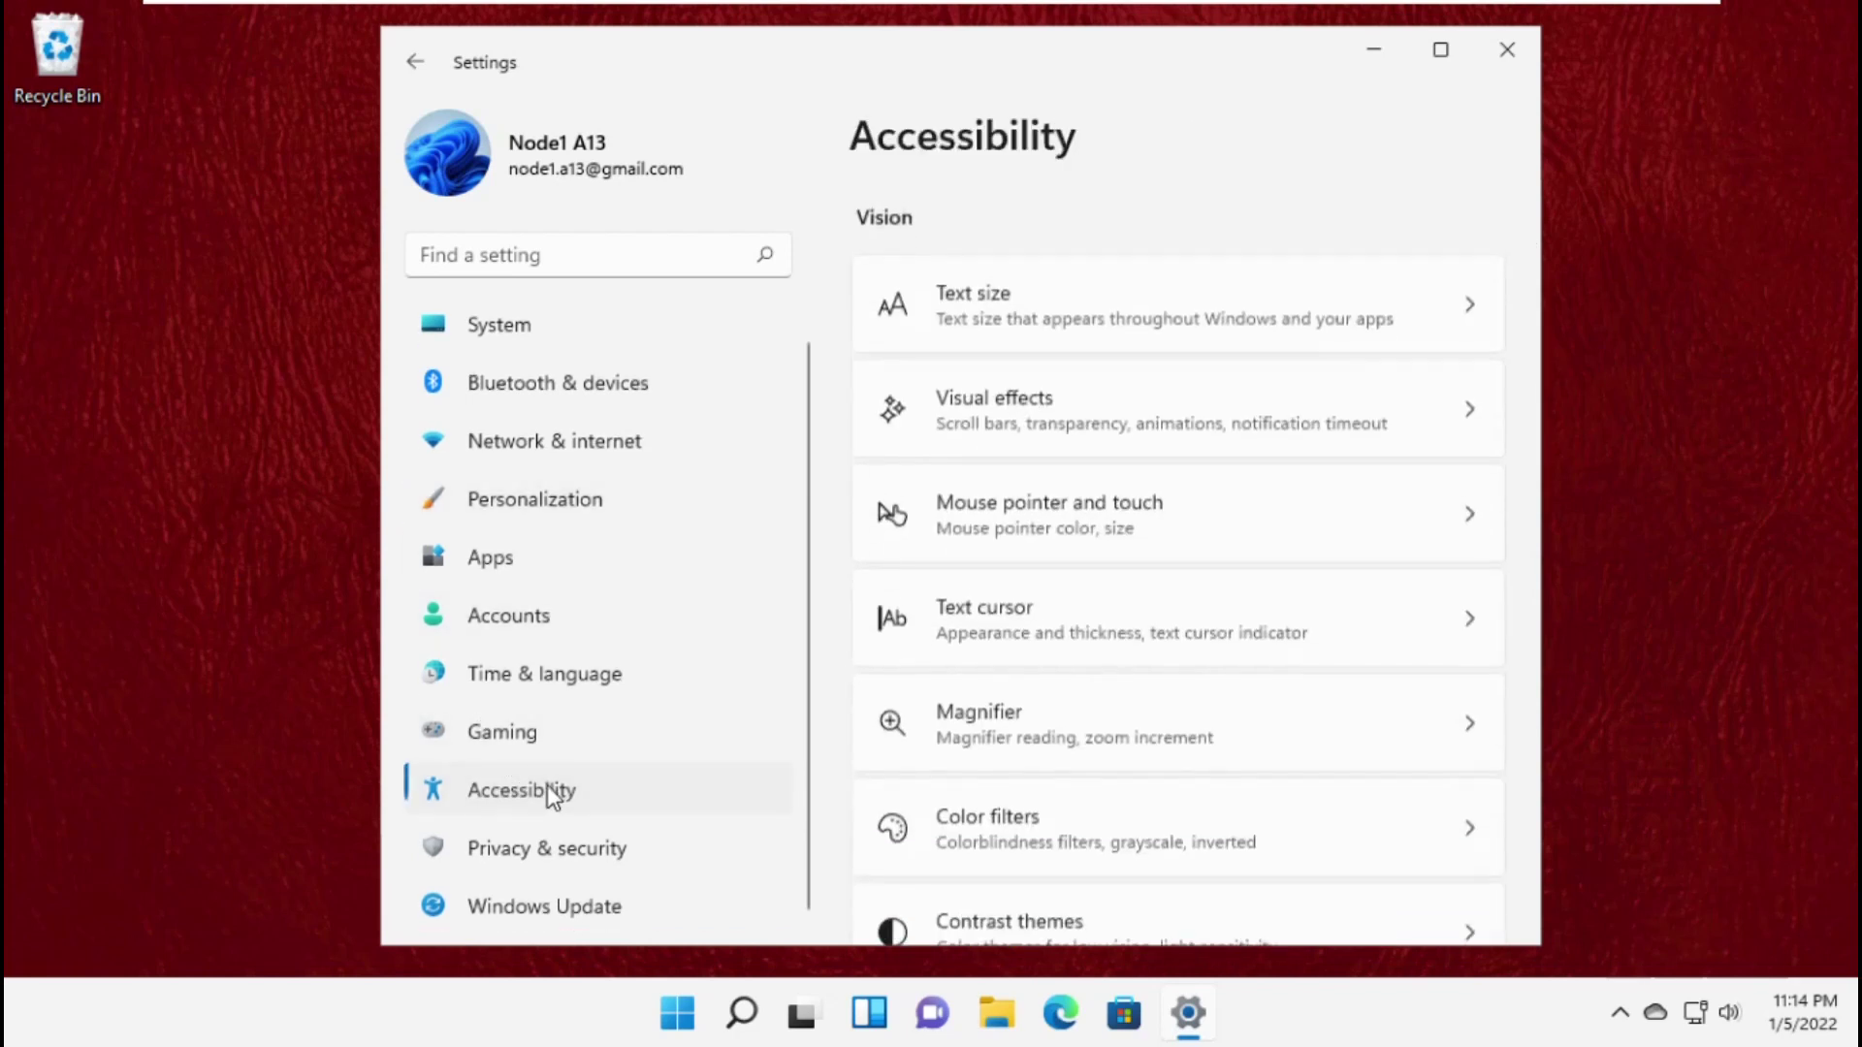
pyautogui.click(1179, 413)
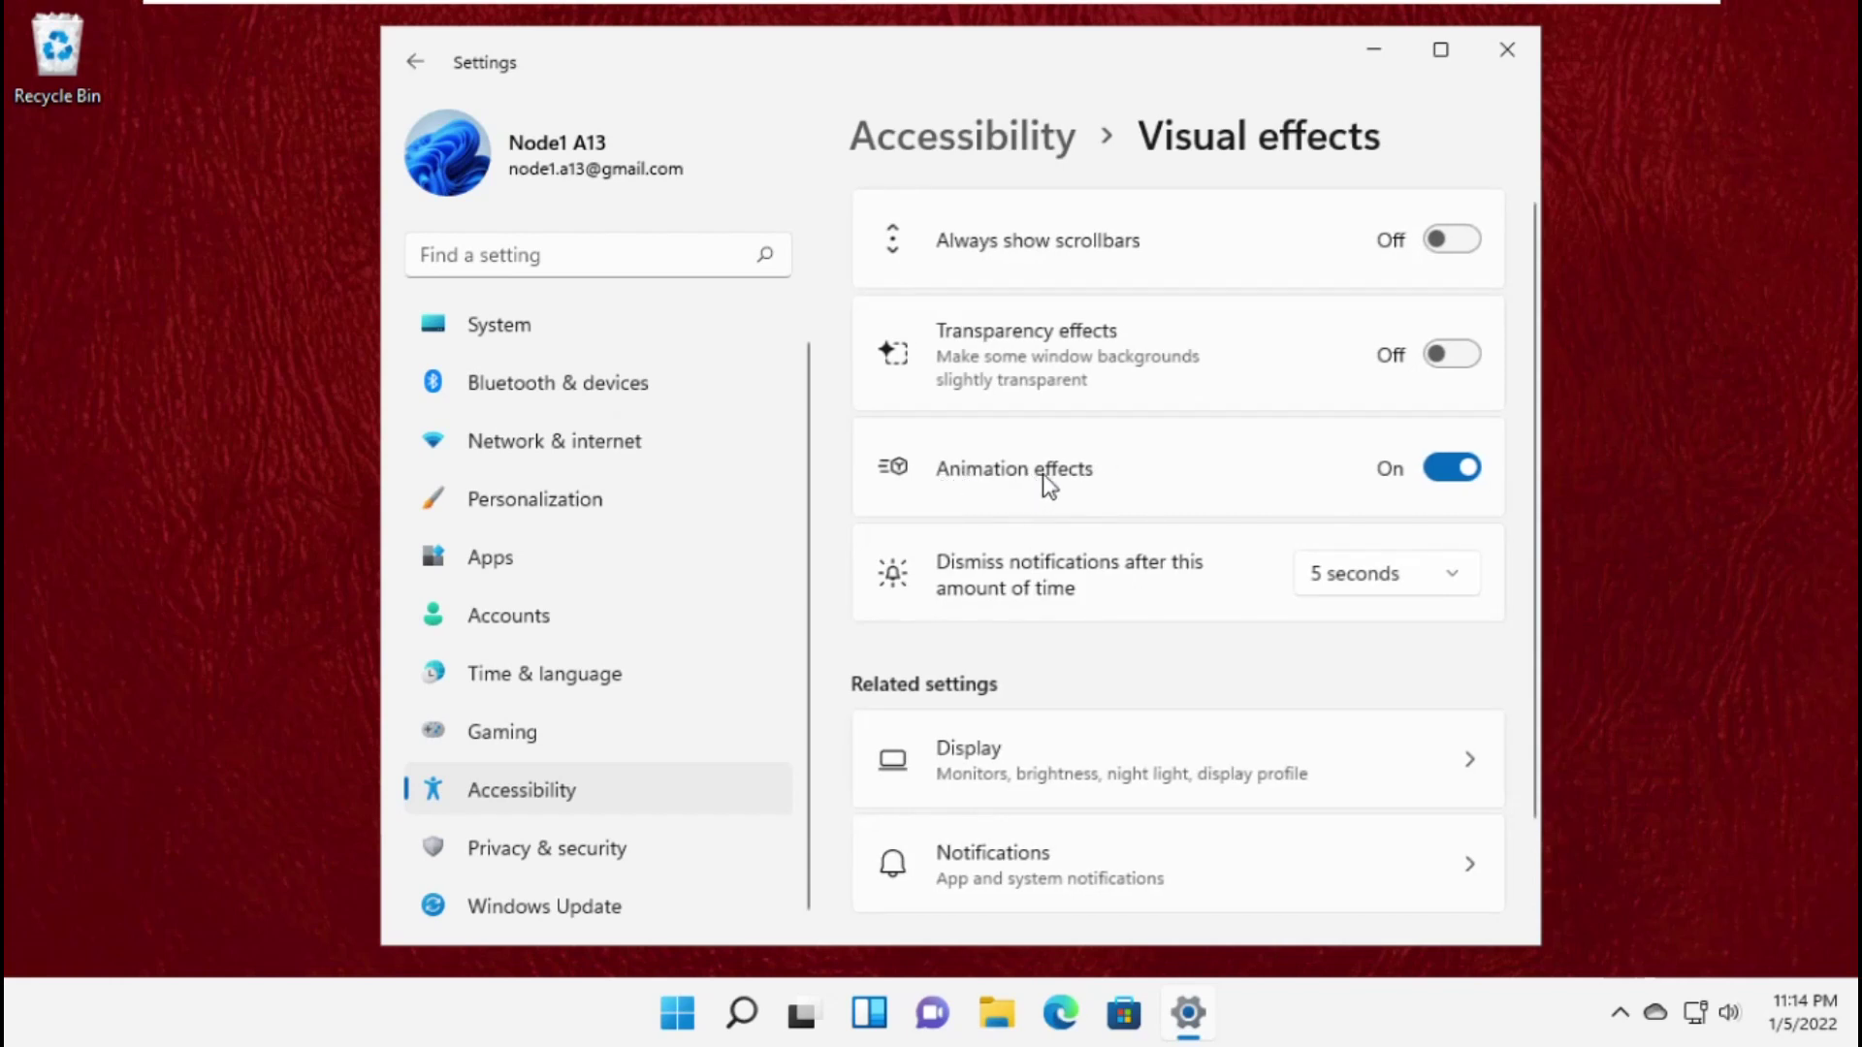
pyautogui.click(1428, 470)
pyautogui.click(631, 328)
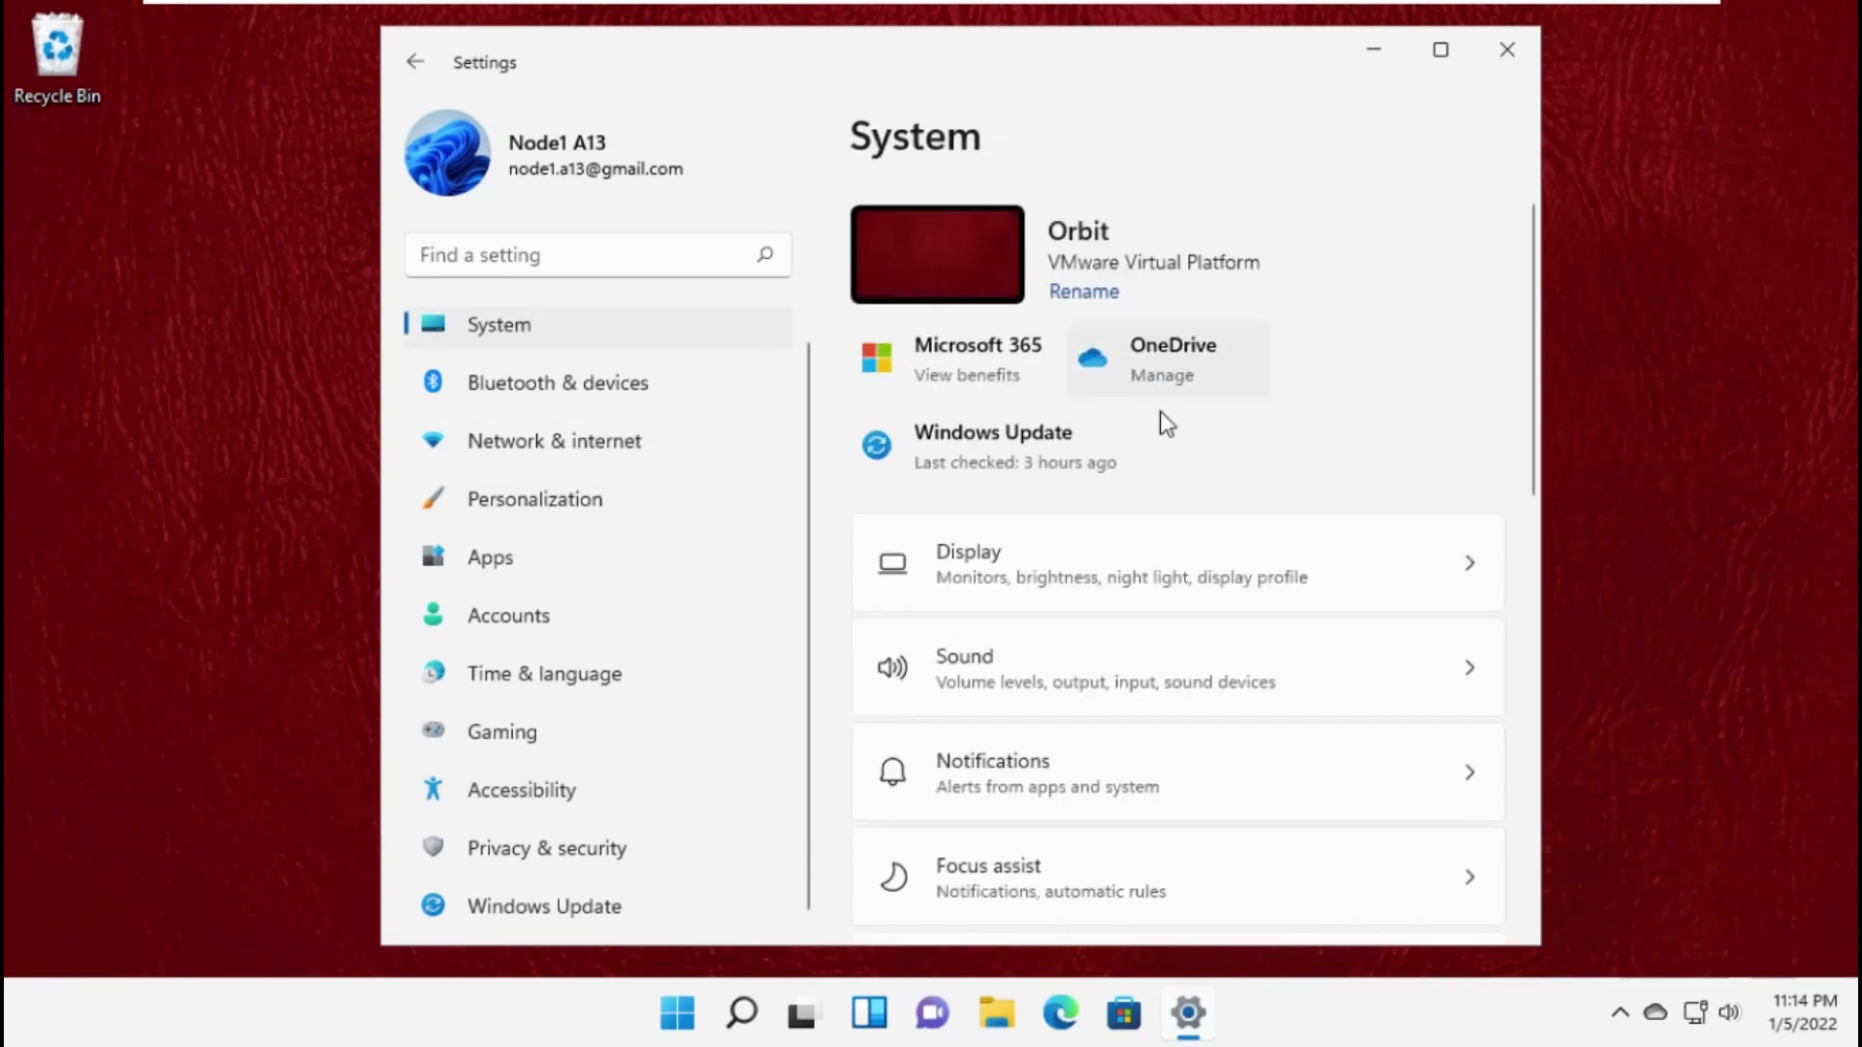
# Check the display resolution options in System > Display, keeping 1280 × 720
pyautogui.click(1171, 582)
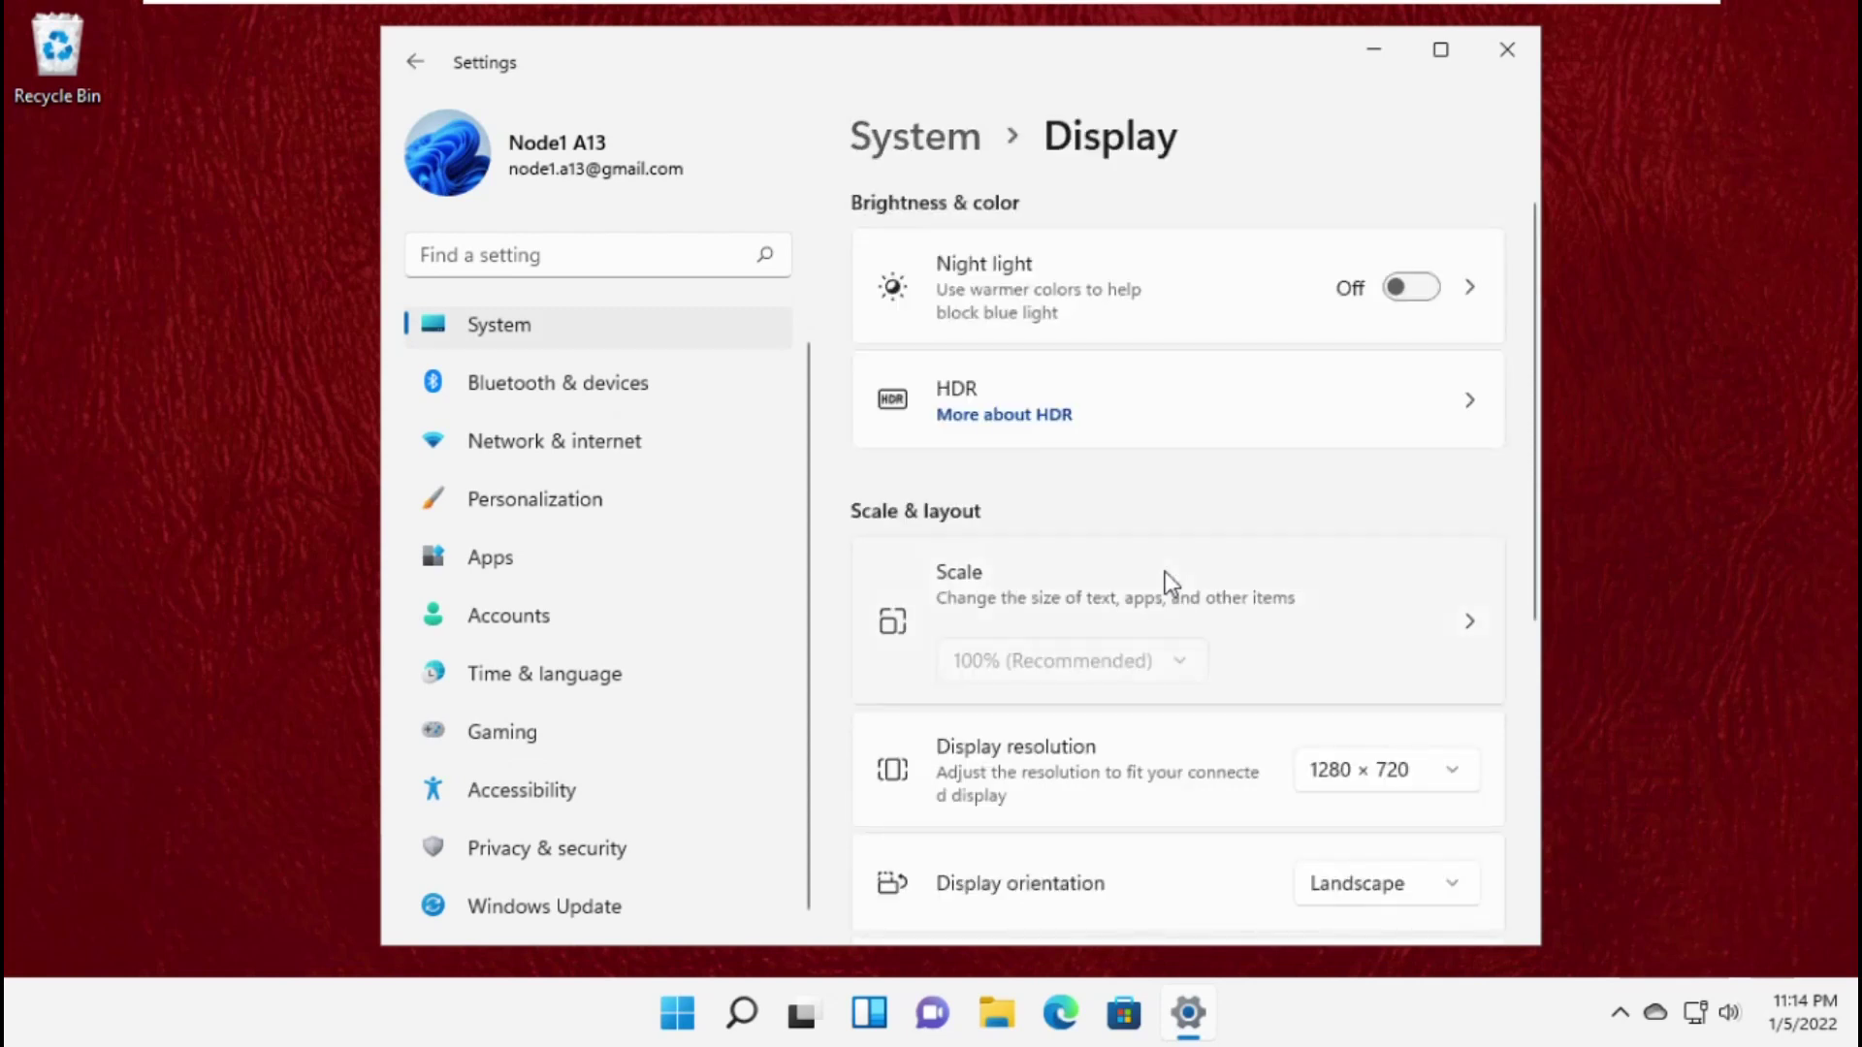
pyautogui.scroll(-1, 1168, 581)
pyautogui.click(1350, 653)
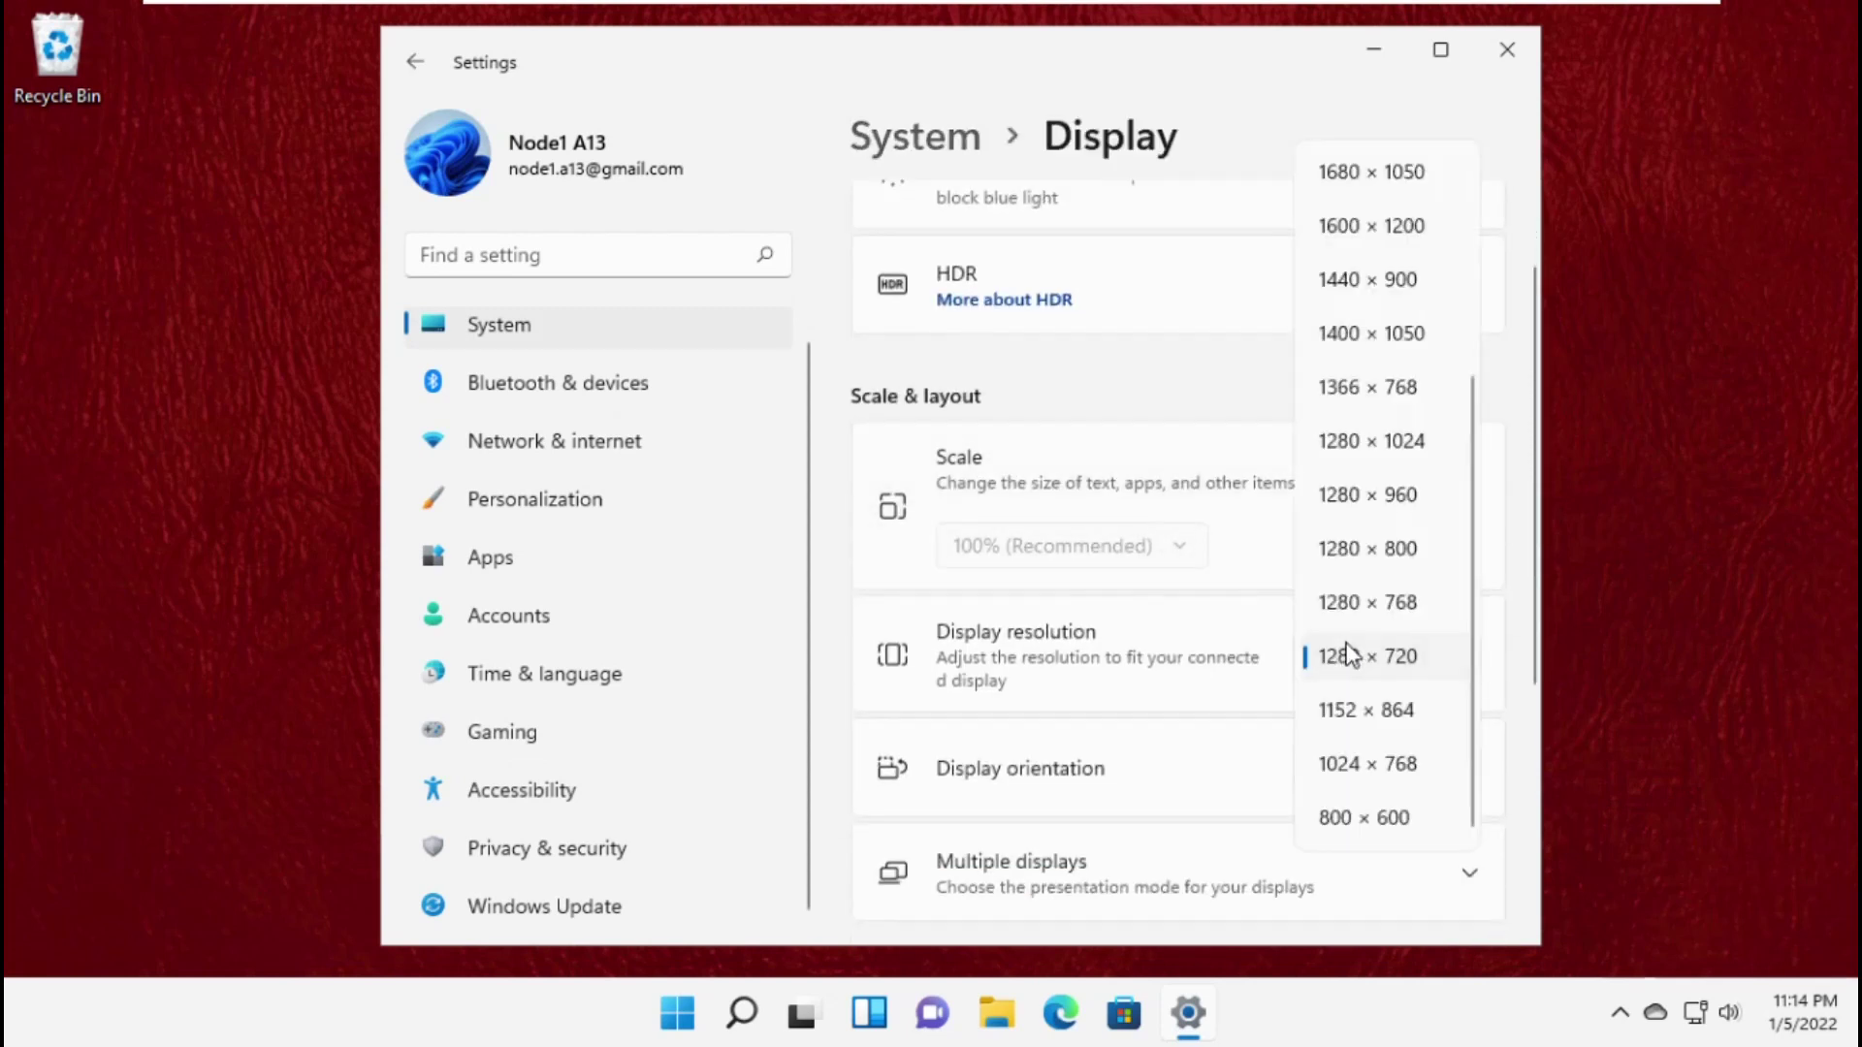
pyautogui.scroll(3, 1348, 640)
pyautogui.scroll(-3, 1350, 630)
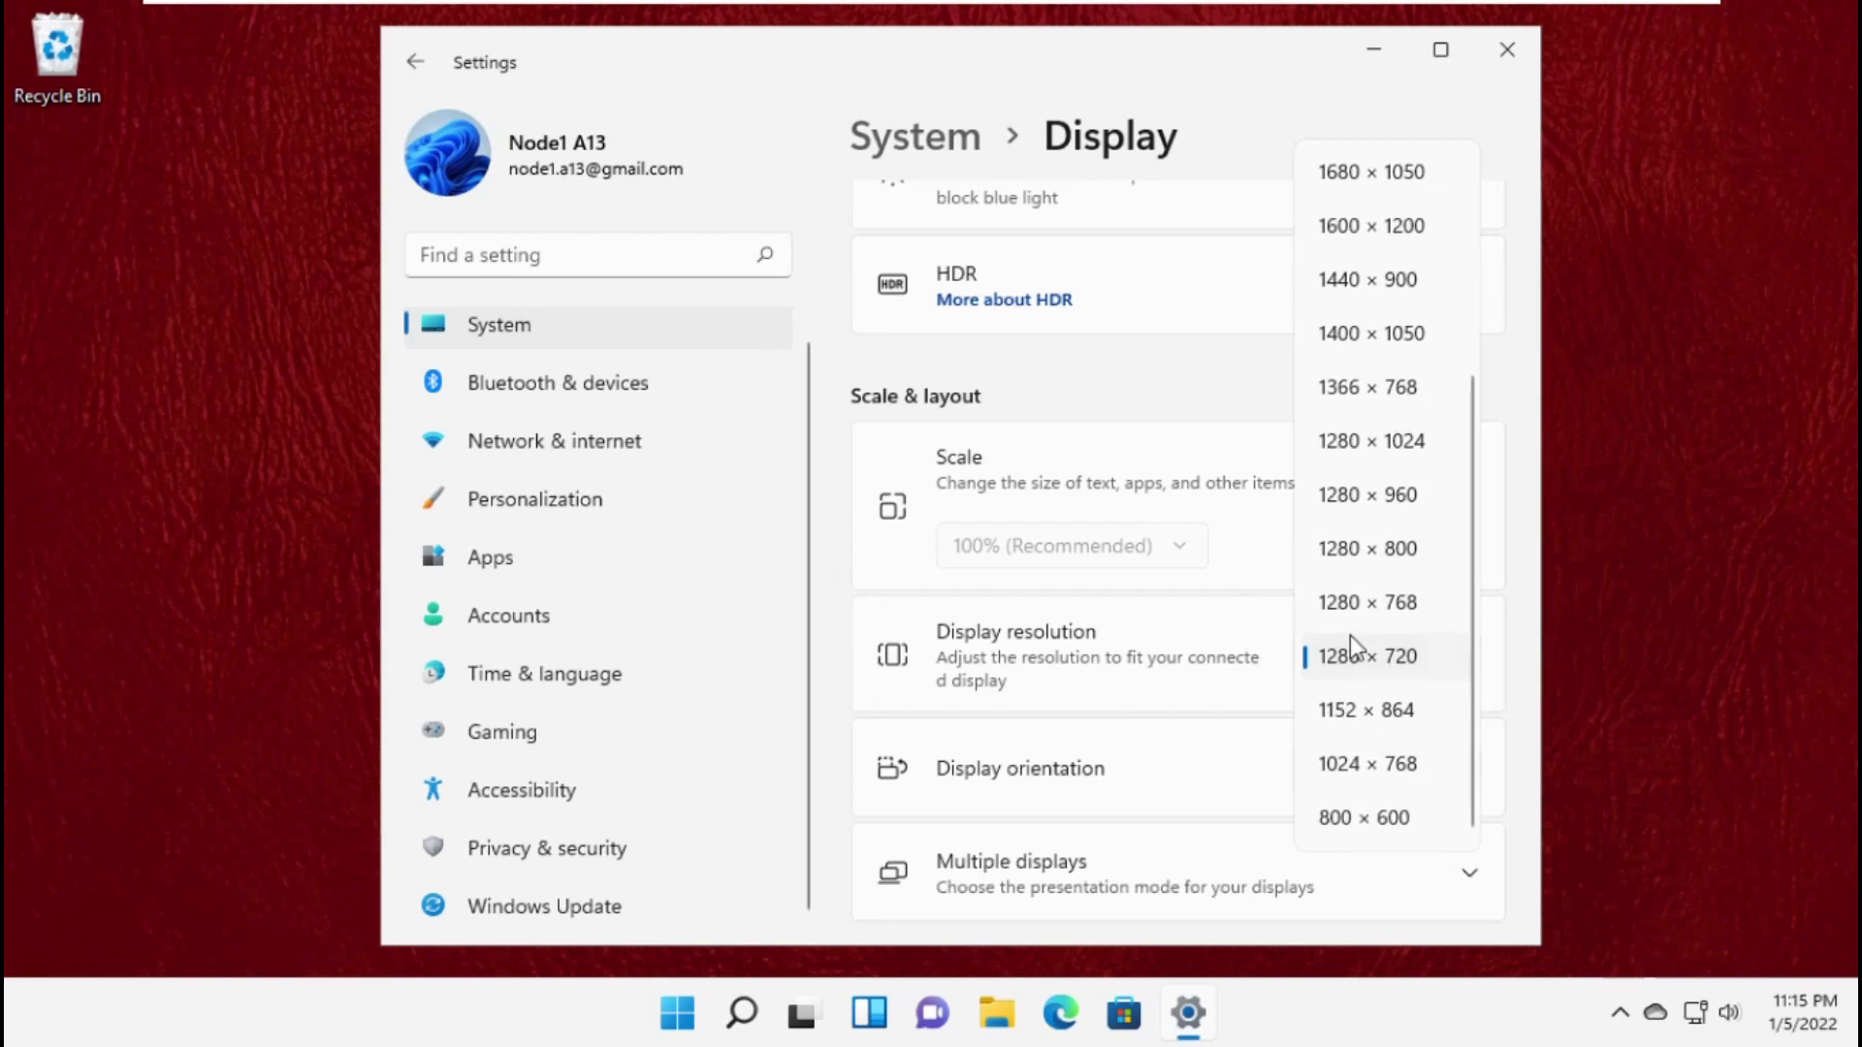
pyautogui.click(1251, 659)
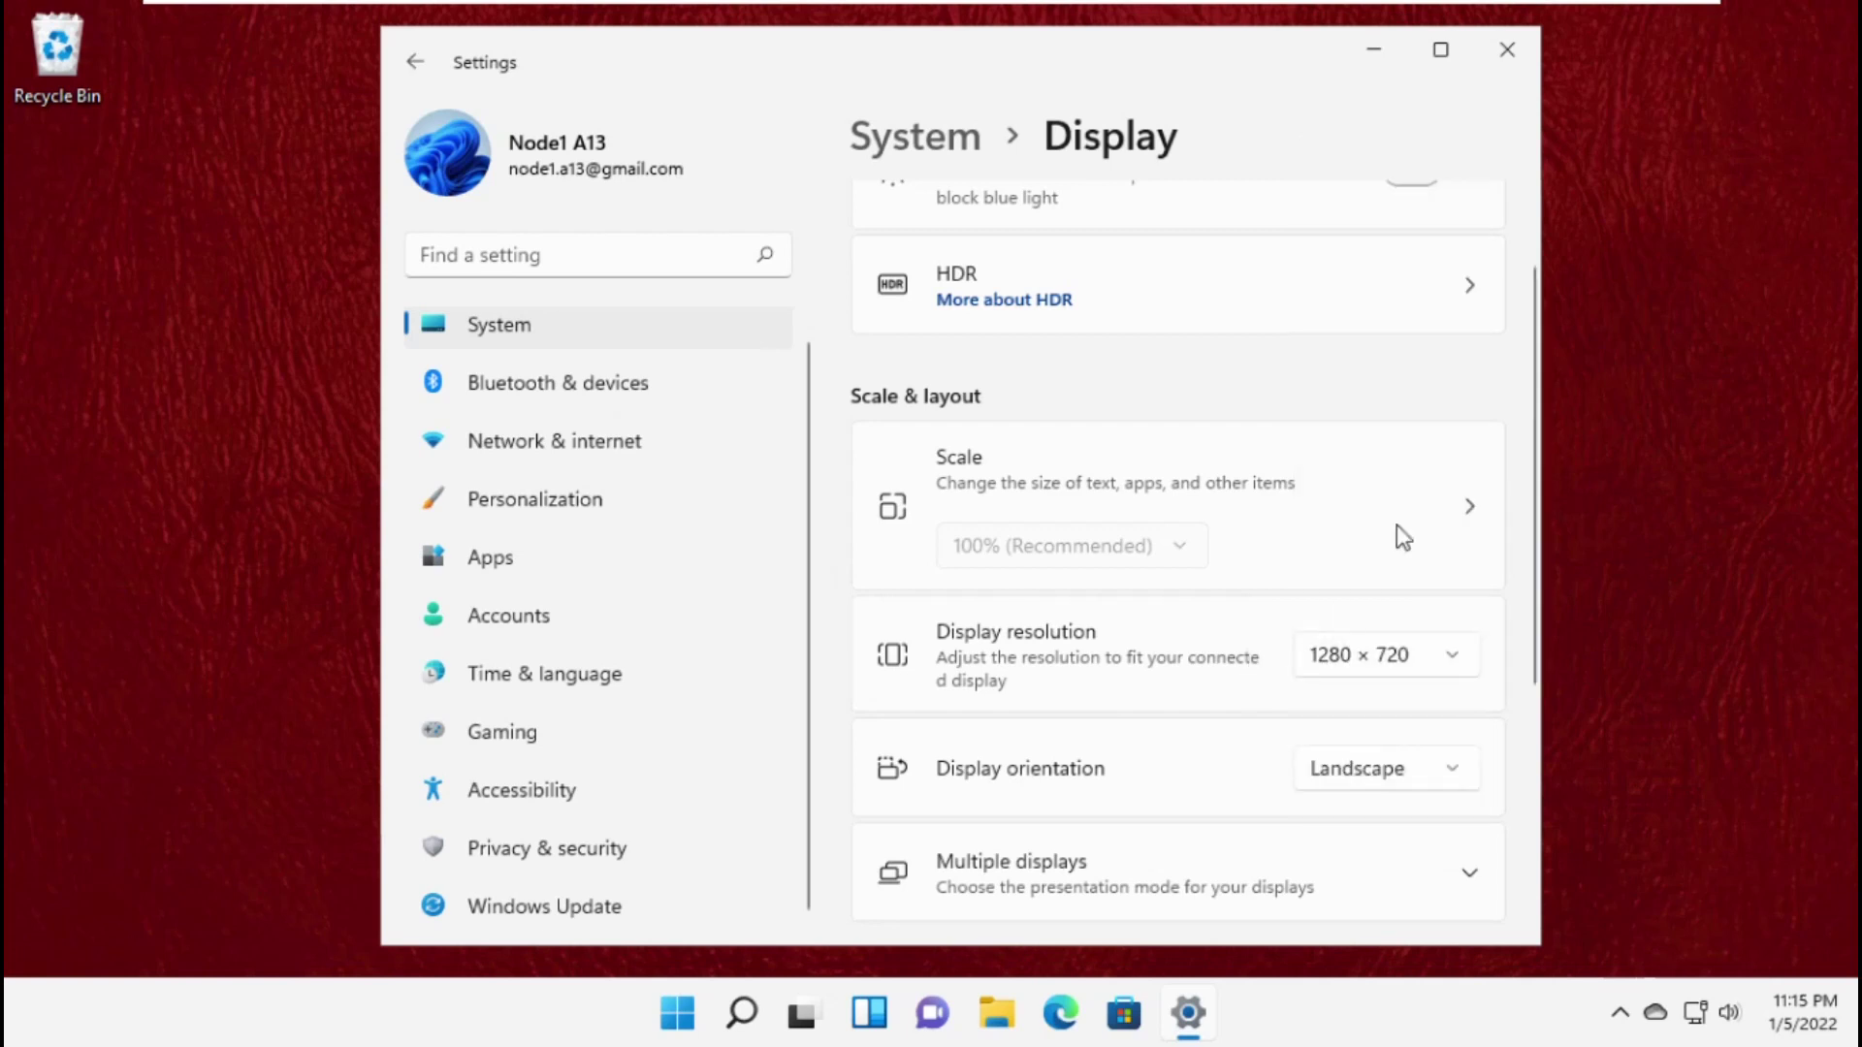
# Close Settings and launch Control Panel from Windows search
pyautogui.click(1509, 60)
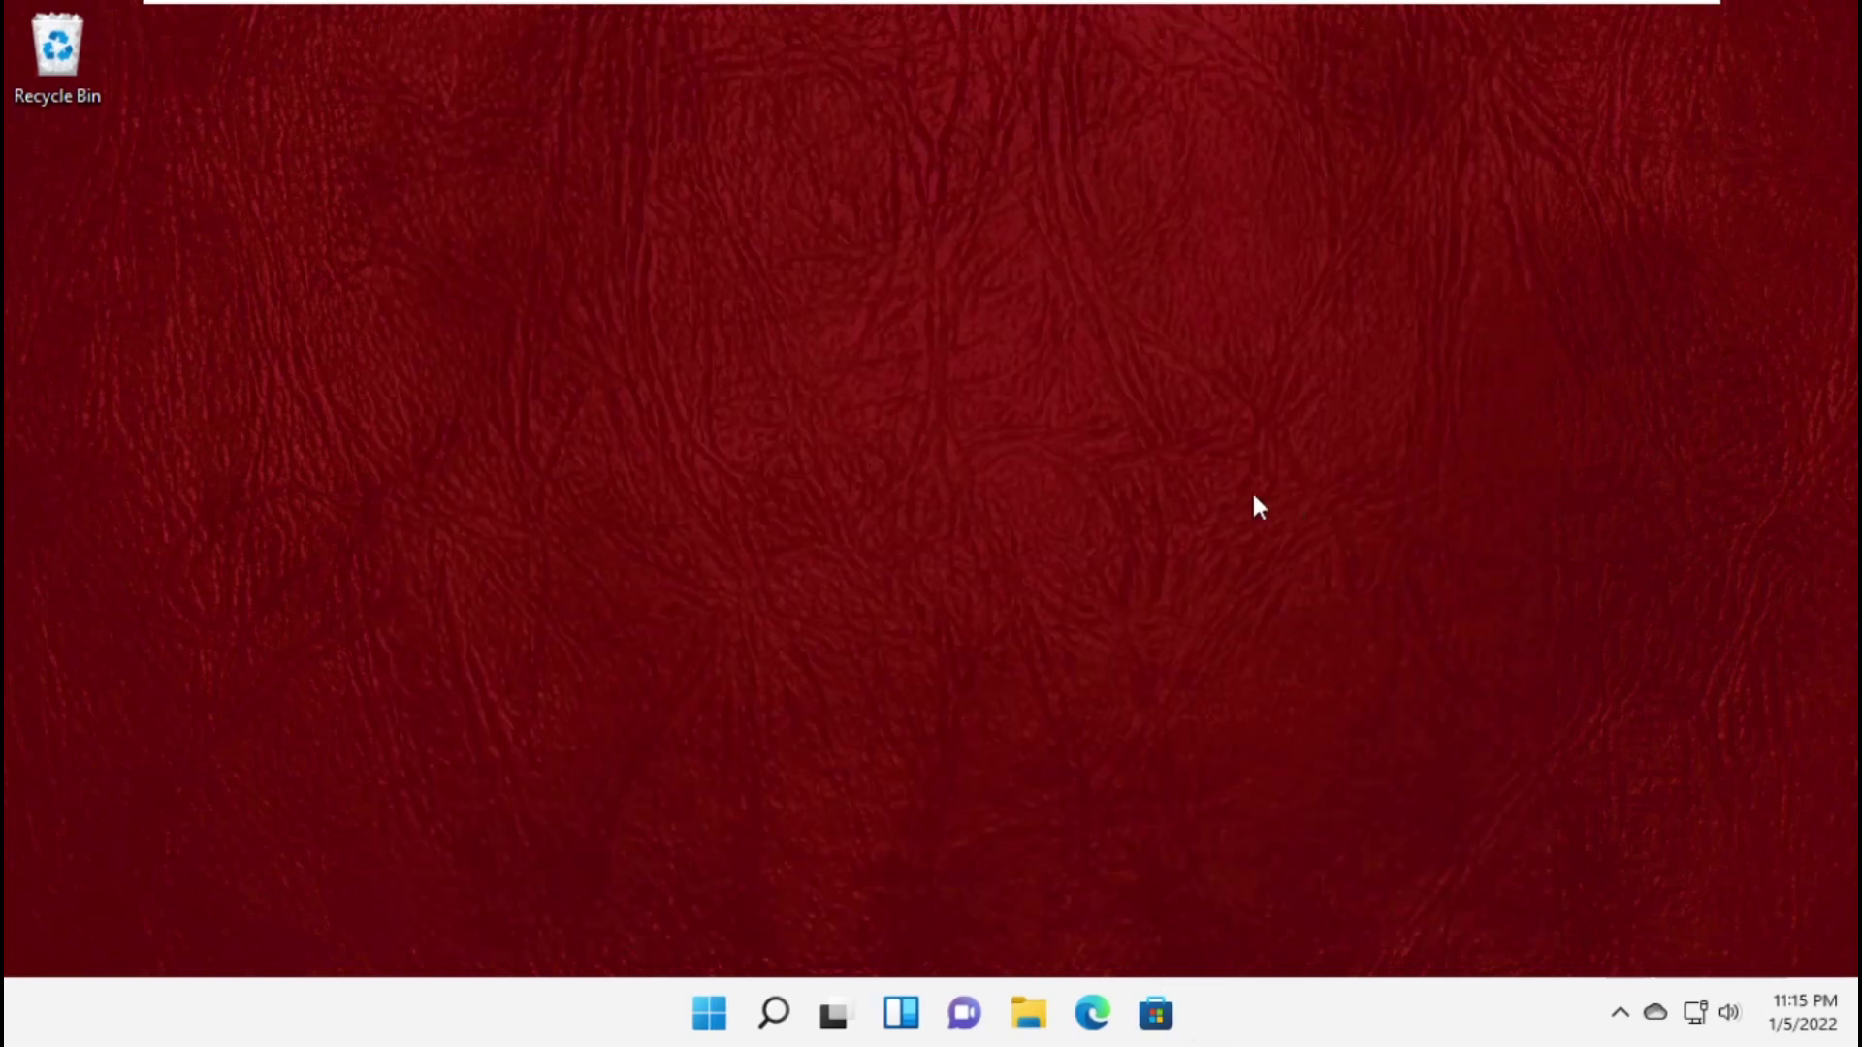
pyautogui.click(774, 1014)
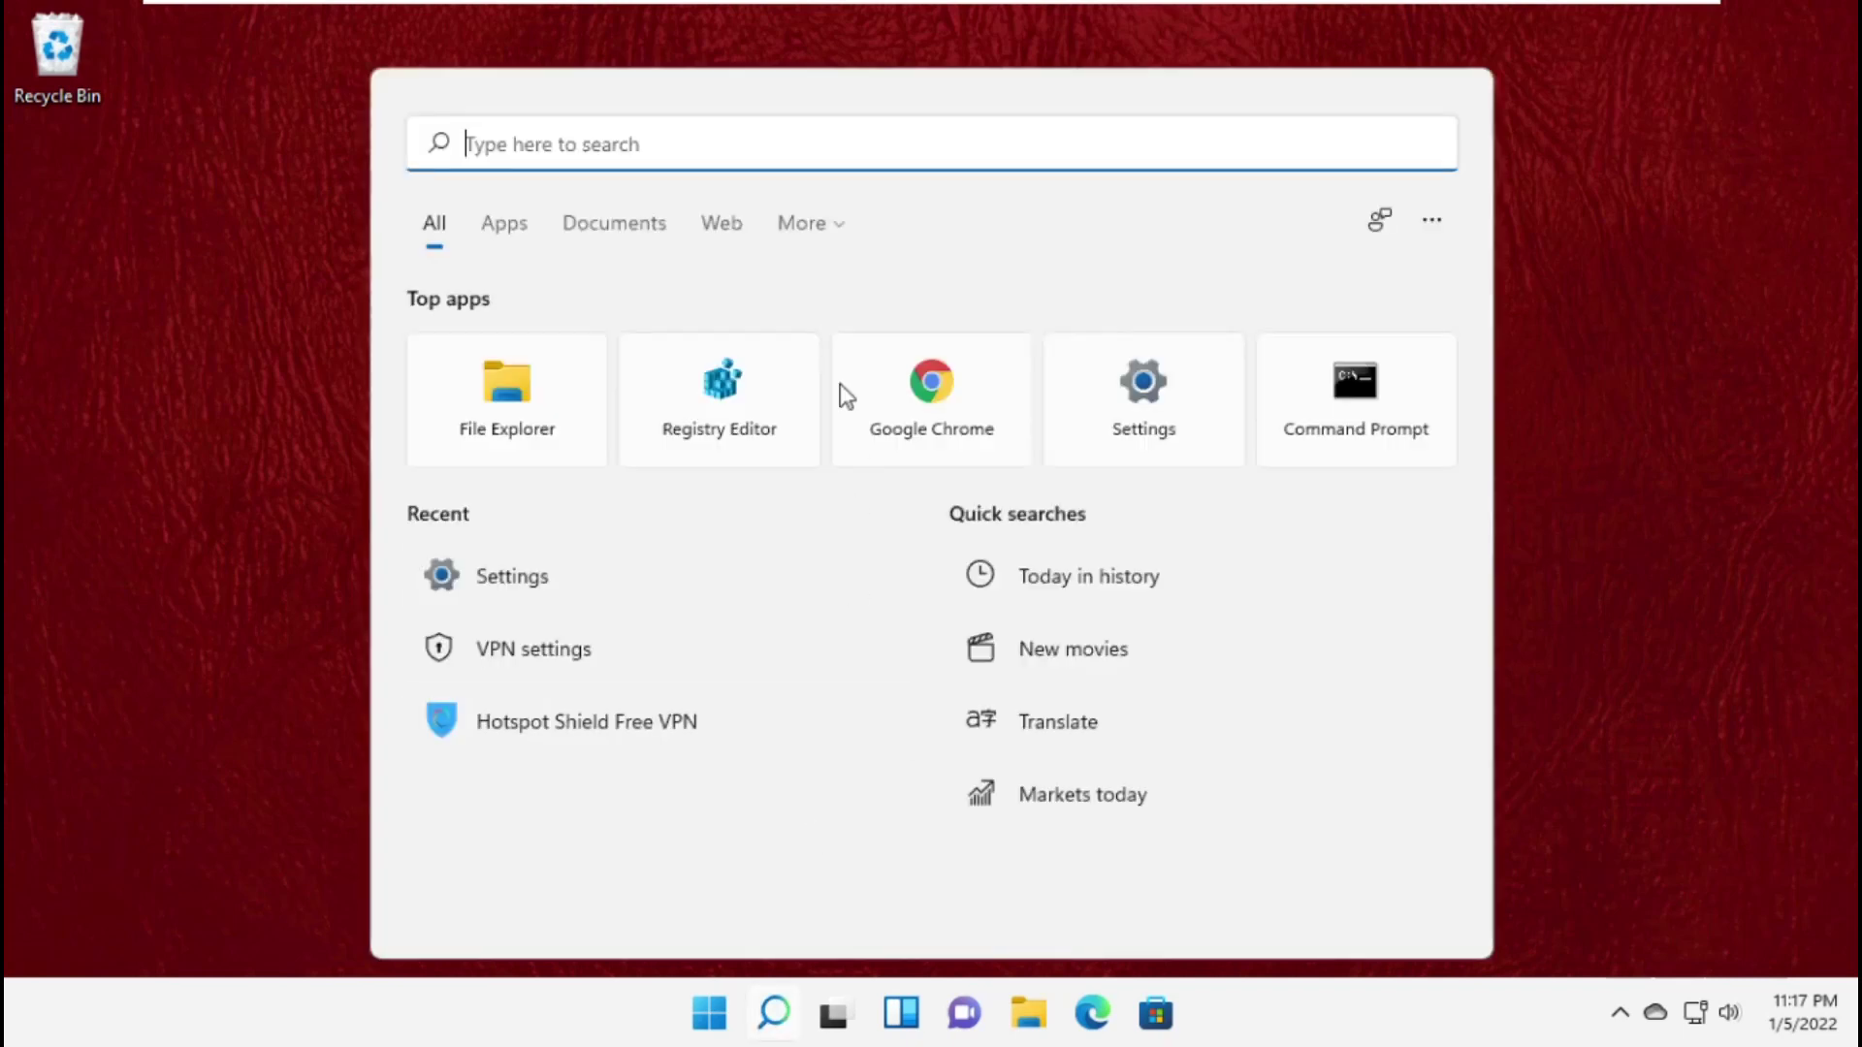
pyautogui.write('Control Panel')
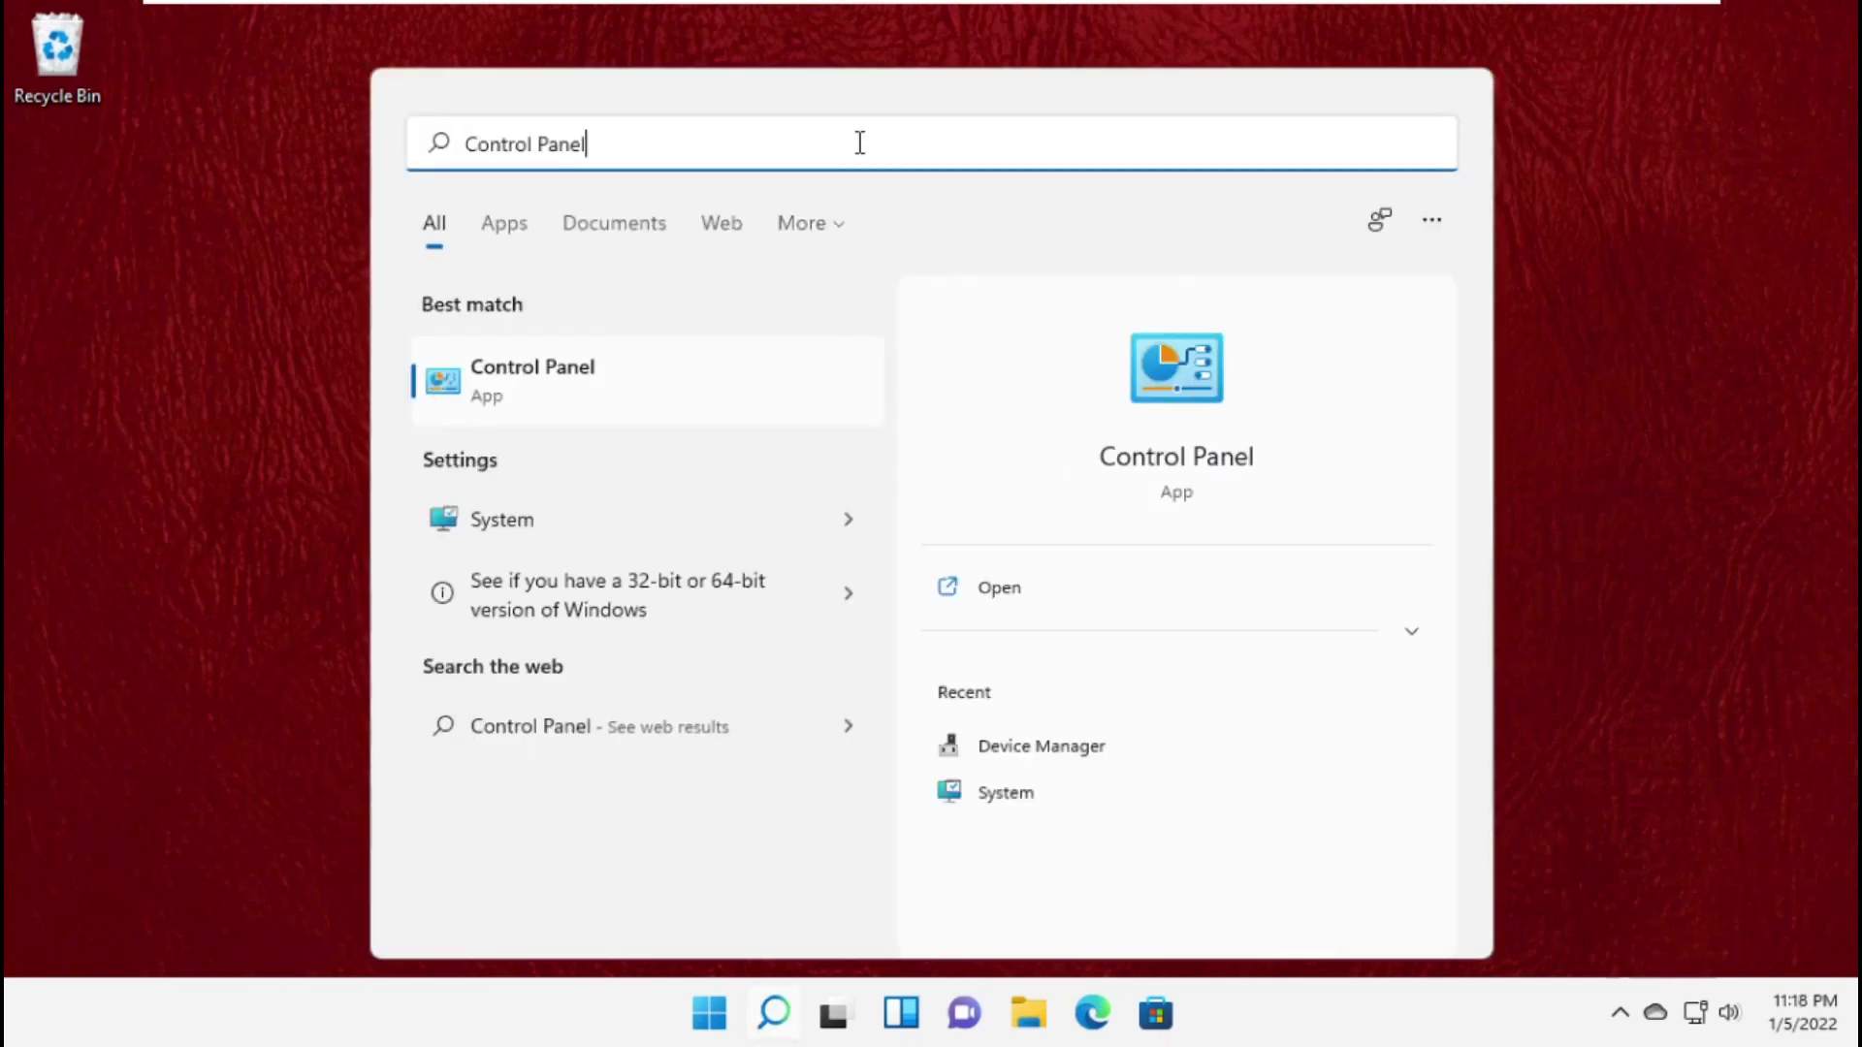
pyautogui.click(590, 383)
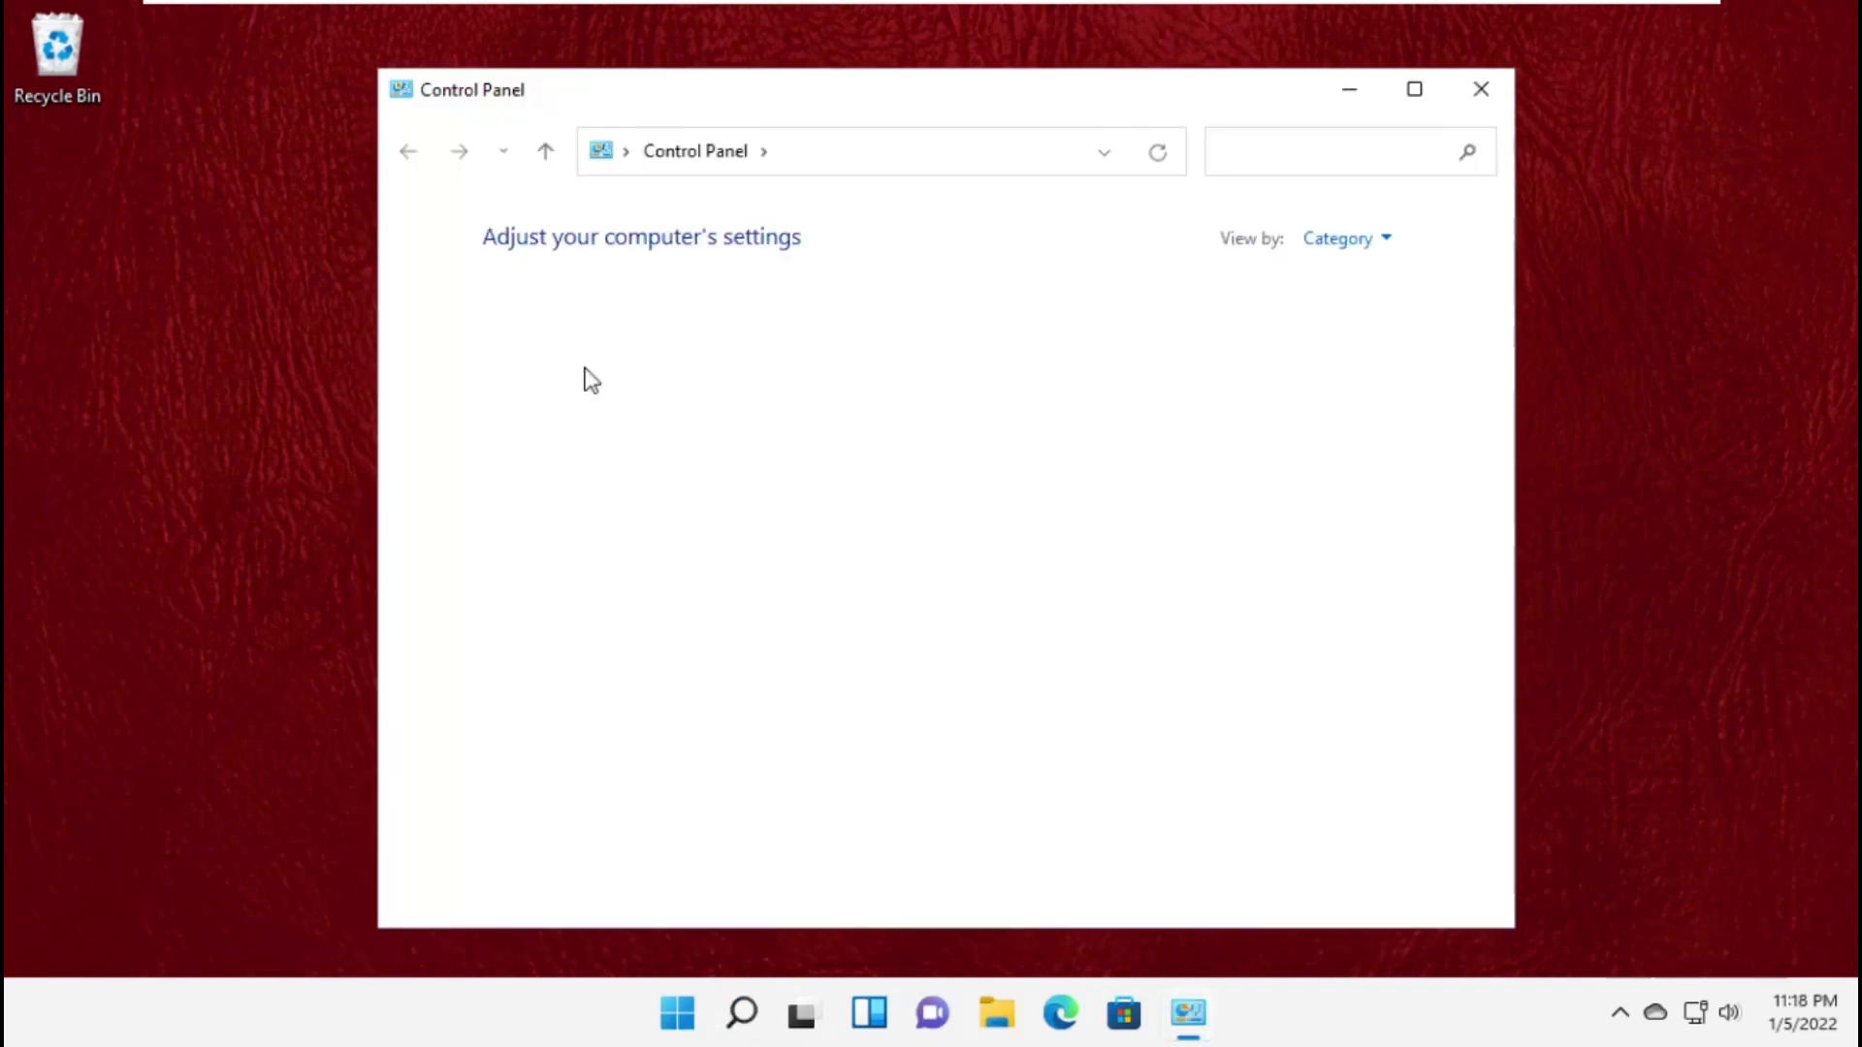
# Restore the Balanced power plan to its default settings via Power Options, then close the window
pyautogui.click(1295, 153)
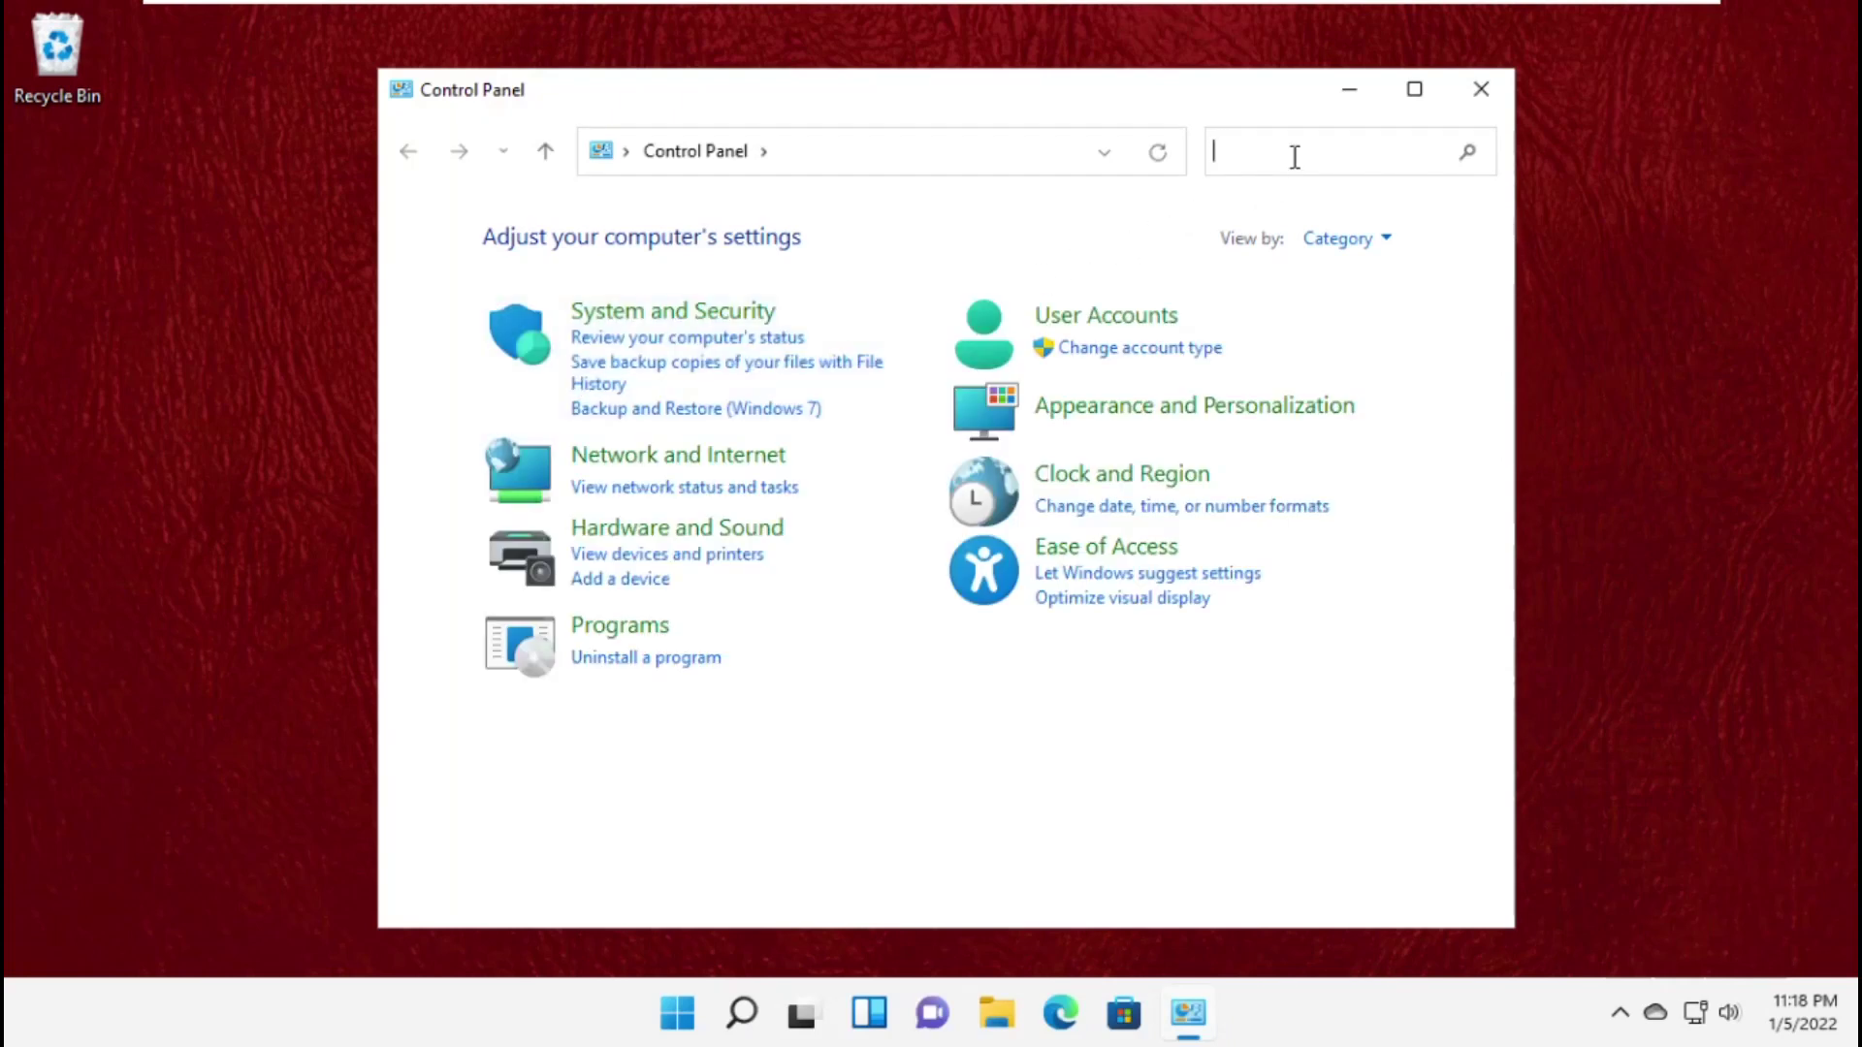
pyautogui.write('power')
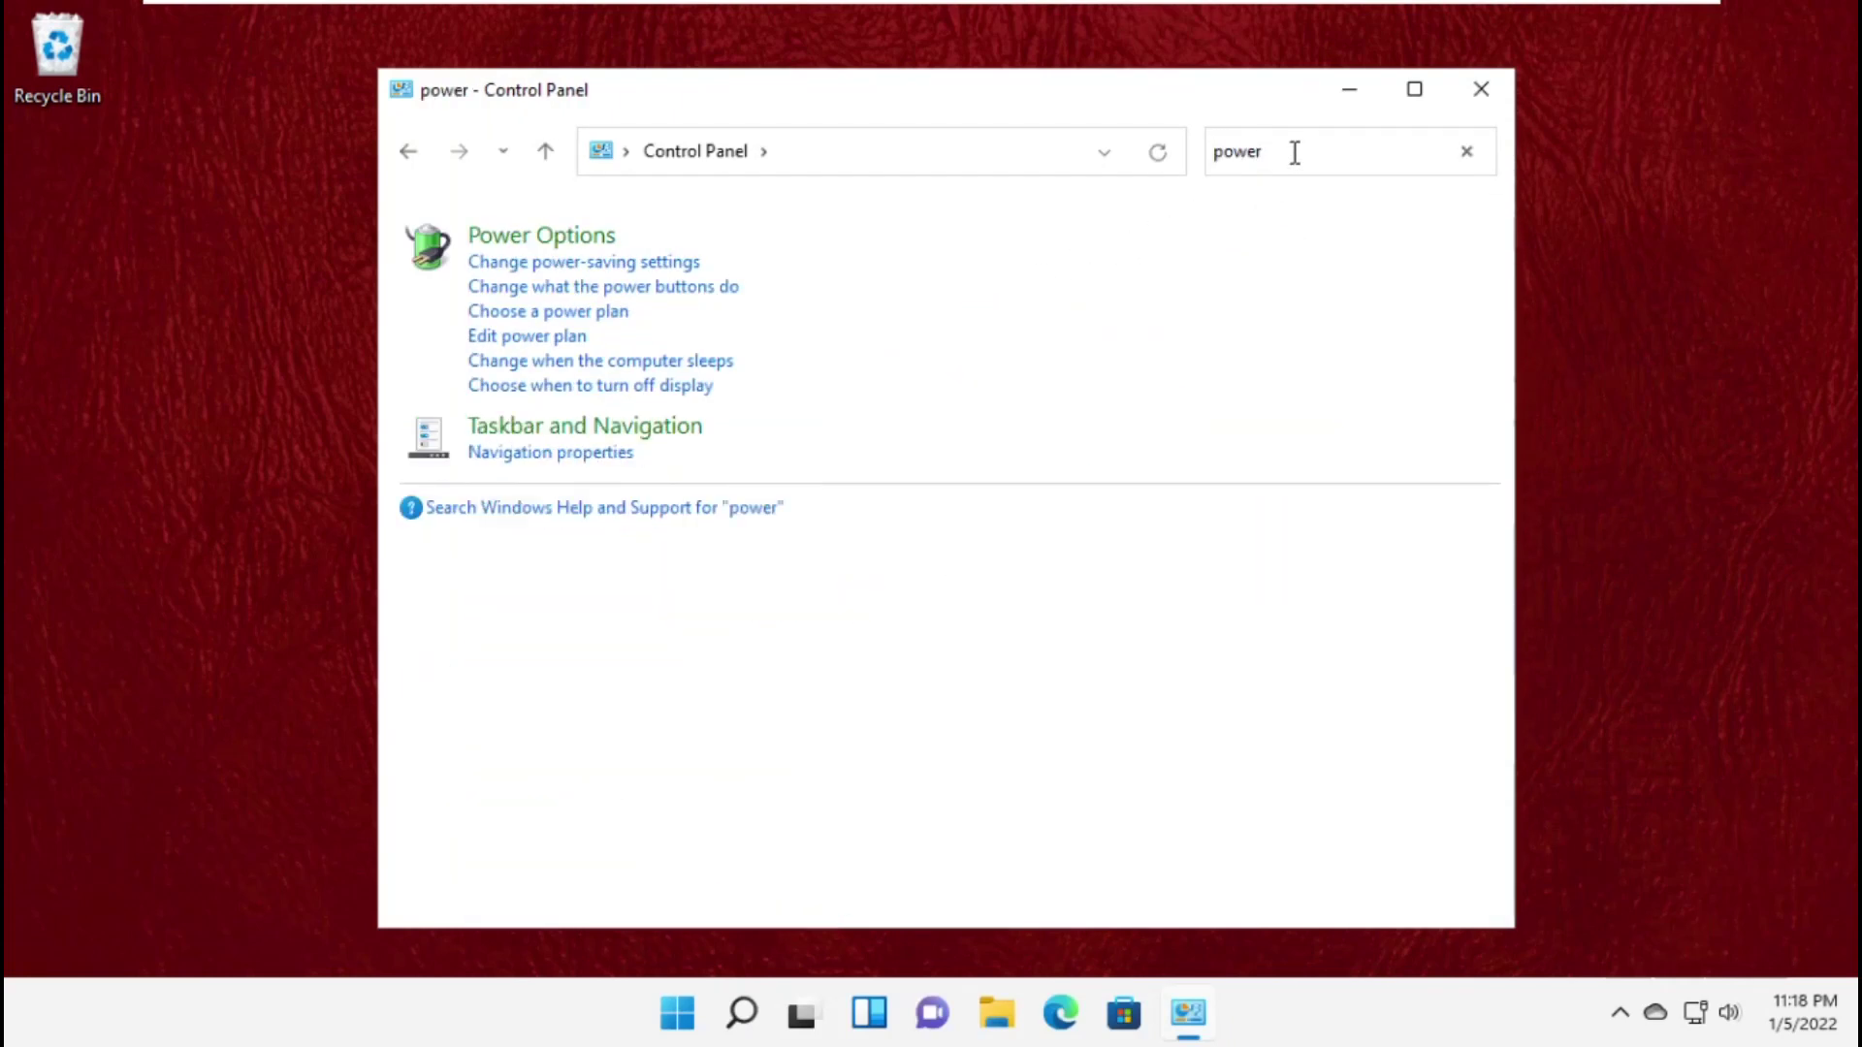
pyautogui.click(598, 242)
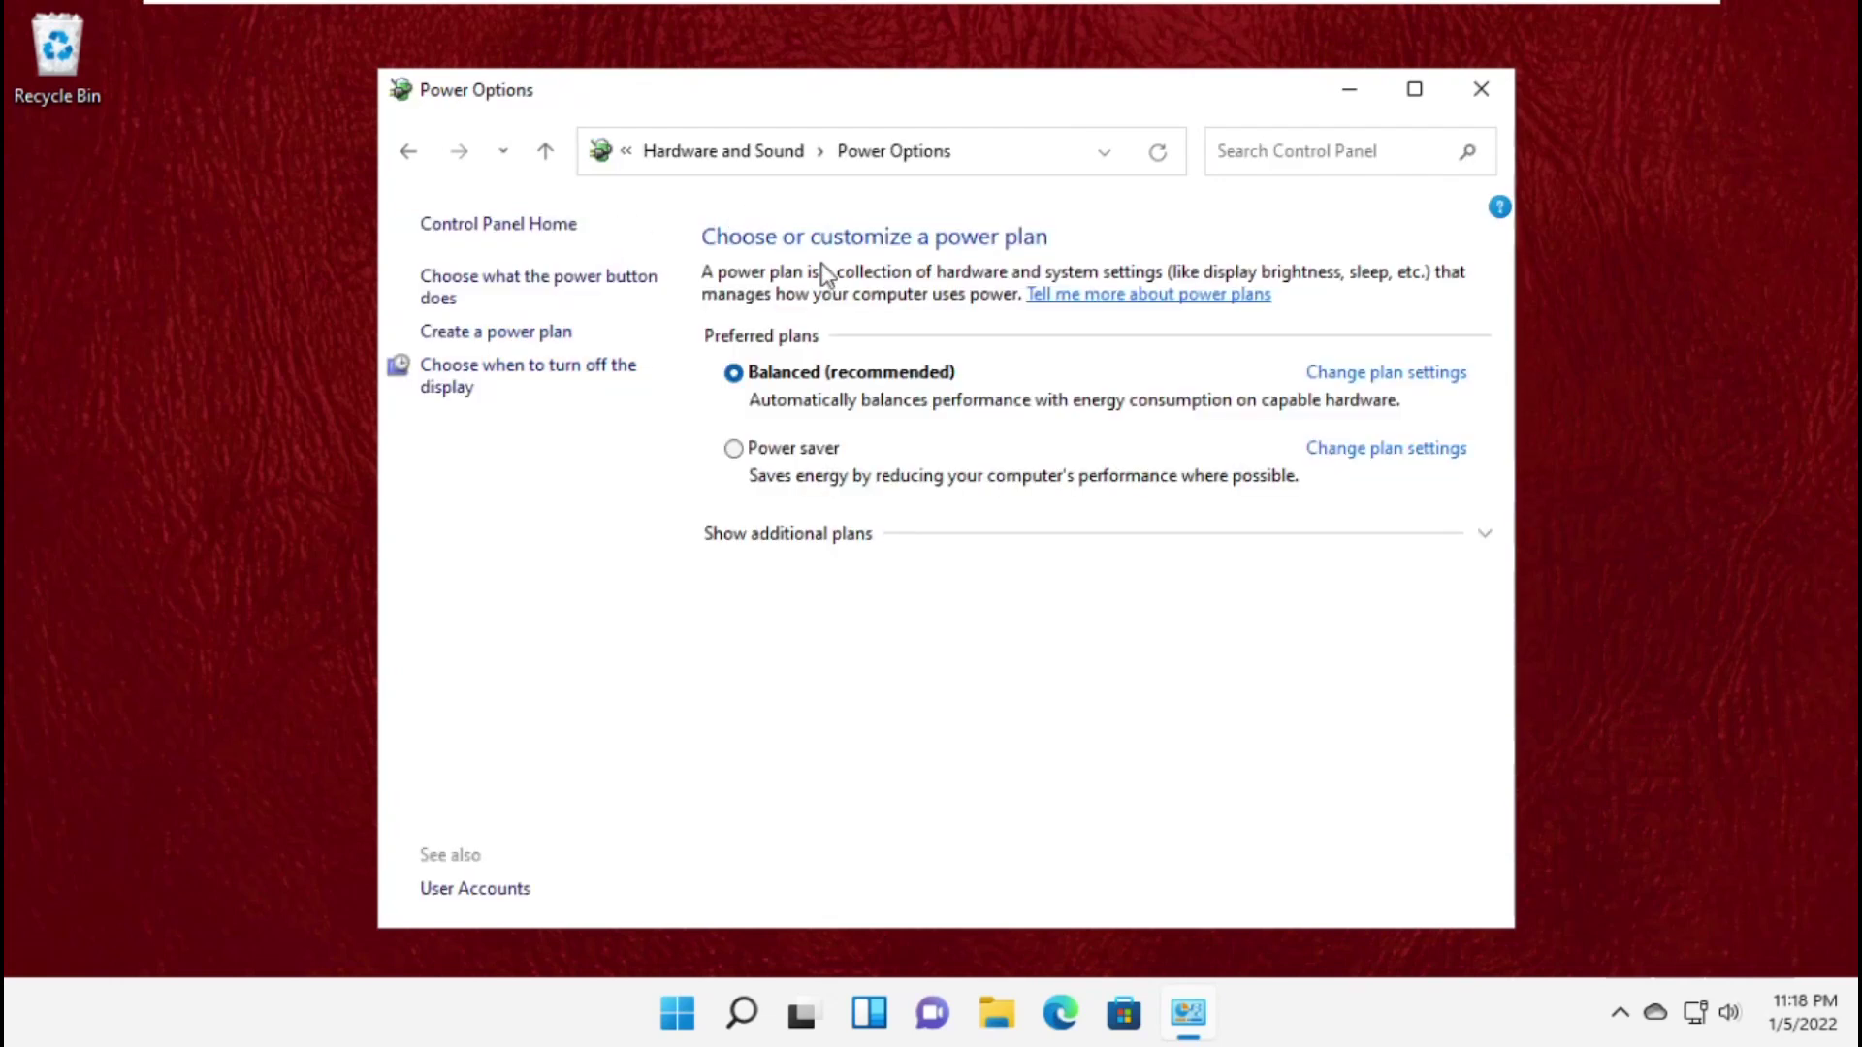
pyautogui.click(1408, 380)
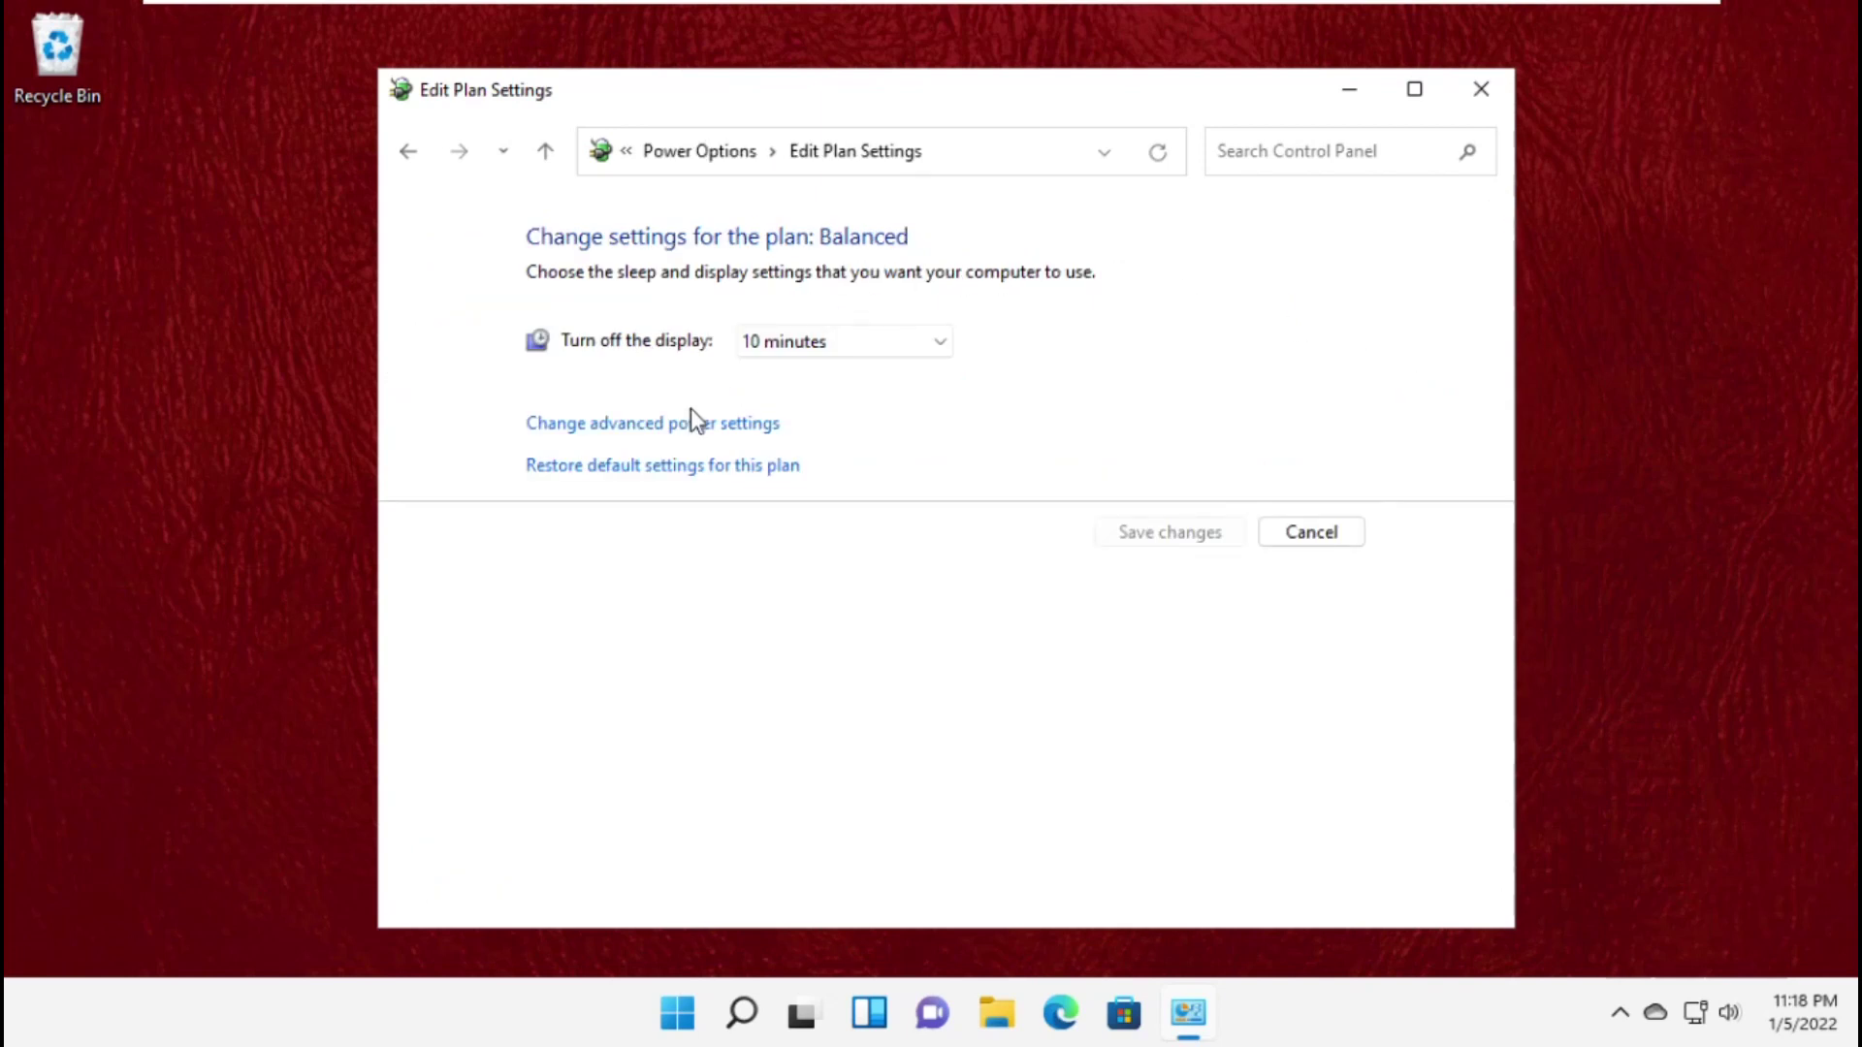
pyautogui.click(655, 474)
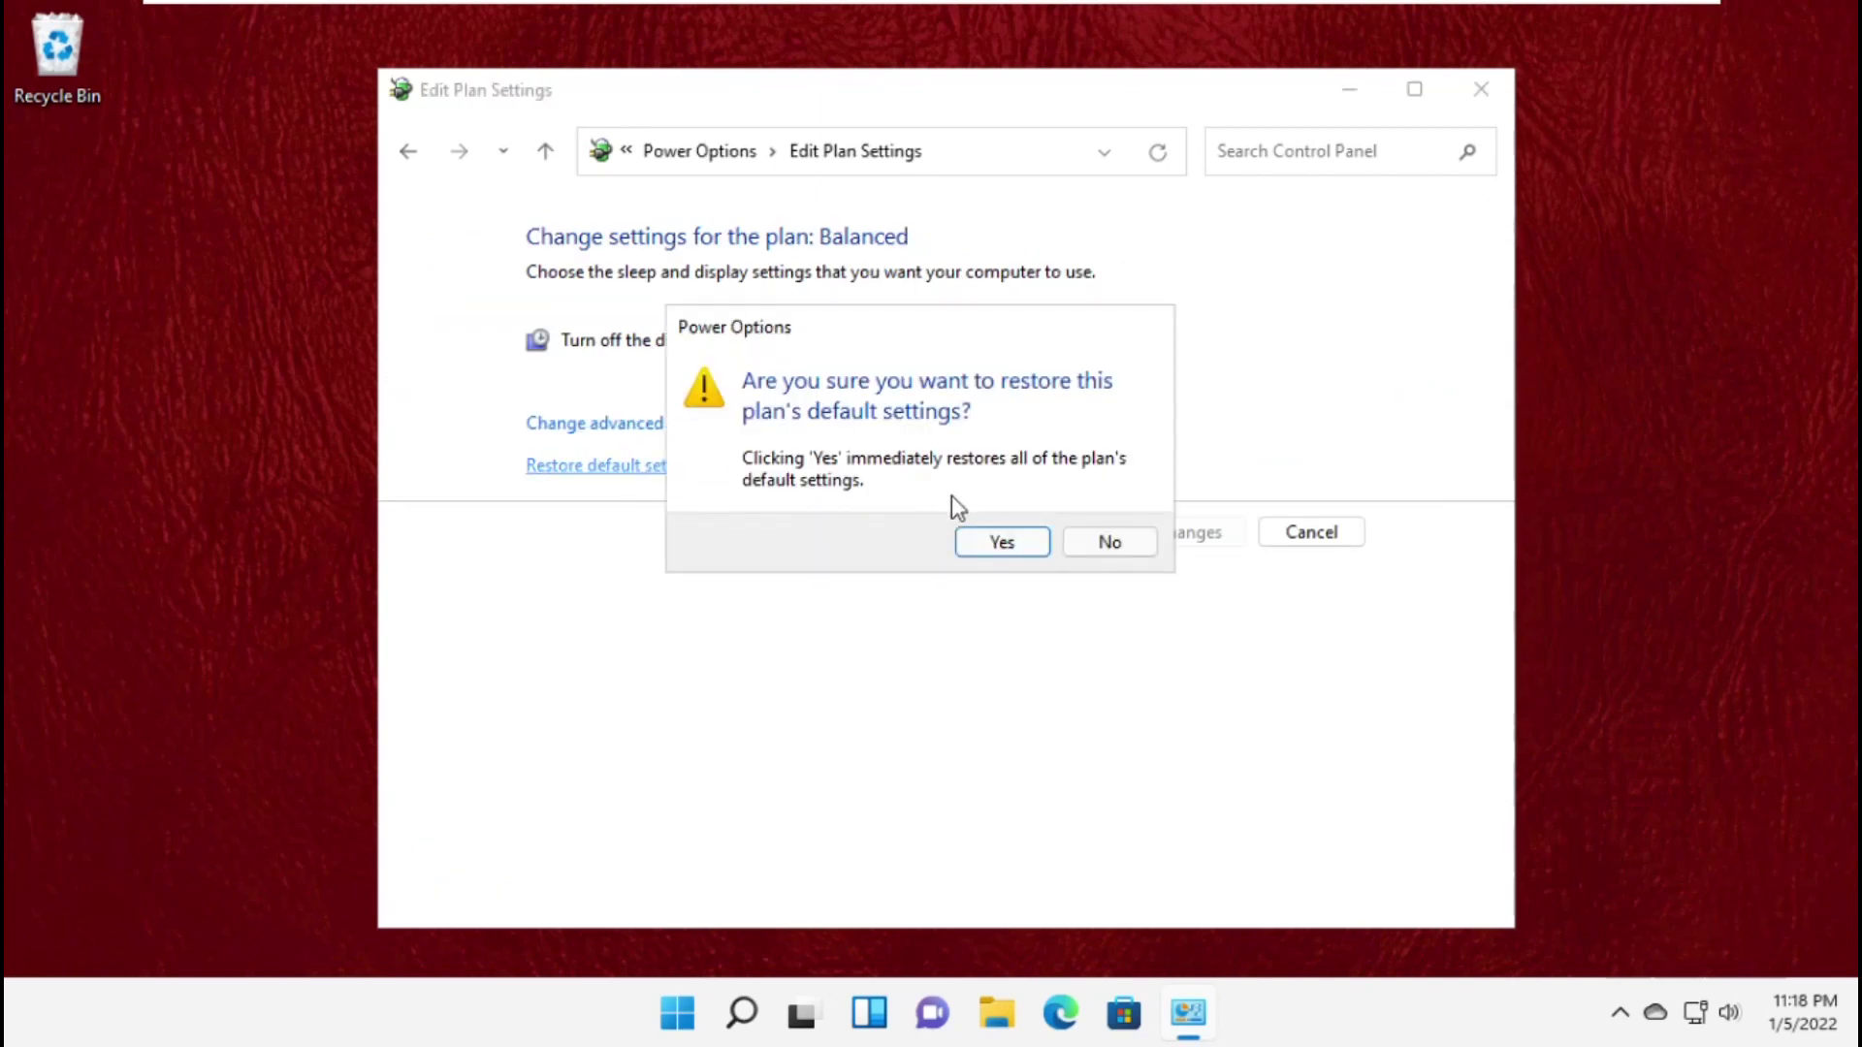
pyautogui.click(981, 535)
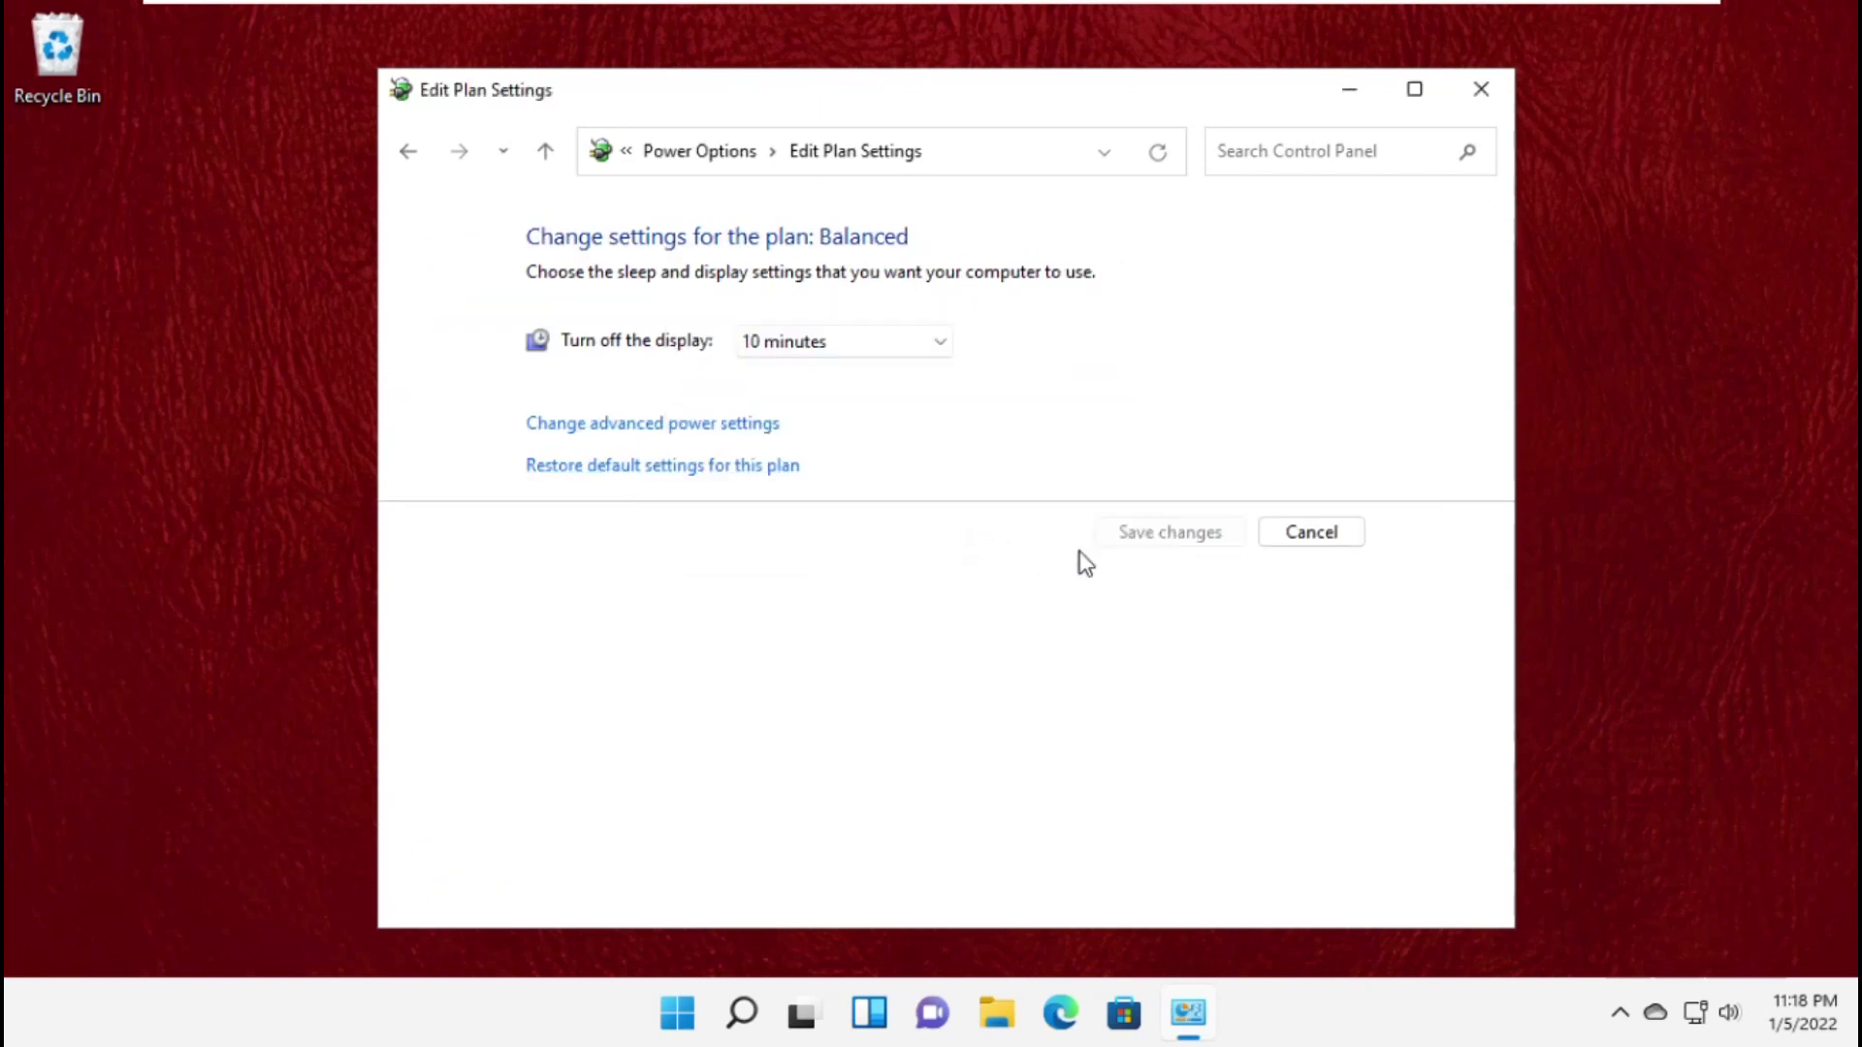
pyautogui.click(1483, 97)
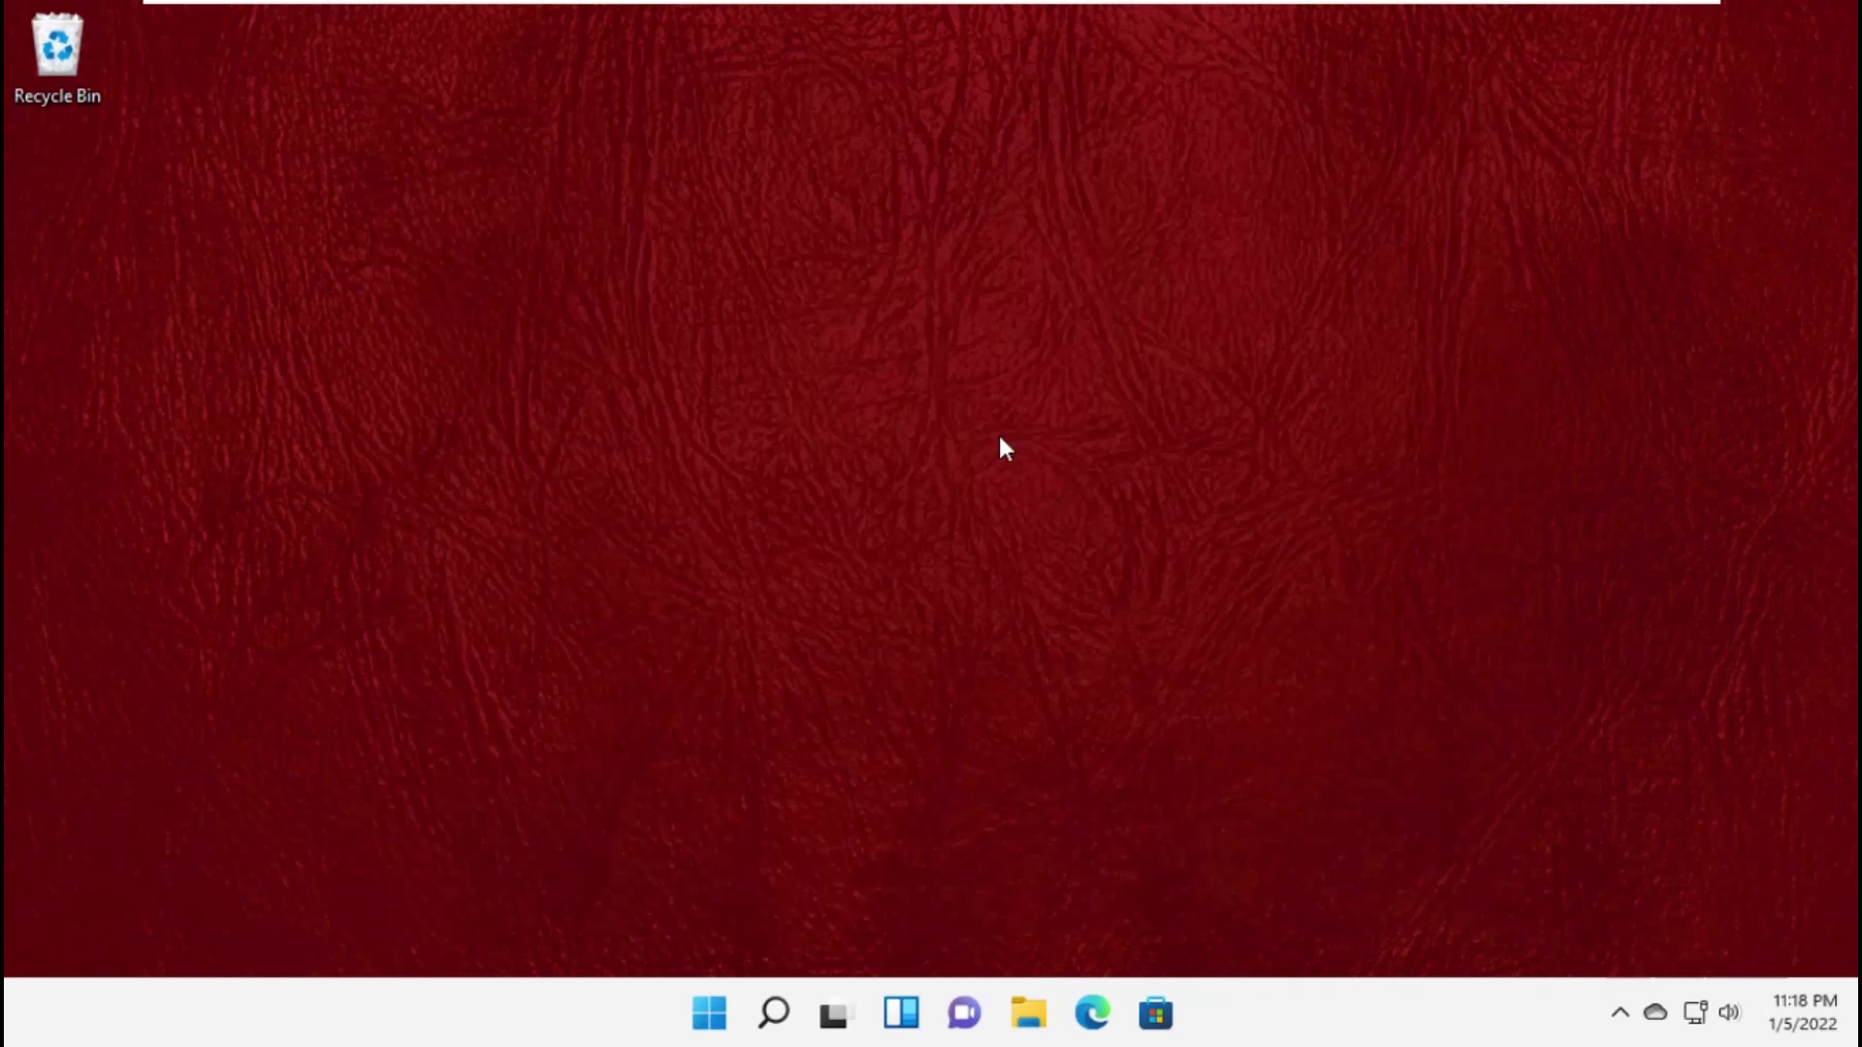
# Launch Device Manager from Windows search
pyautogui.click(773, 1015)
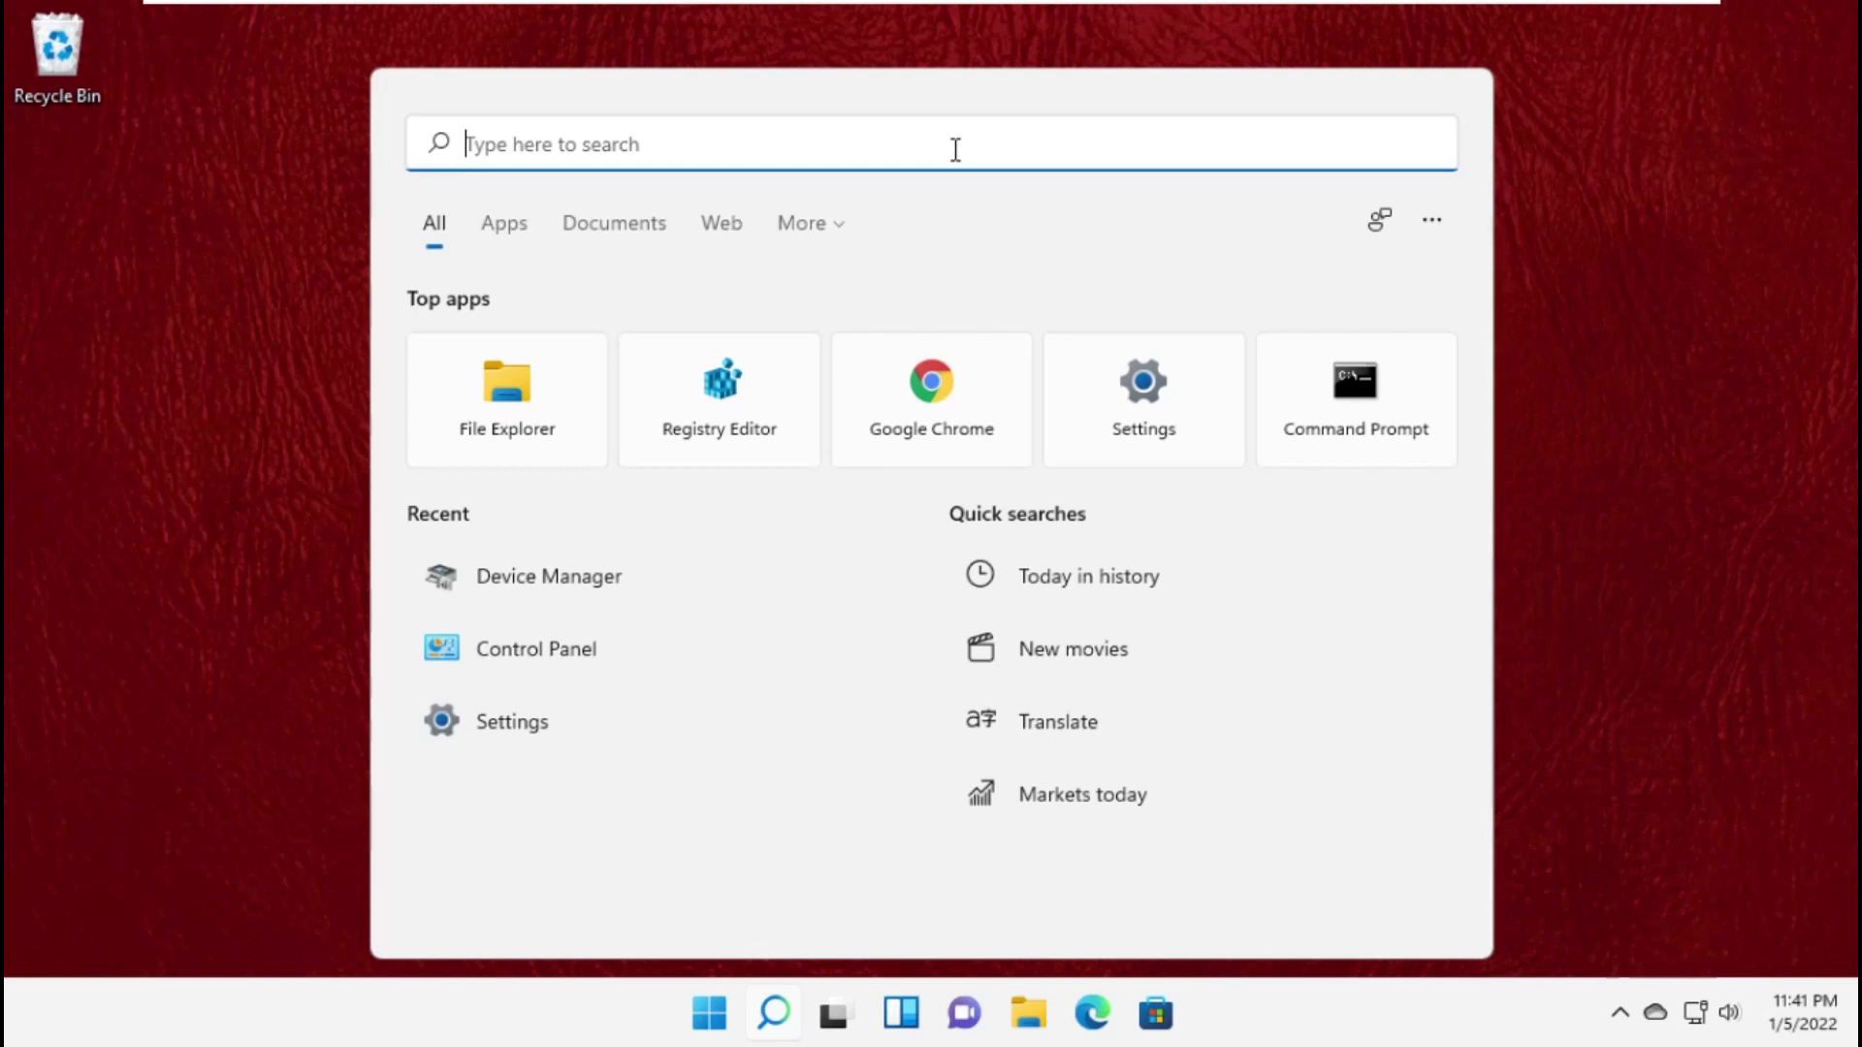
pyautogui.write('Device Manager')
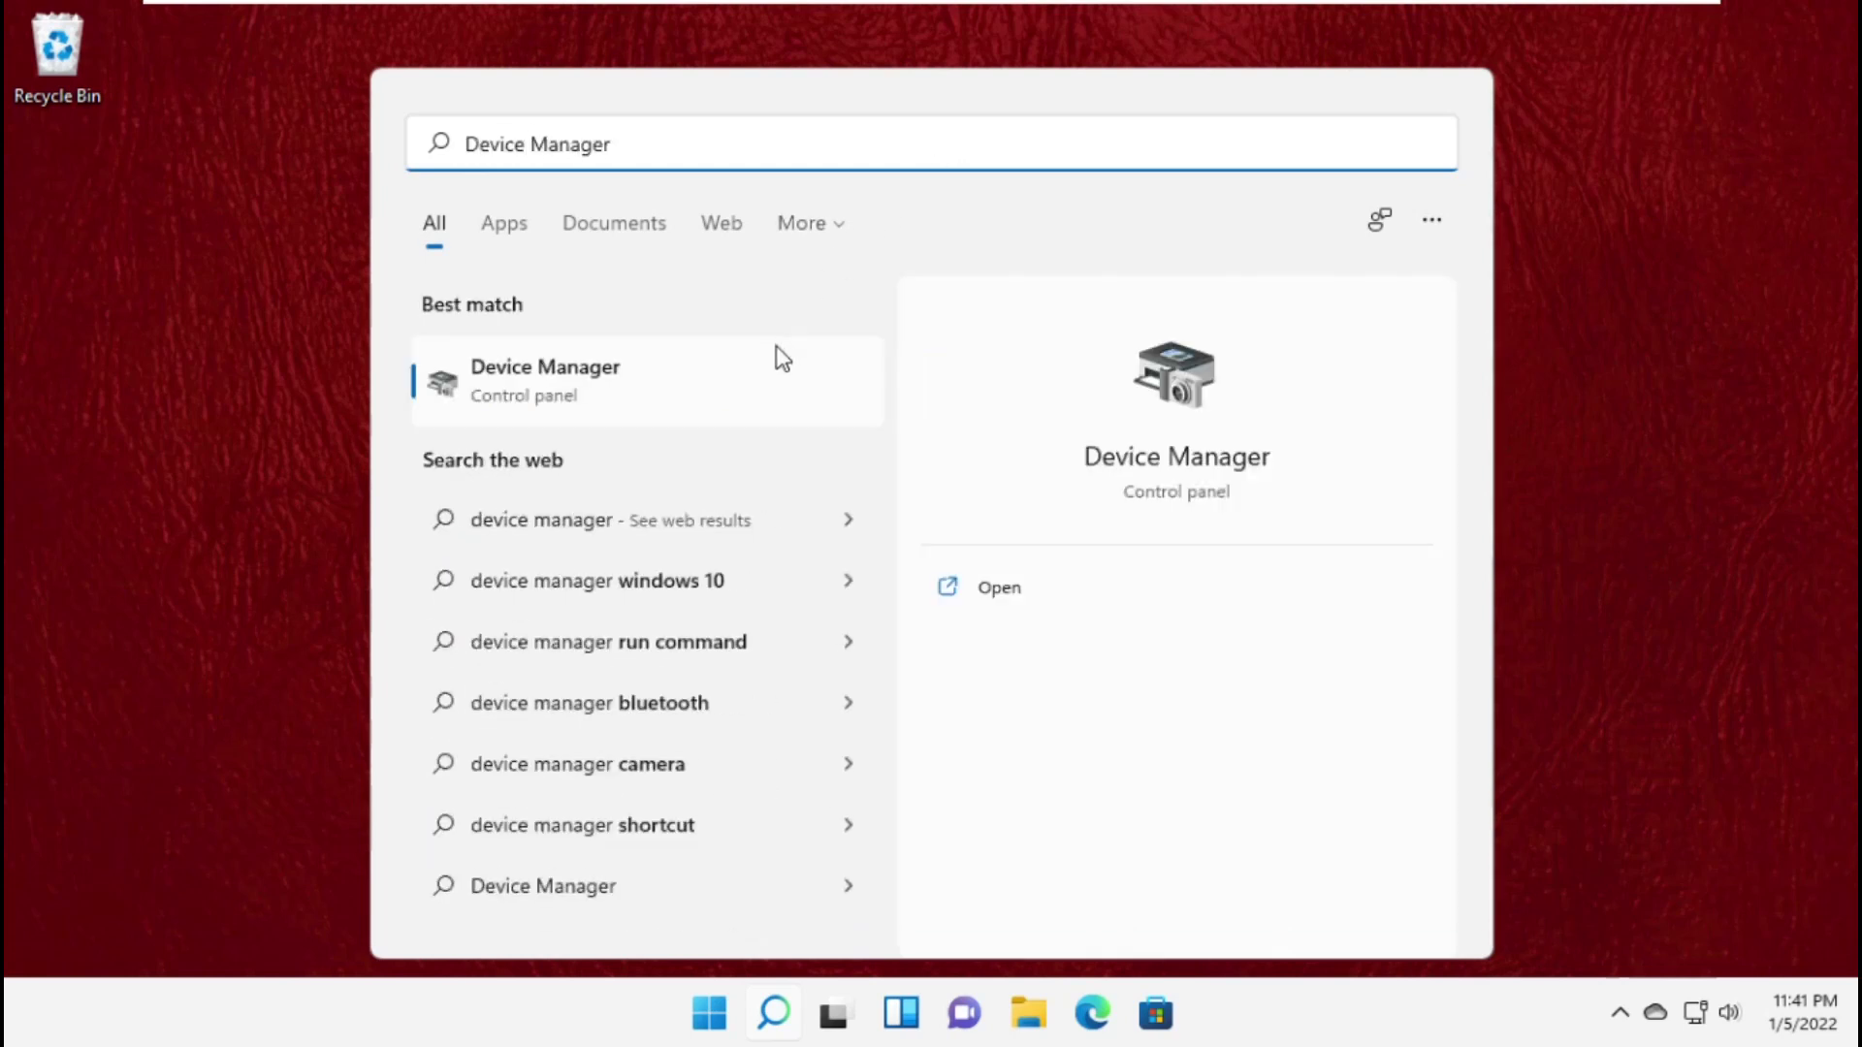
pyautogui.click(781, 374)
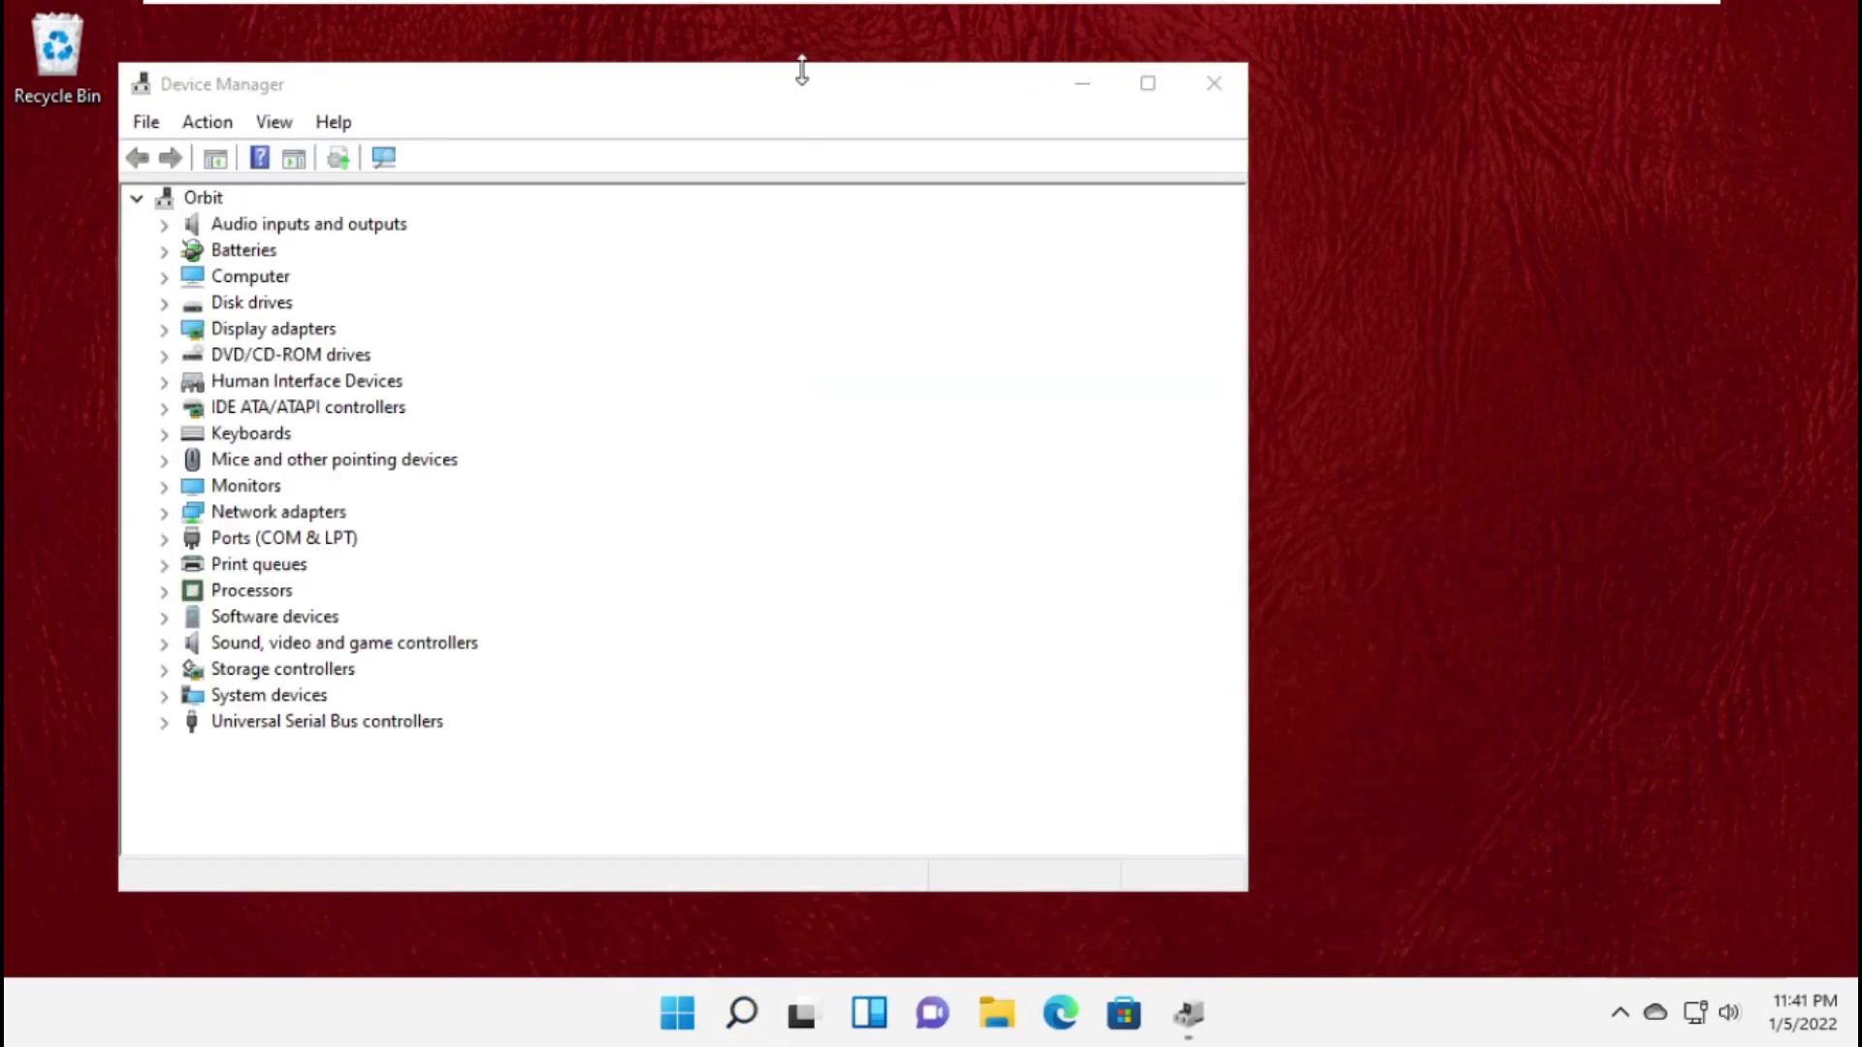
# Auto-search for a Microsoft Basic Display Adapter driver update; the best driver is already installed
pyautogui.moveTo(805, 95); pyautogui.dragTo(1104, 92)
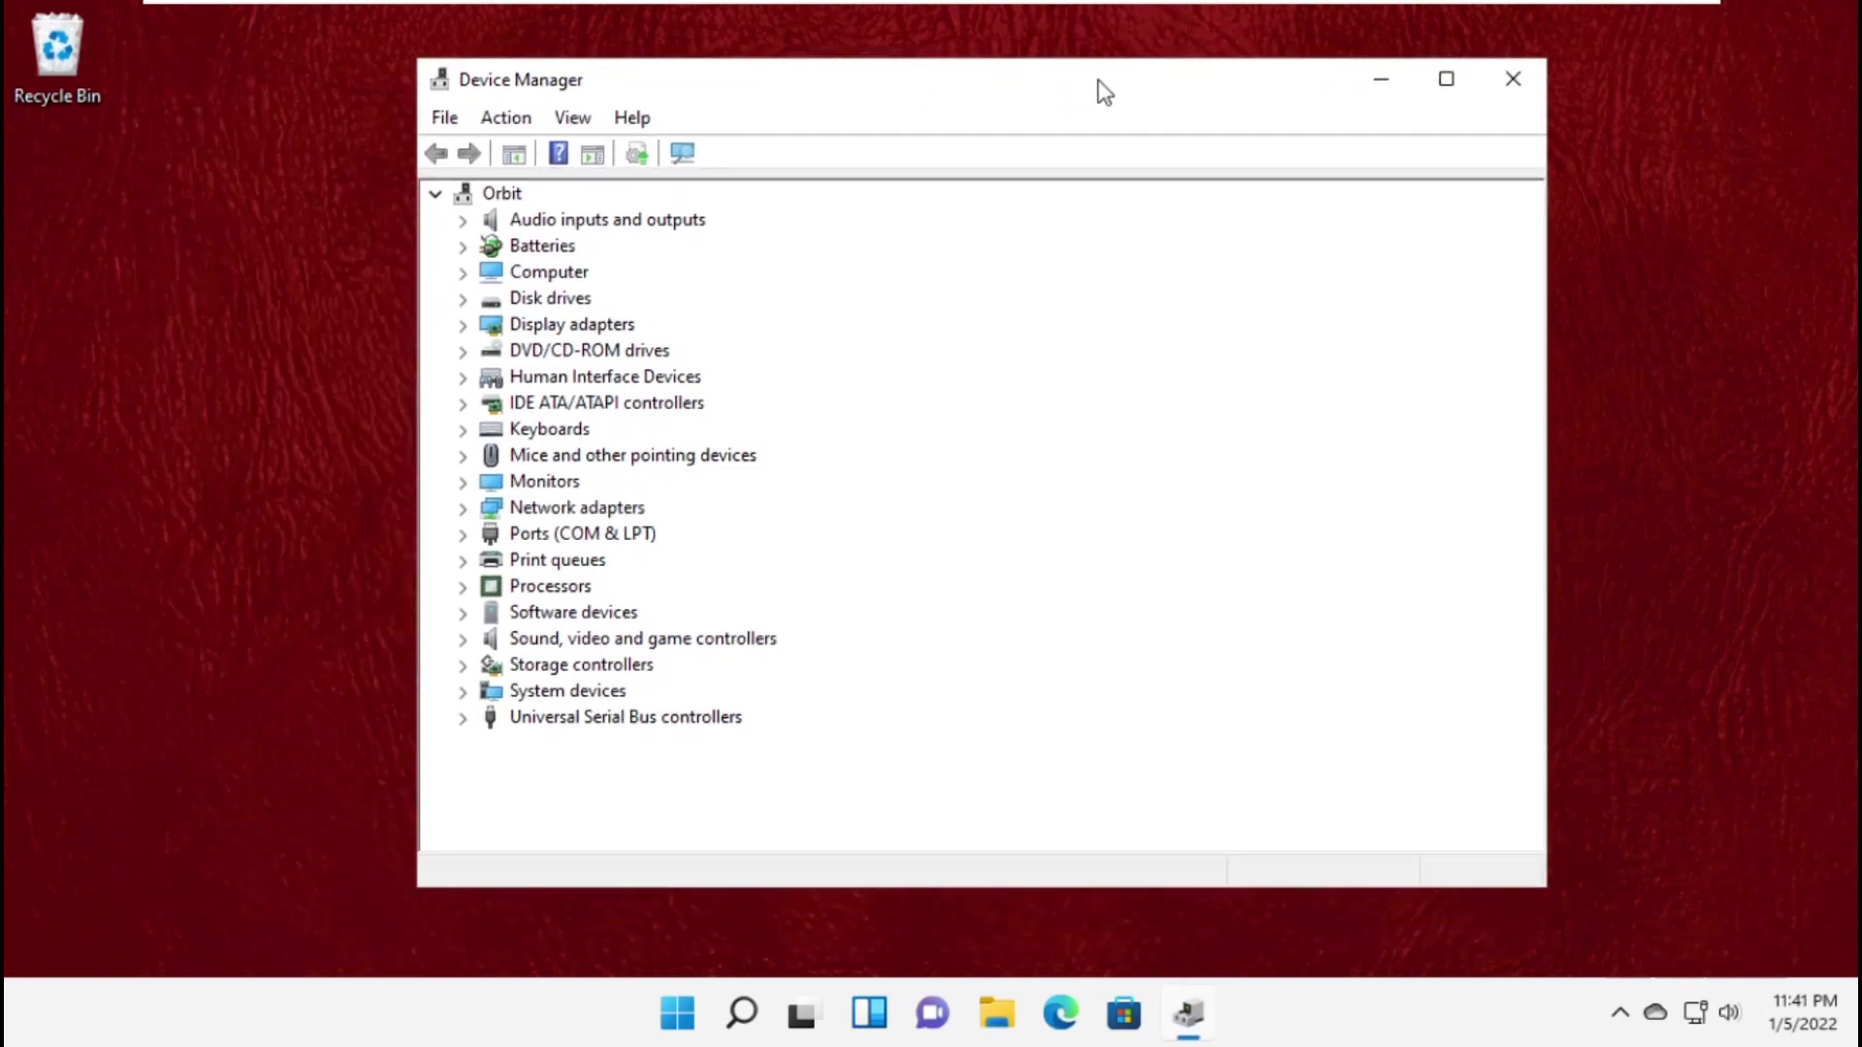
pyautogui.click(588, 333)
pyautogui.click(463, 324)
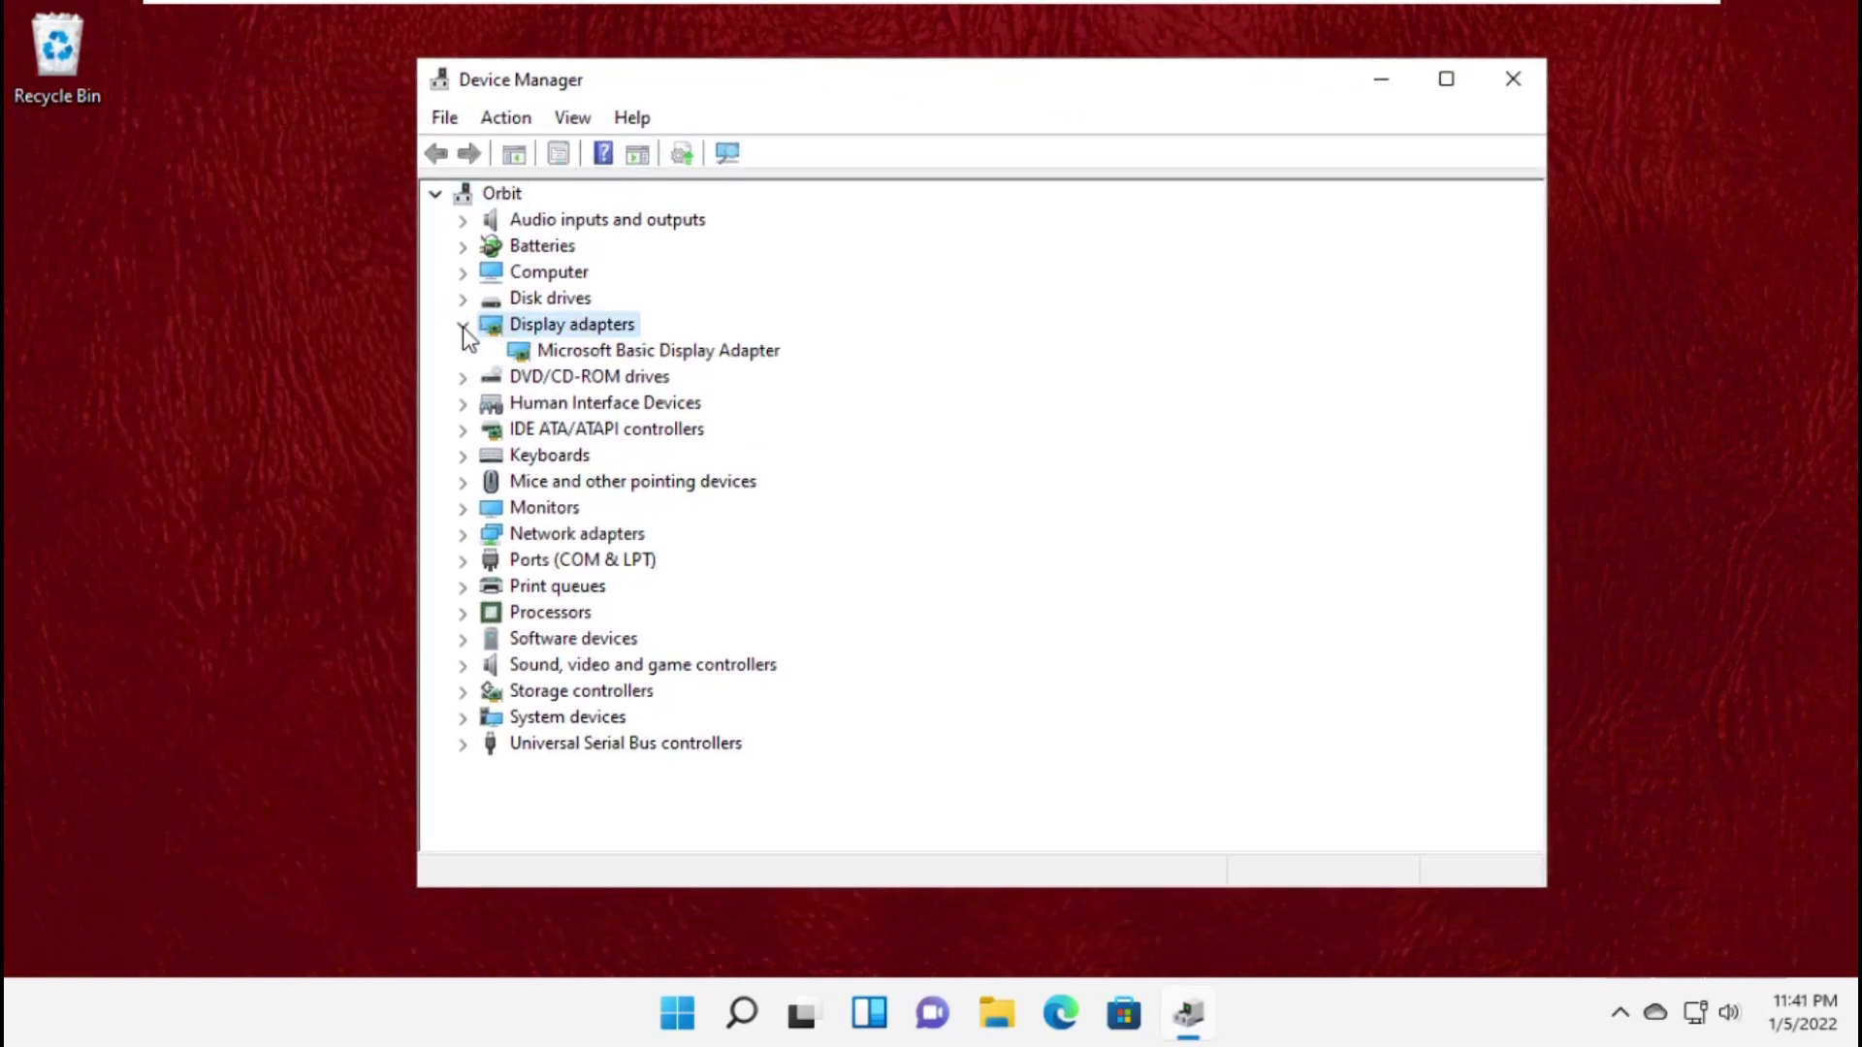
pyautogui.click(576, 358)
pyautogui.rightClick(576, 358)
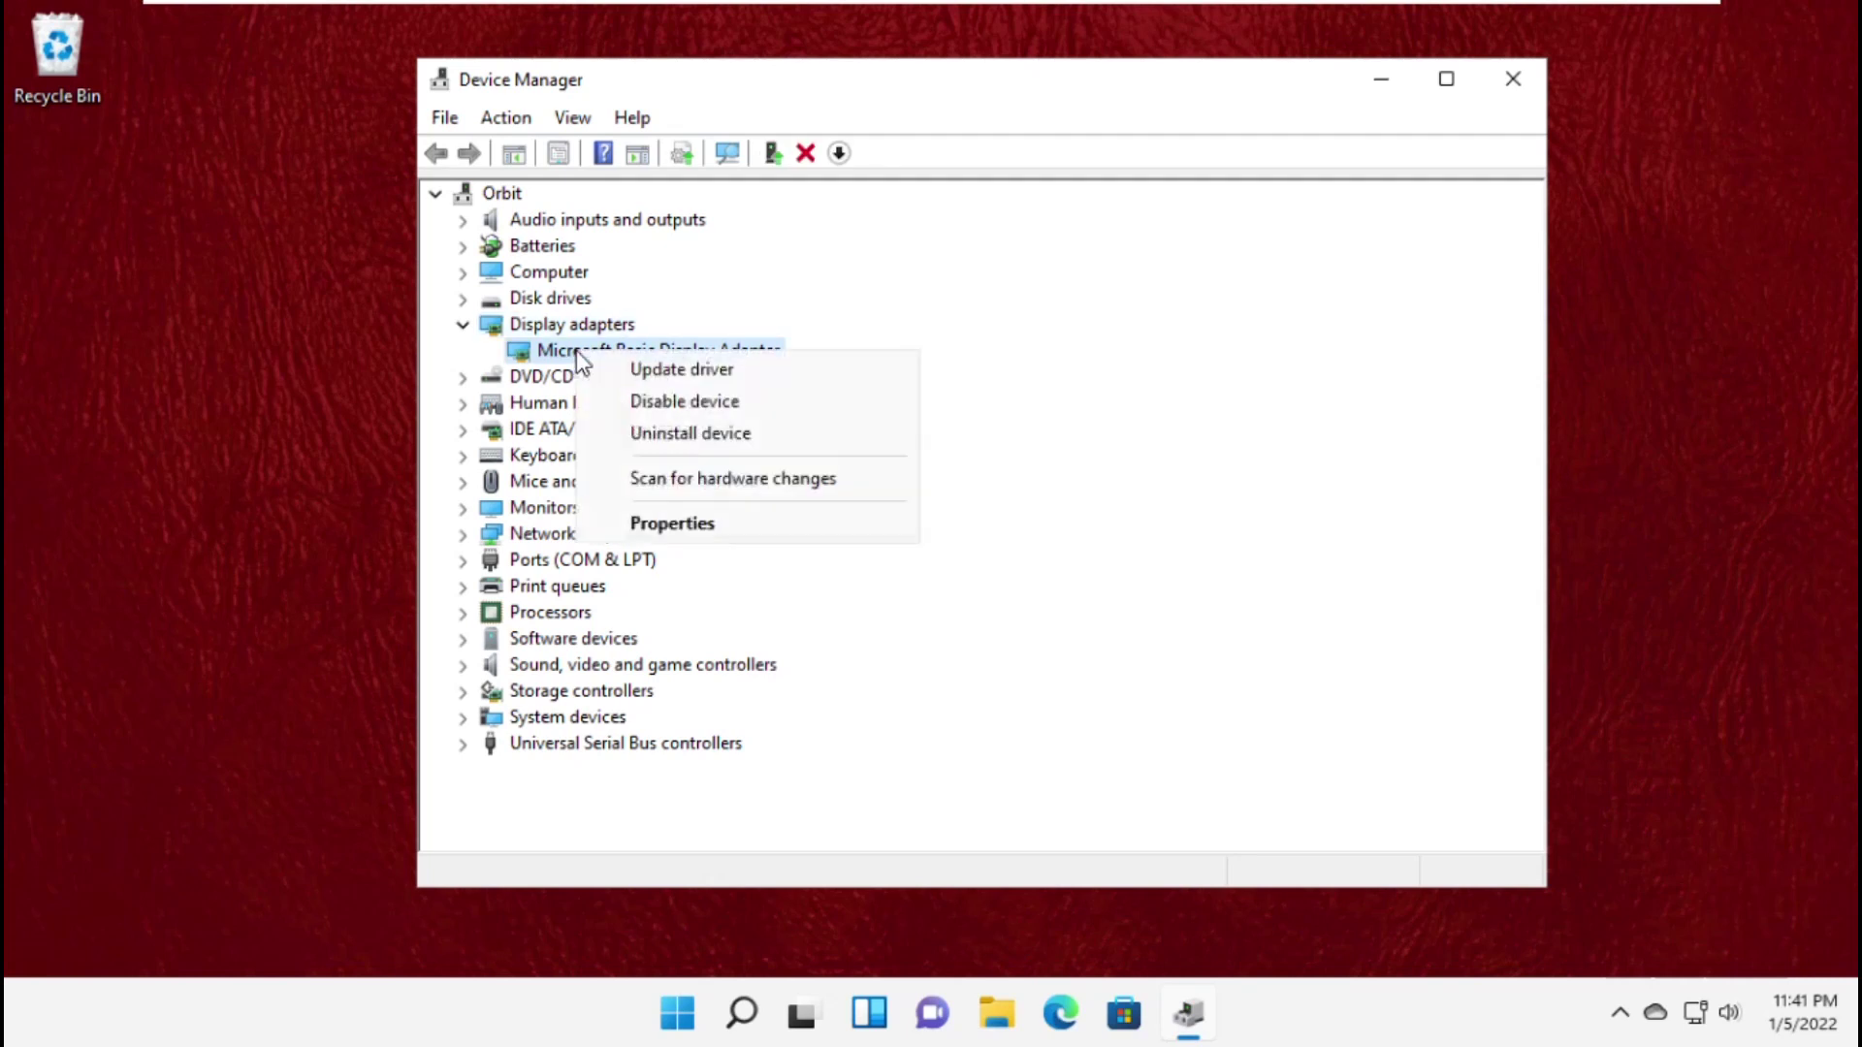
pyautogui.click(639, 369)
pyautogui.click(802, 448)
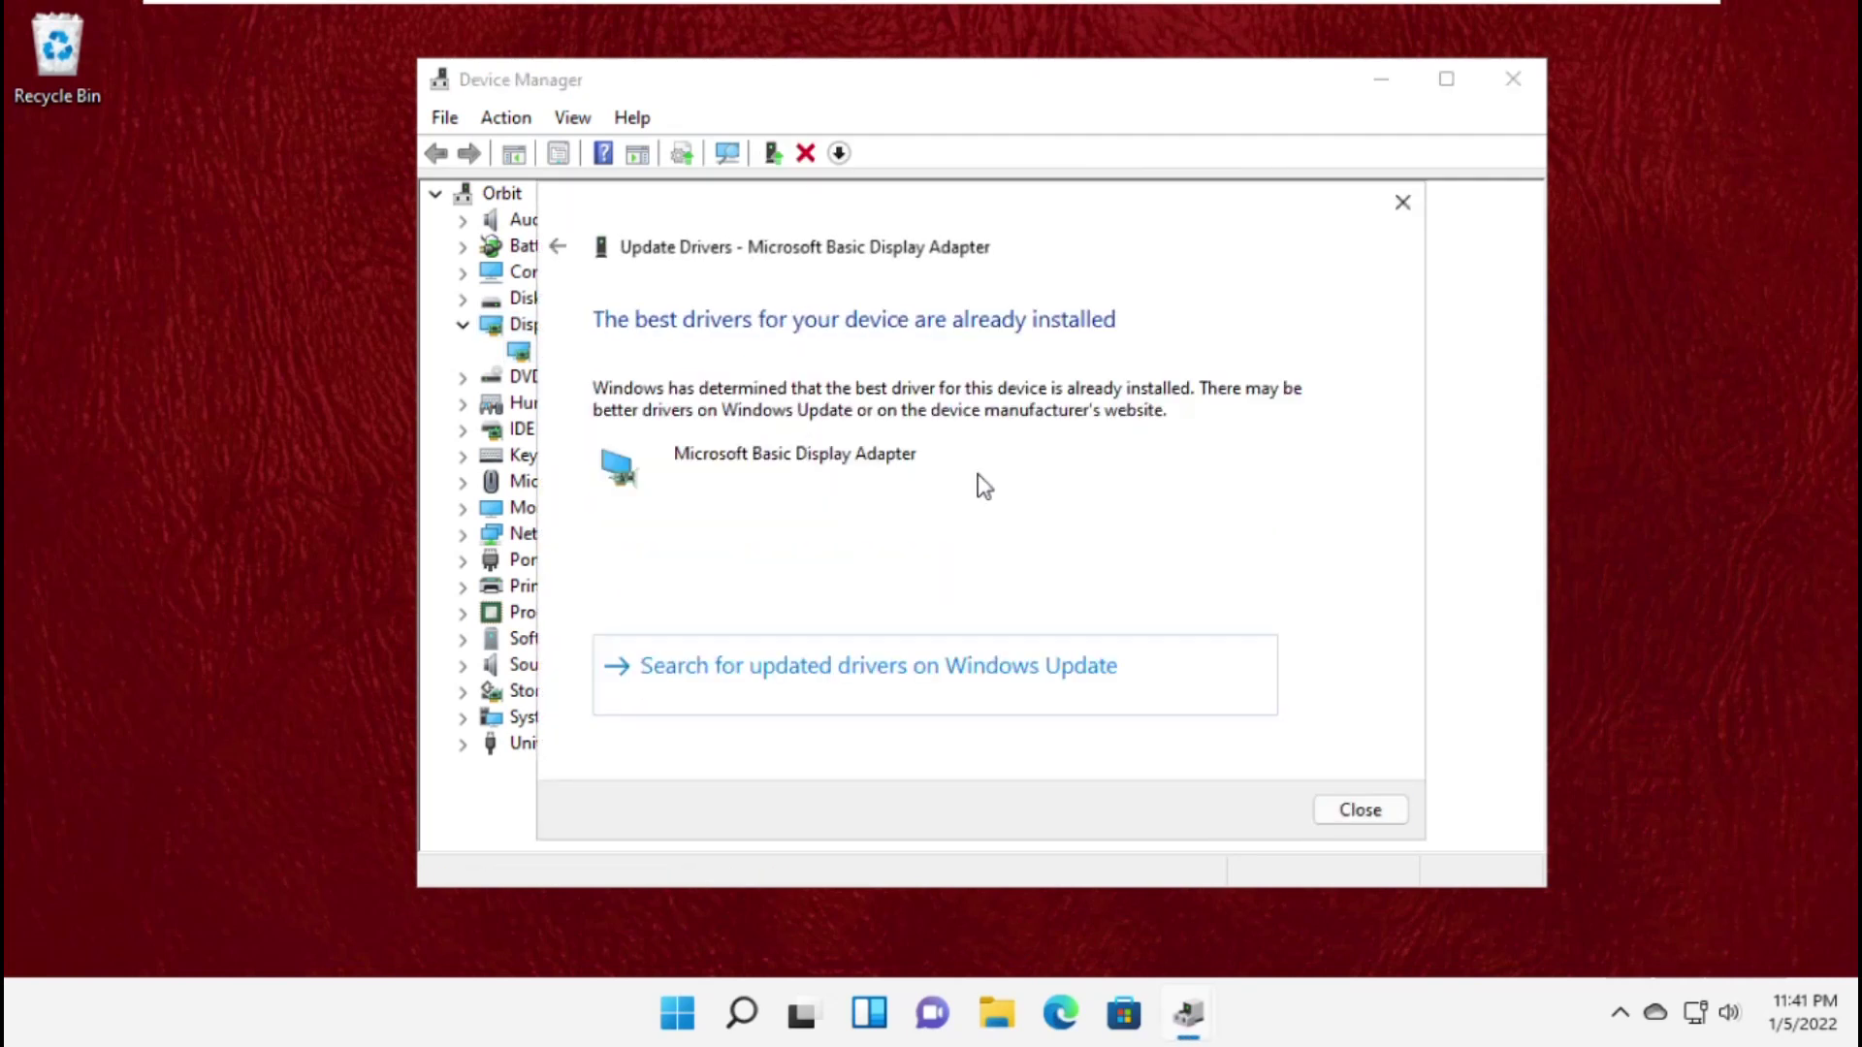
pyautogui.click(1377, 809)
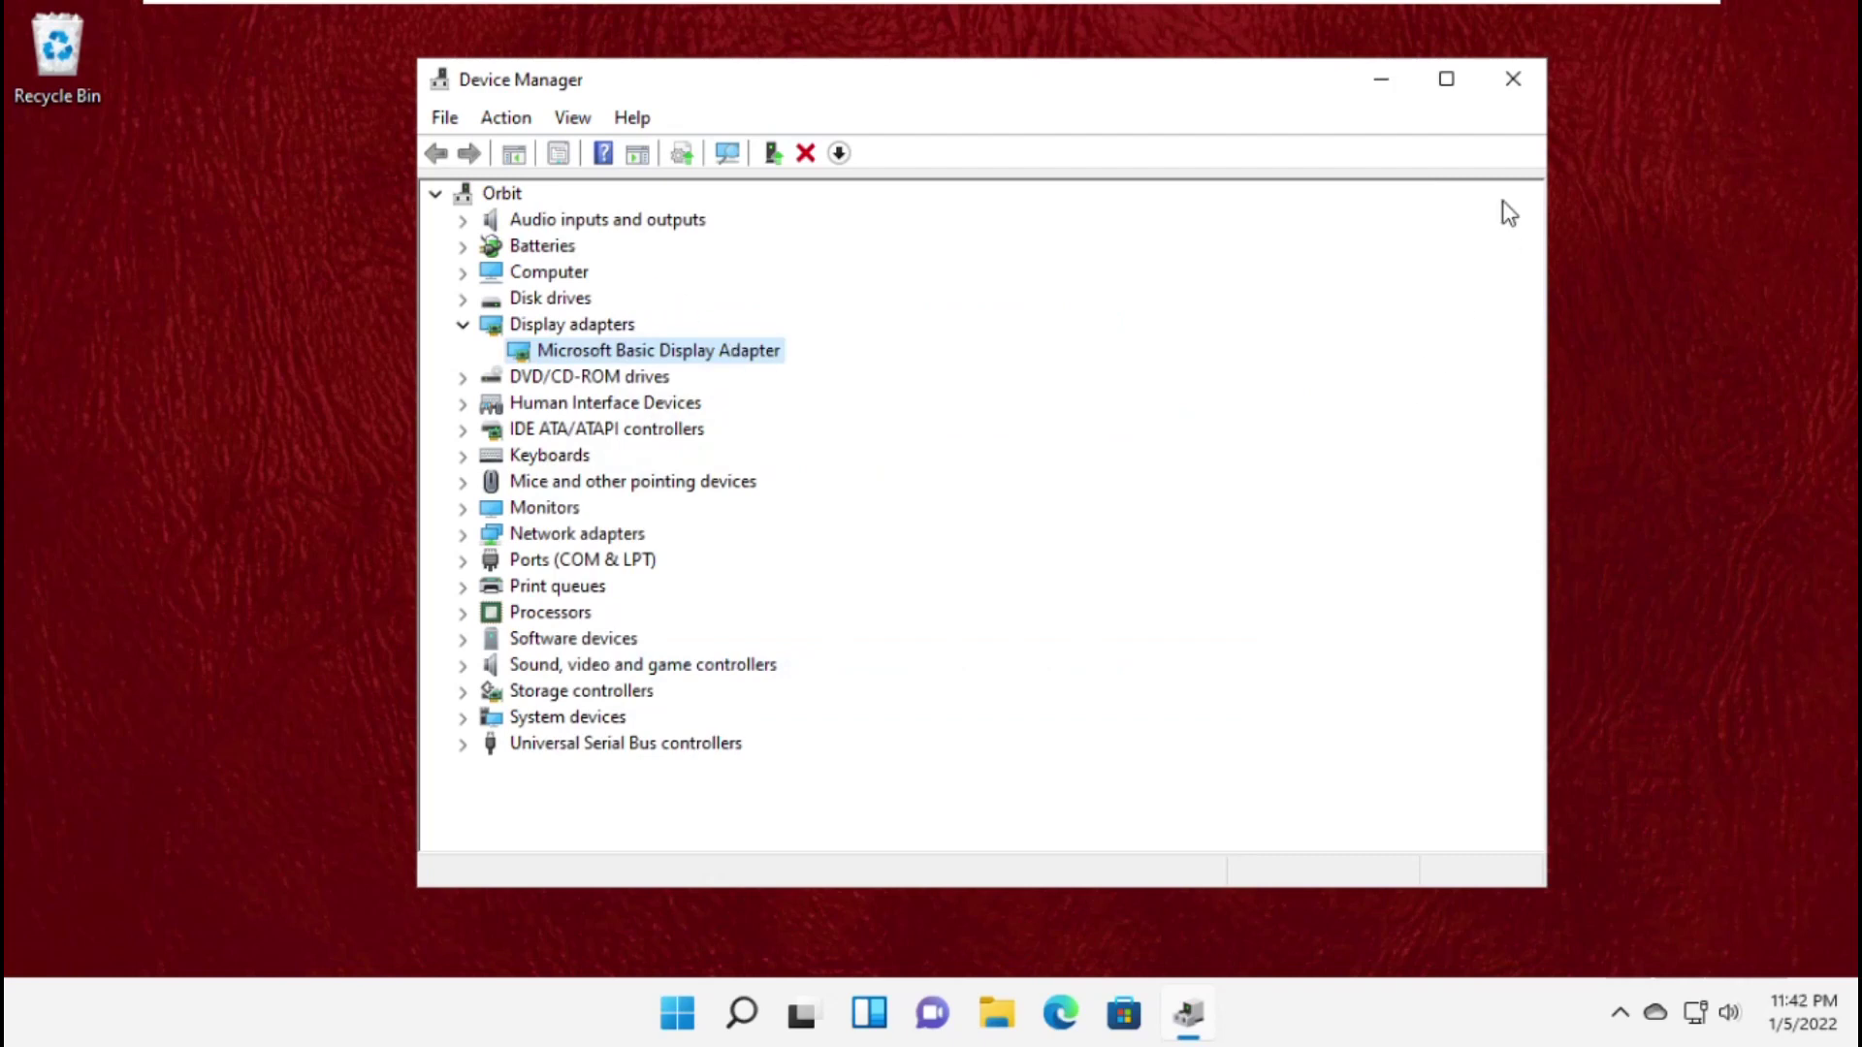
# Close Device Manager and run Command Prompt as administrator, accepting the UAC prompt
pyautogui.click(1505, 85)
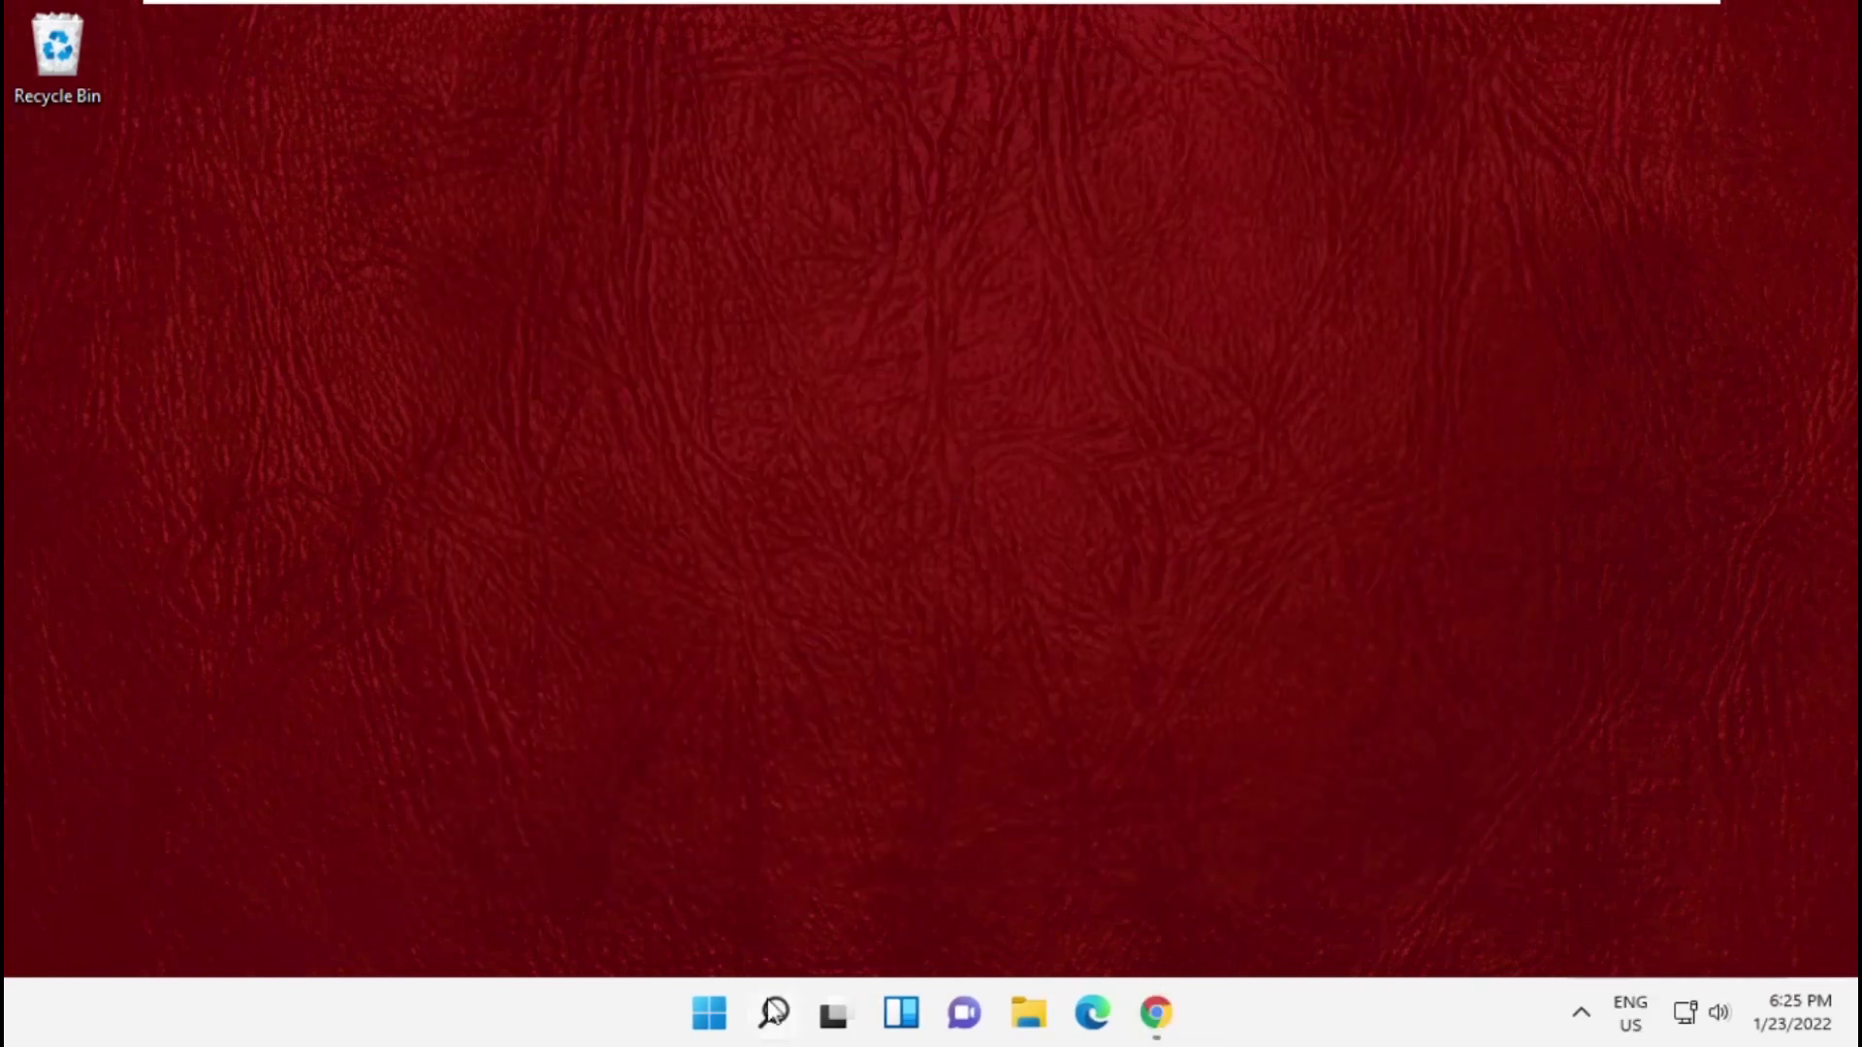
pyautogui.click(773, 1014)
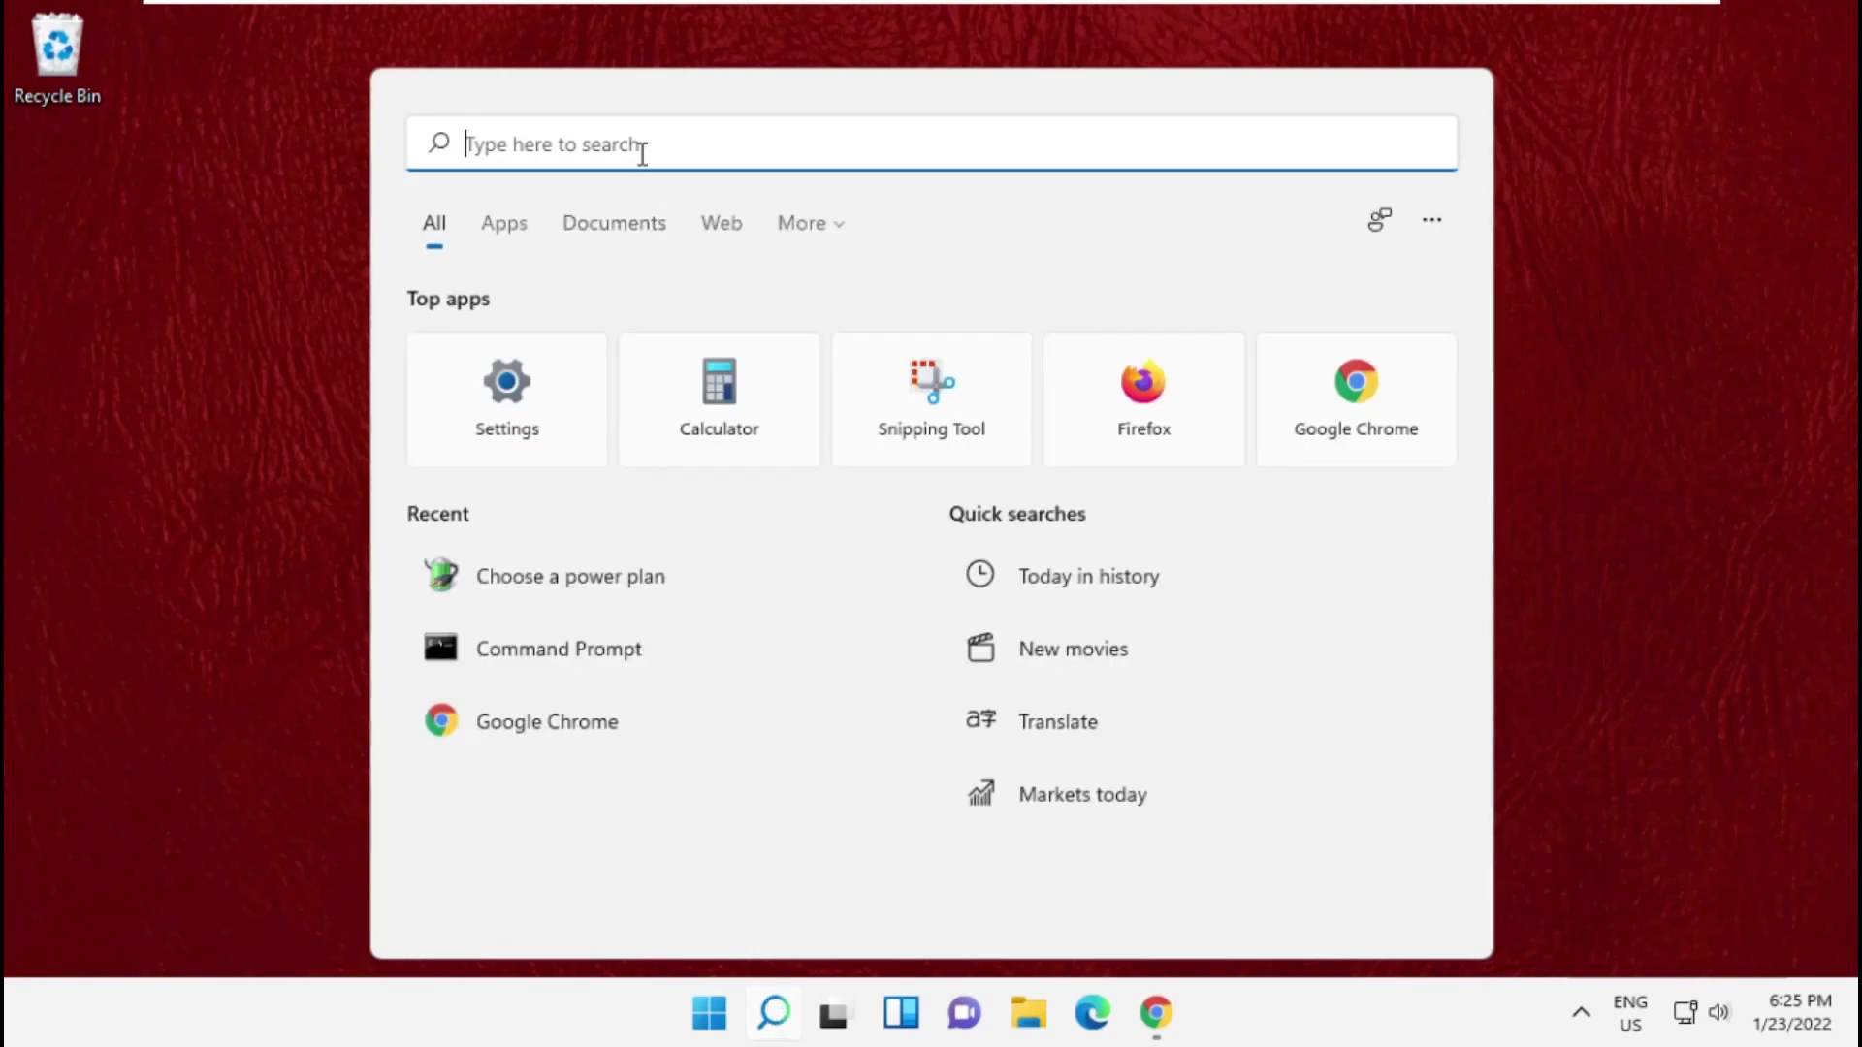
pyautogui.write('co')
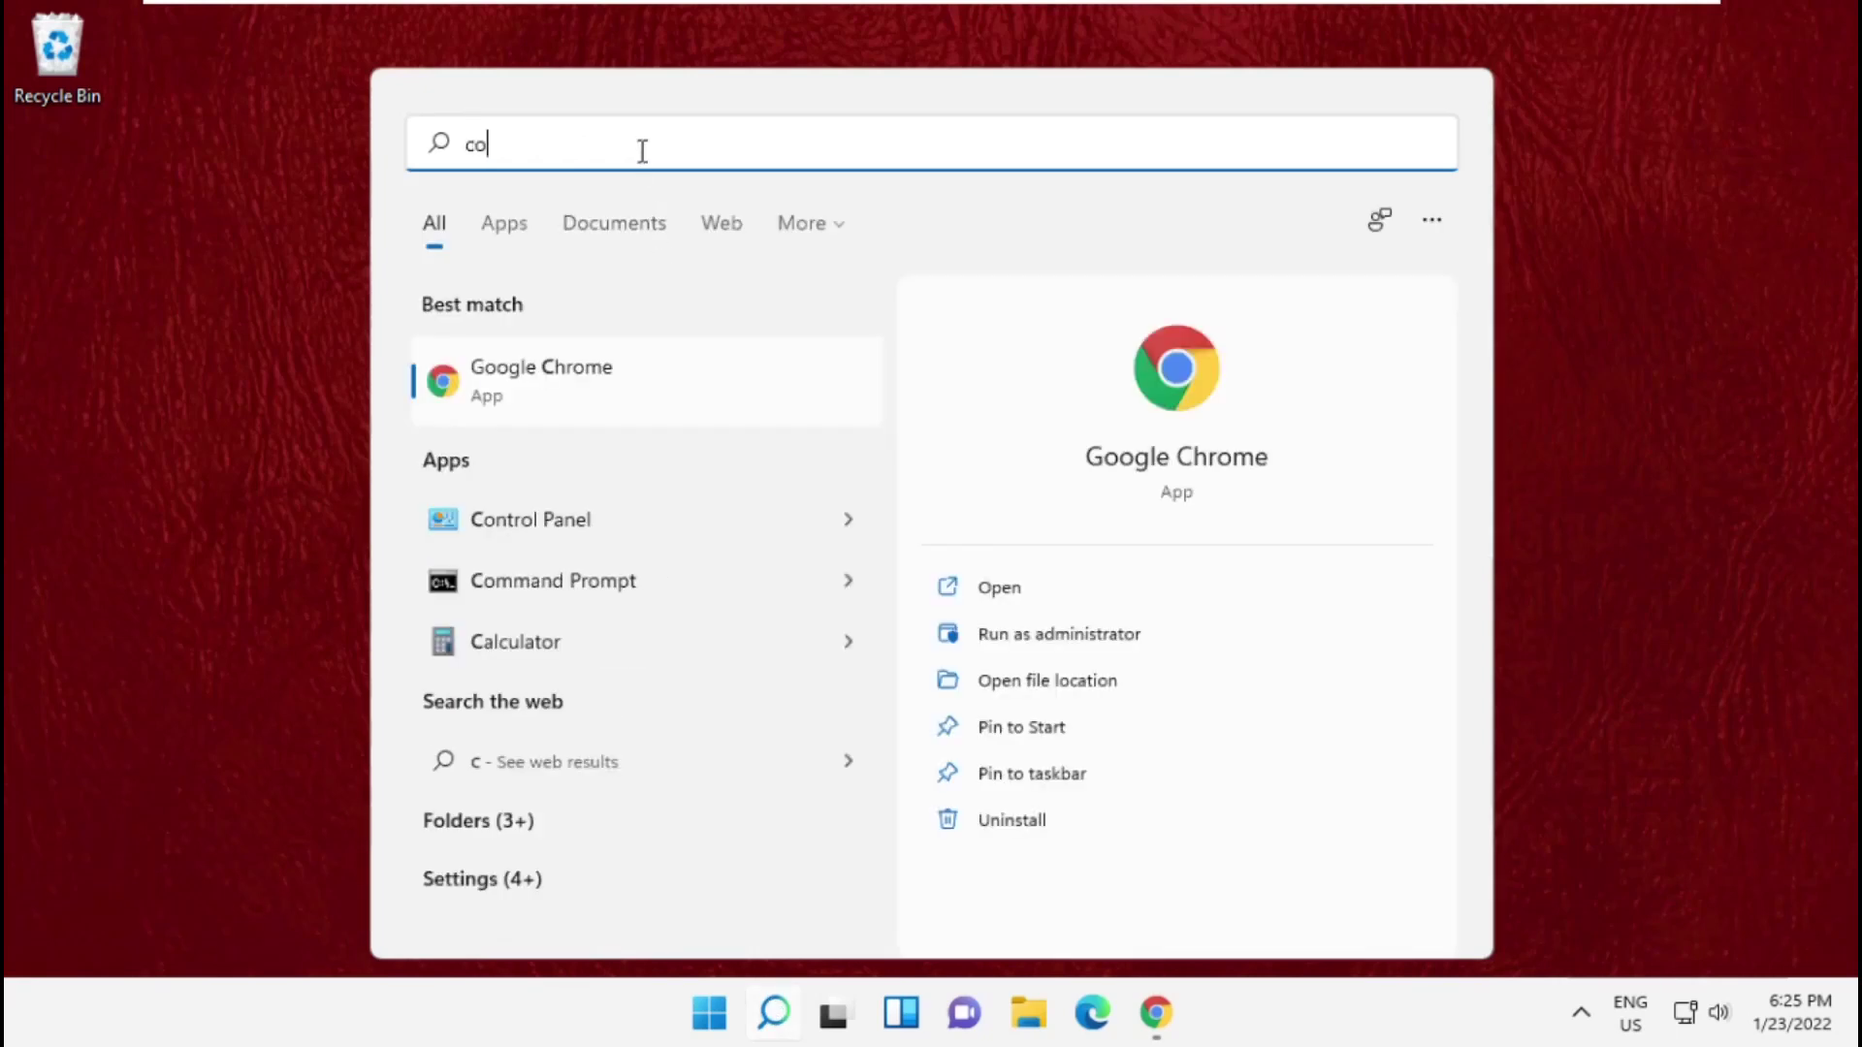
pyautogui.write('mmand ')
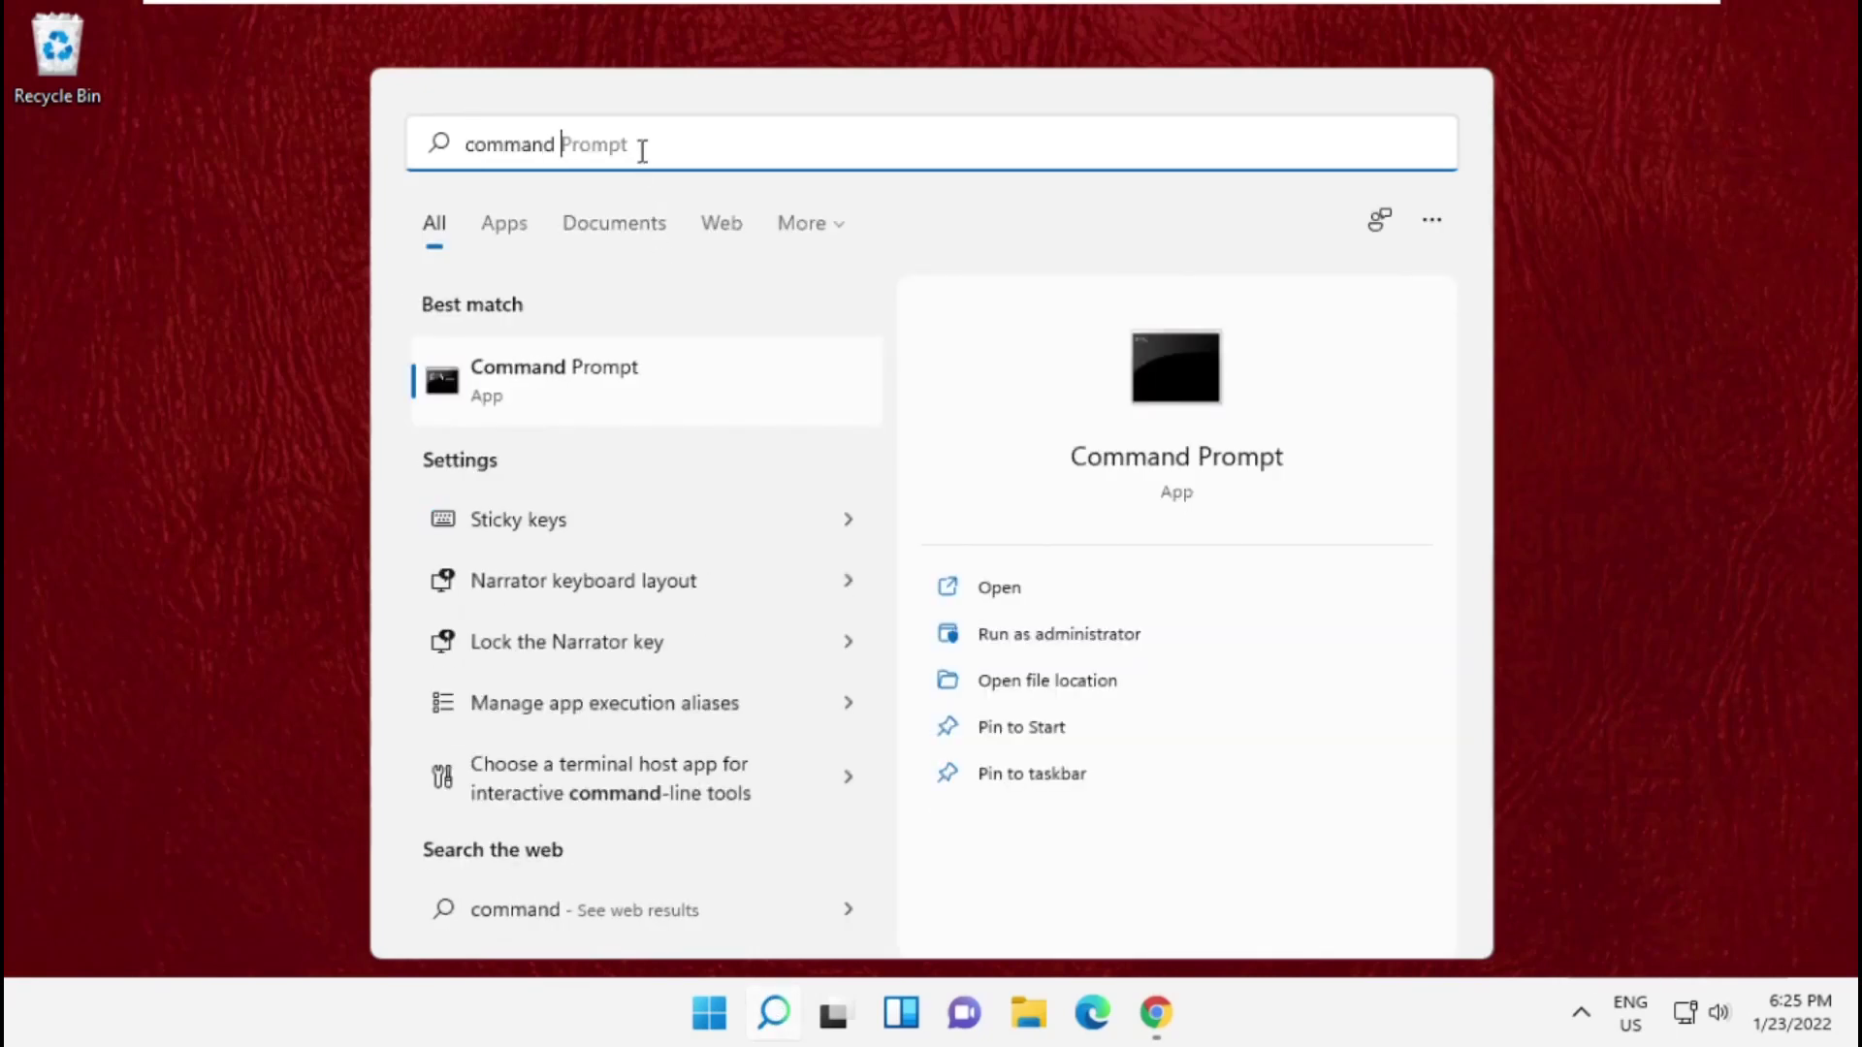
pyautogui.write('prompt')
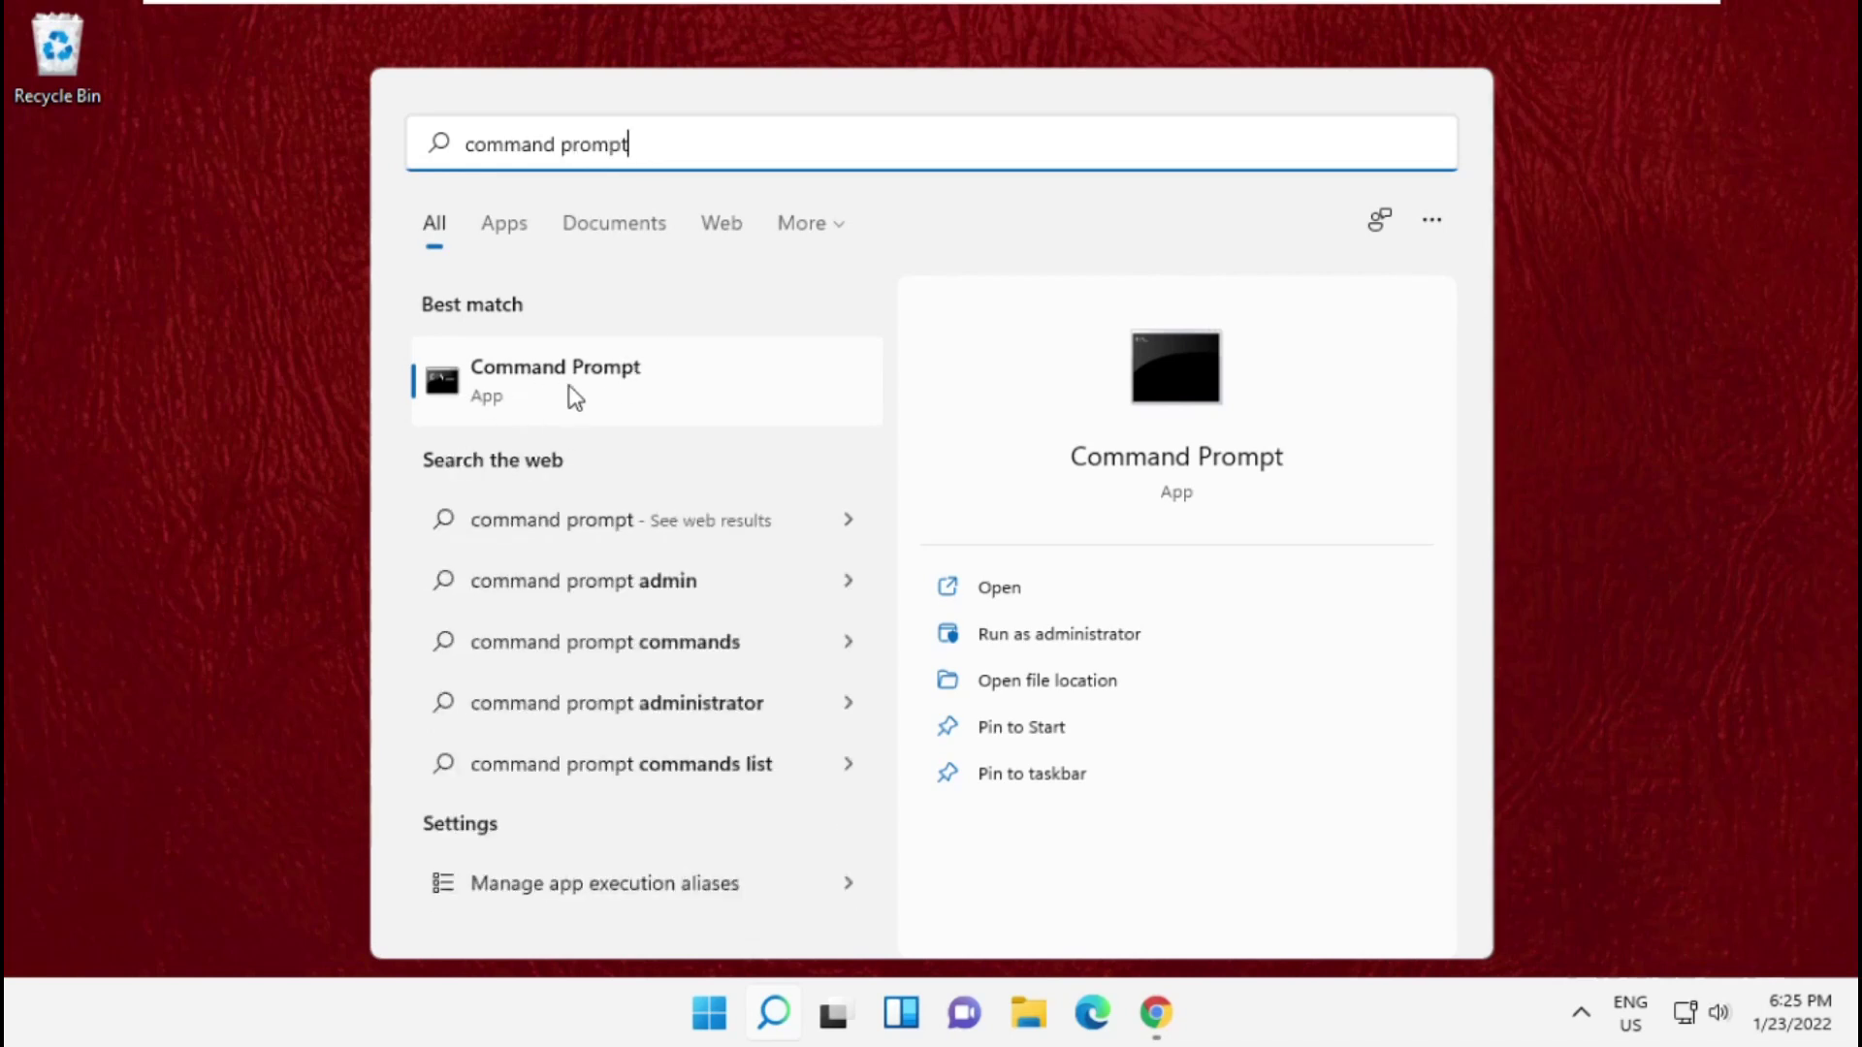
pyautogui.click(1058, 644)
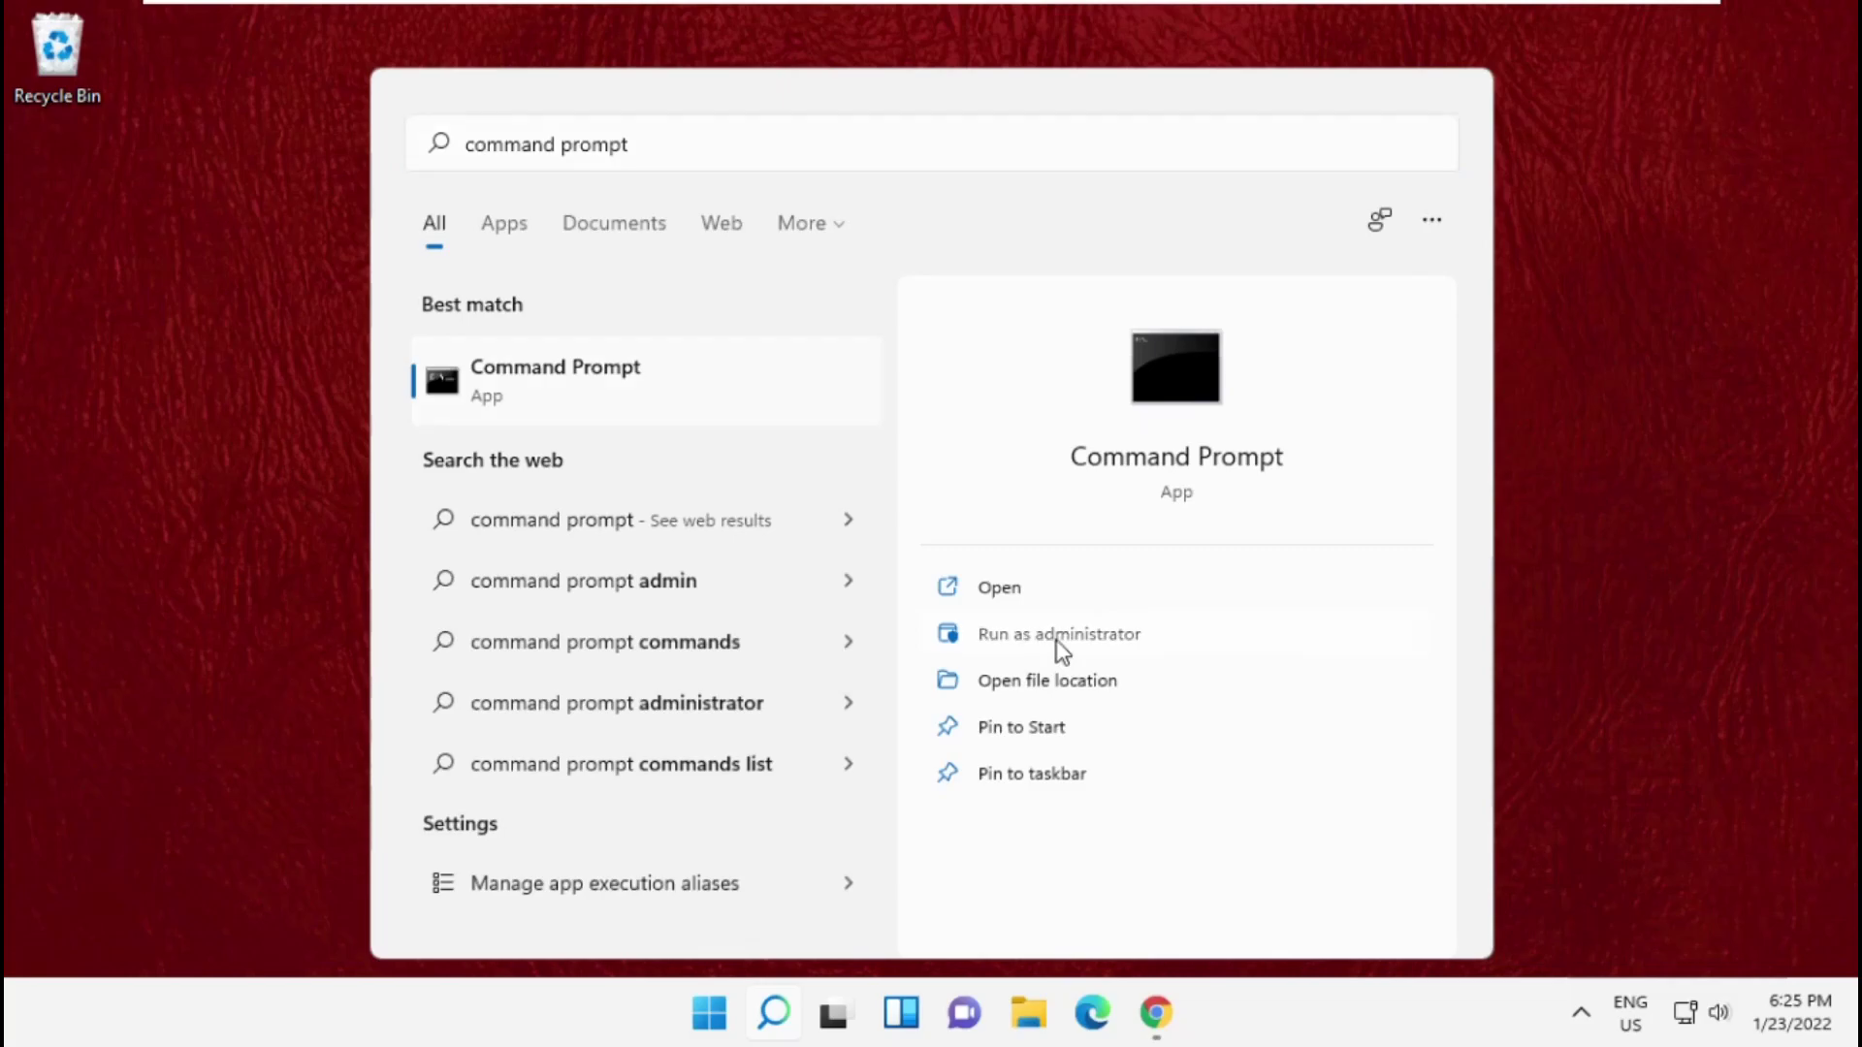
pyautogui.click(787, 732)
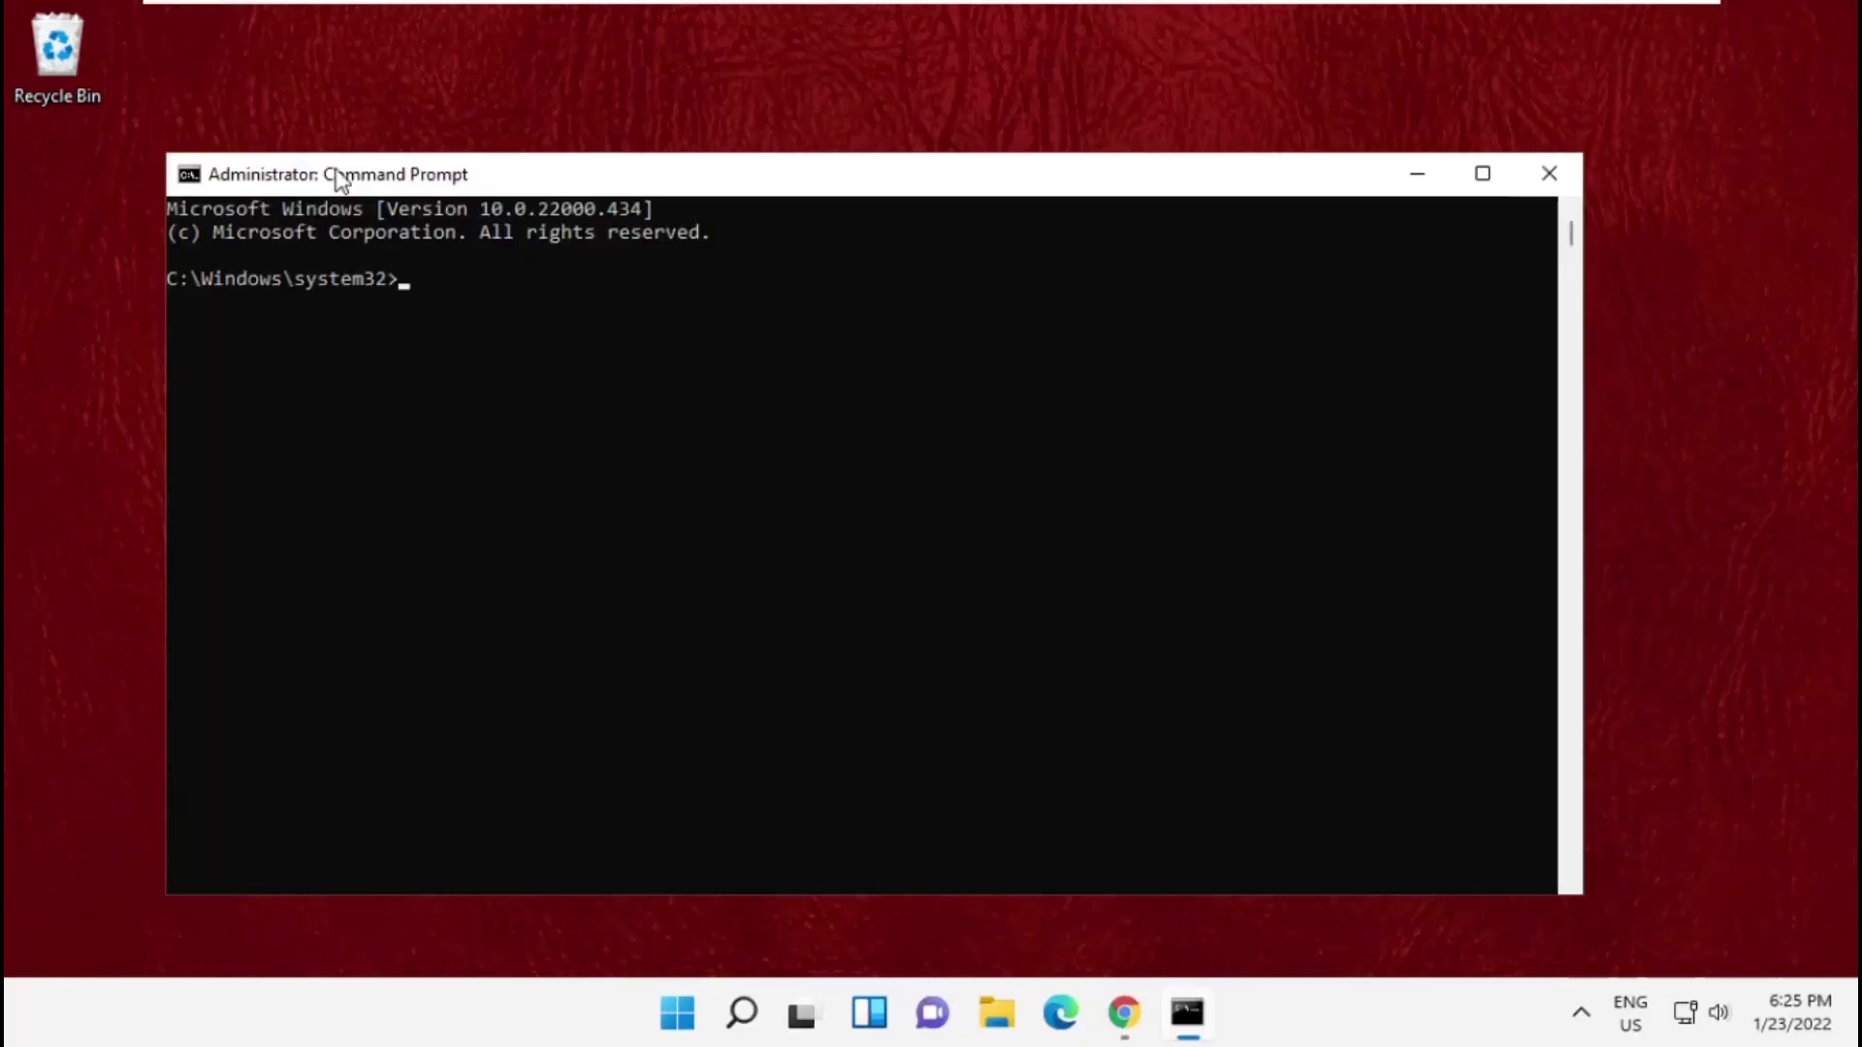
# Move and resize the admin console window, then run the 'prompt' command
pyautogui.moveTo(333, 179); pyautogui.dragTo(498, 133)
pyautogui.moveTo(317, 107); pyautogui.dragTo(530, 169)
pyautogui.moveTo(816, 189); pyautogui.dragTo(753, 183)
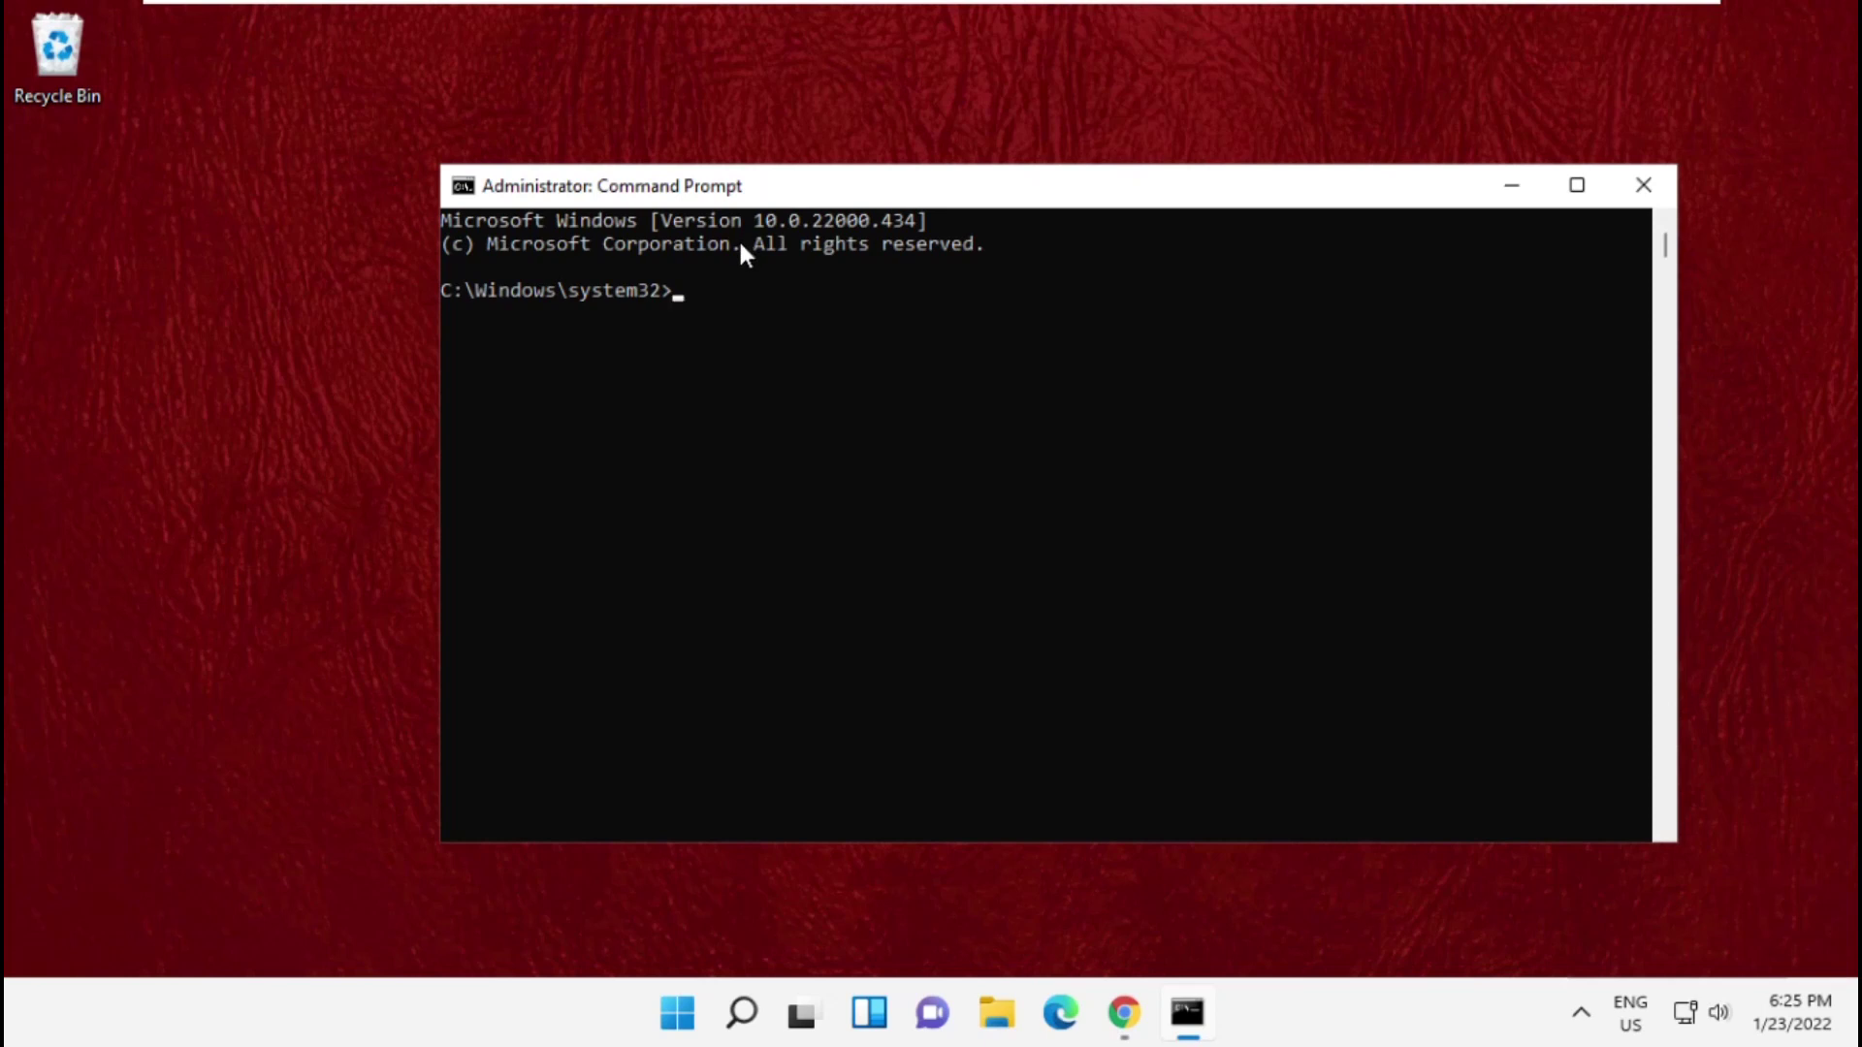
pyautogui.write('prompt')
pyautogui.press('Return')
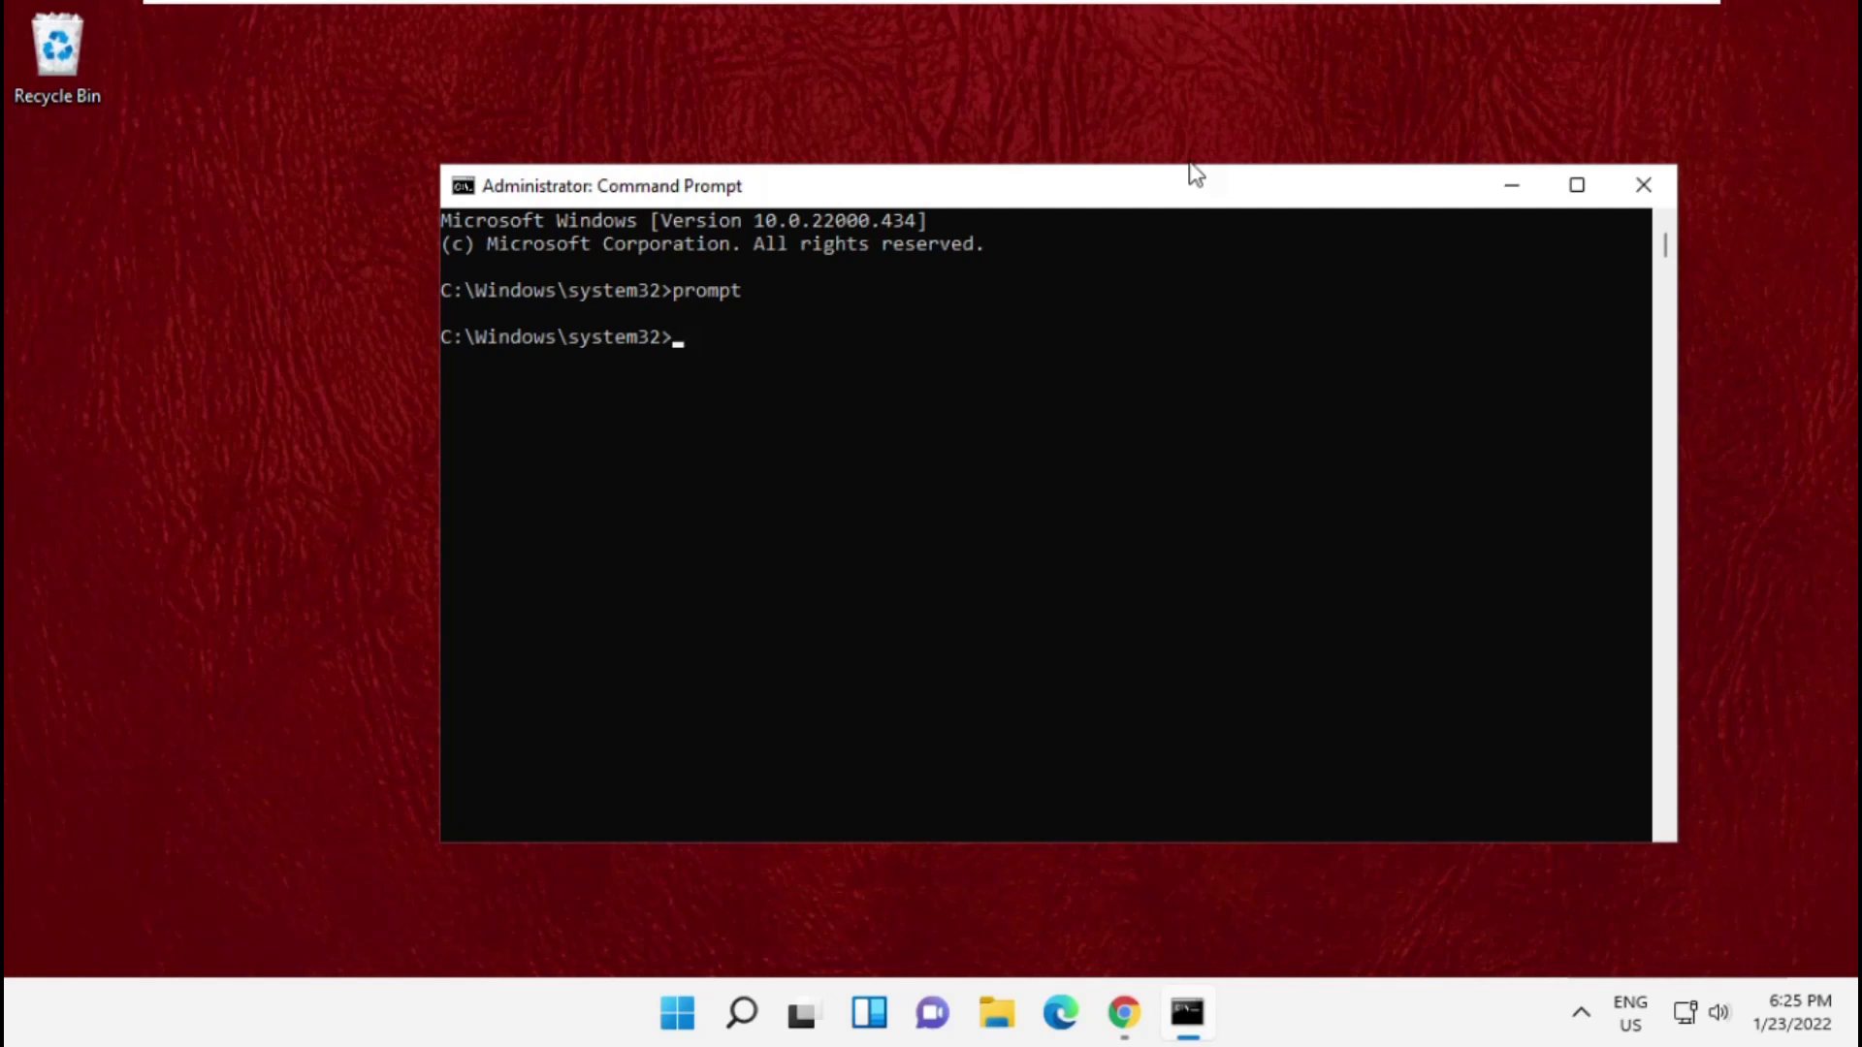
# Paste and run sfc /scannow, which finds and repairs corrupt system files
pyautogui.rightClick(1035, 197)
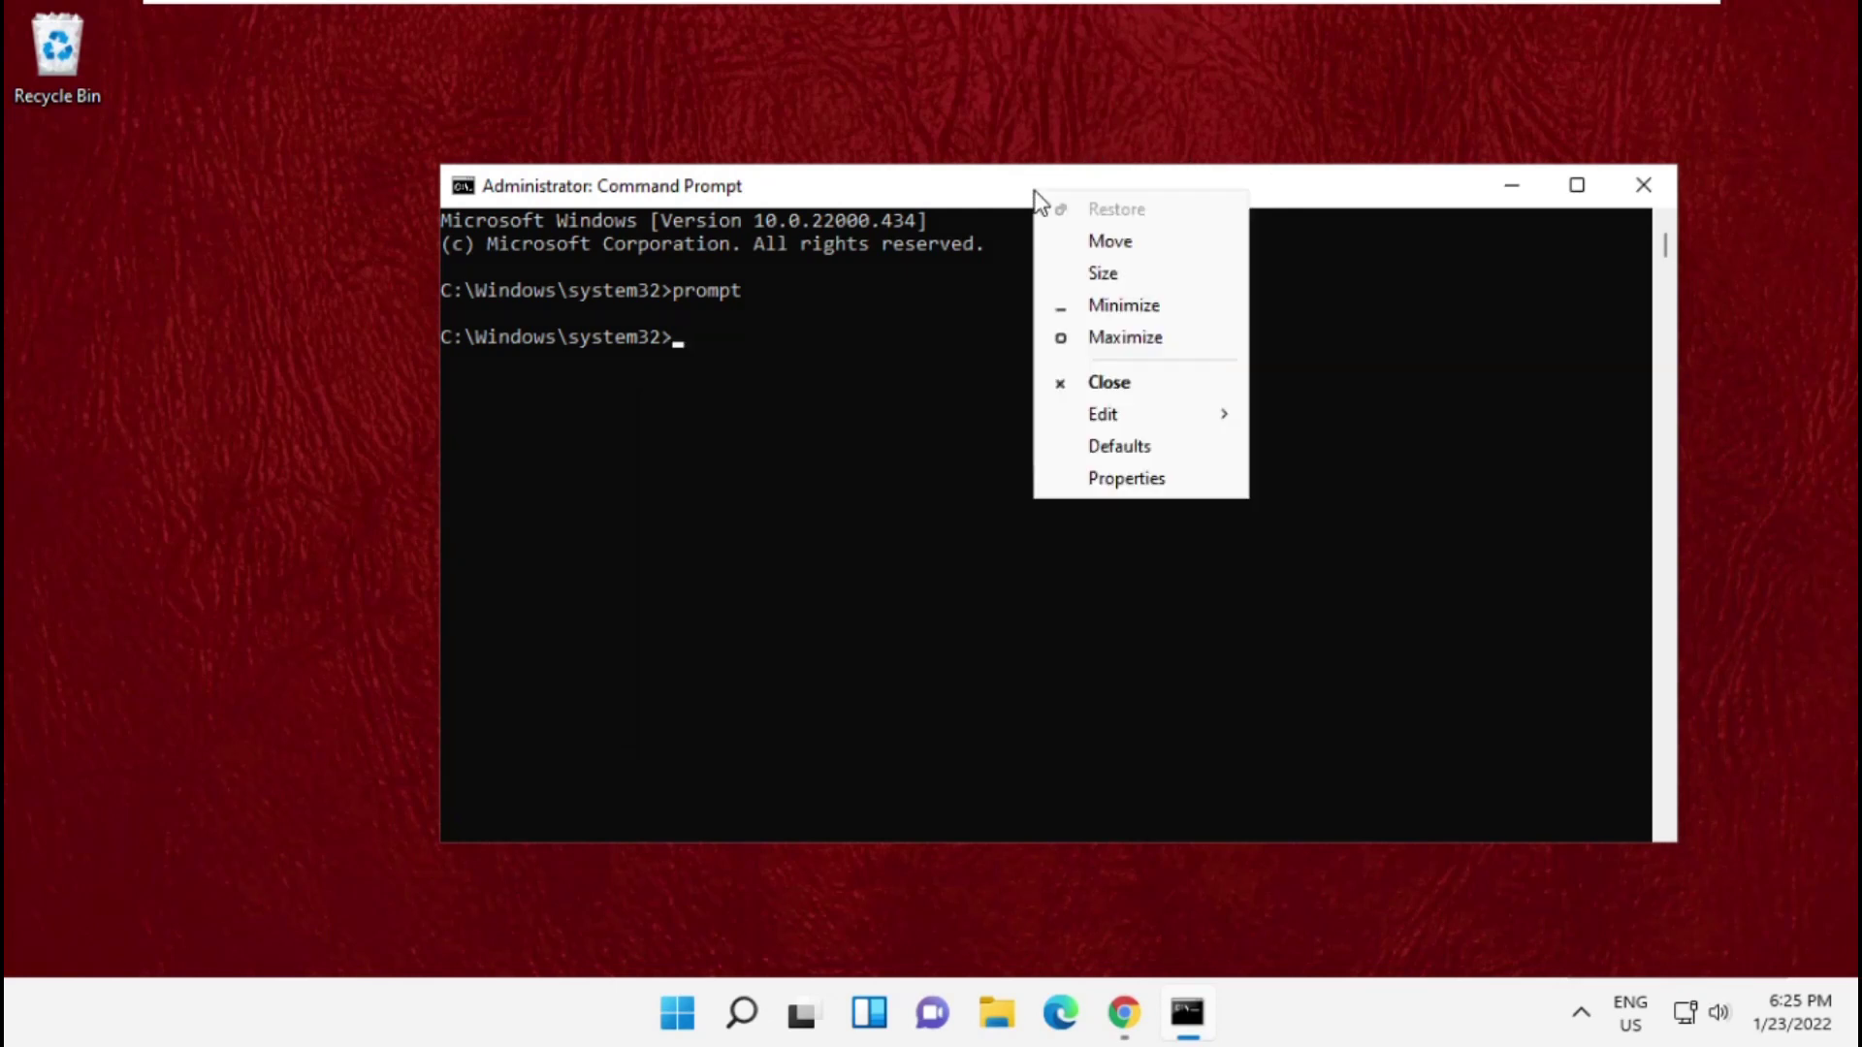
pyautogui.moveTo(1166, 421)
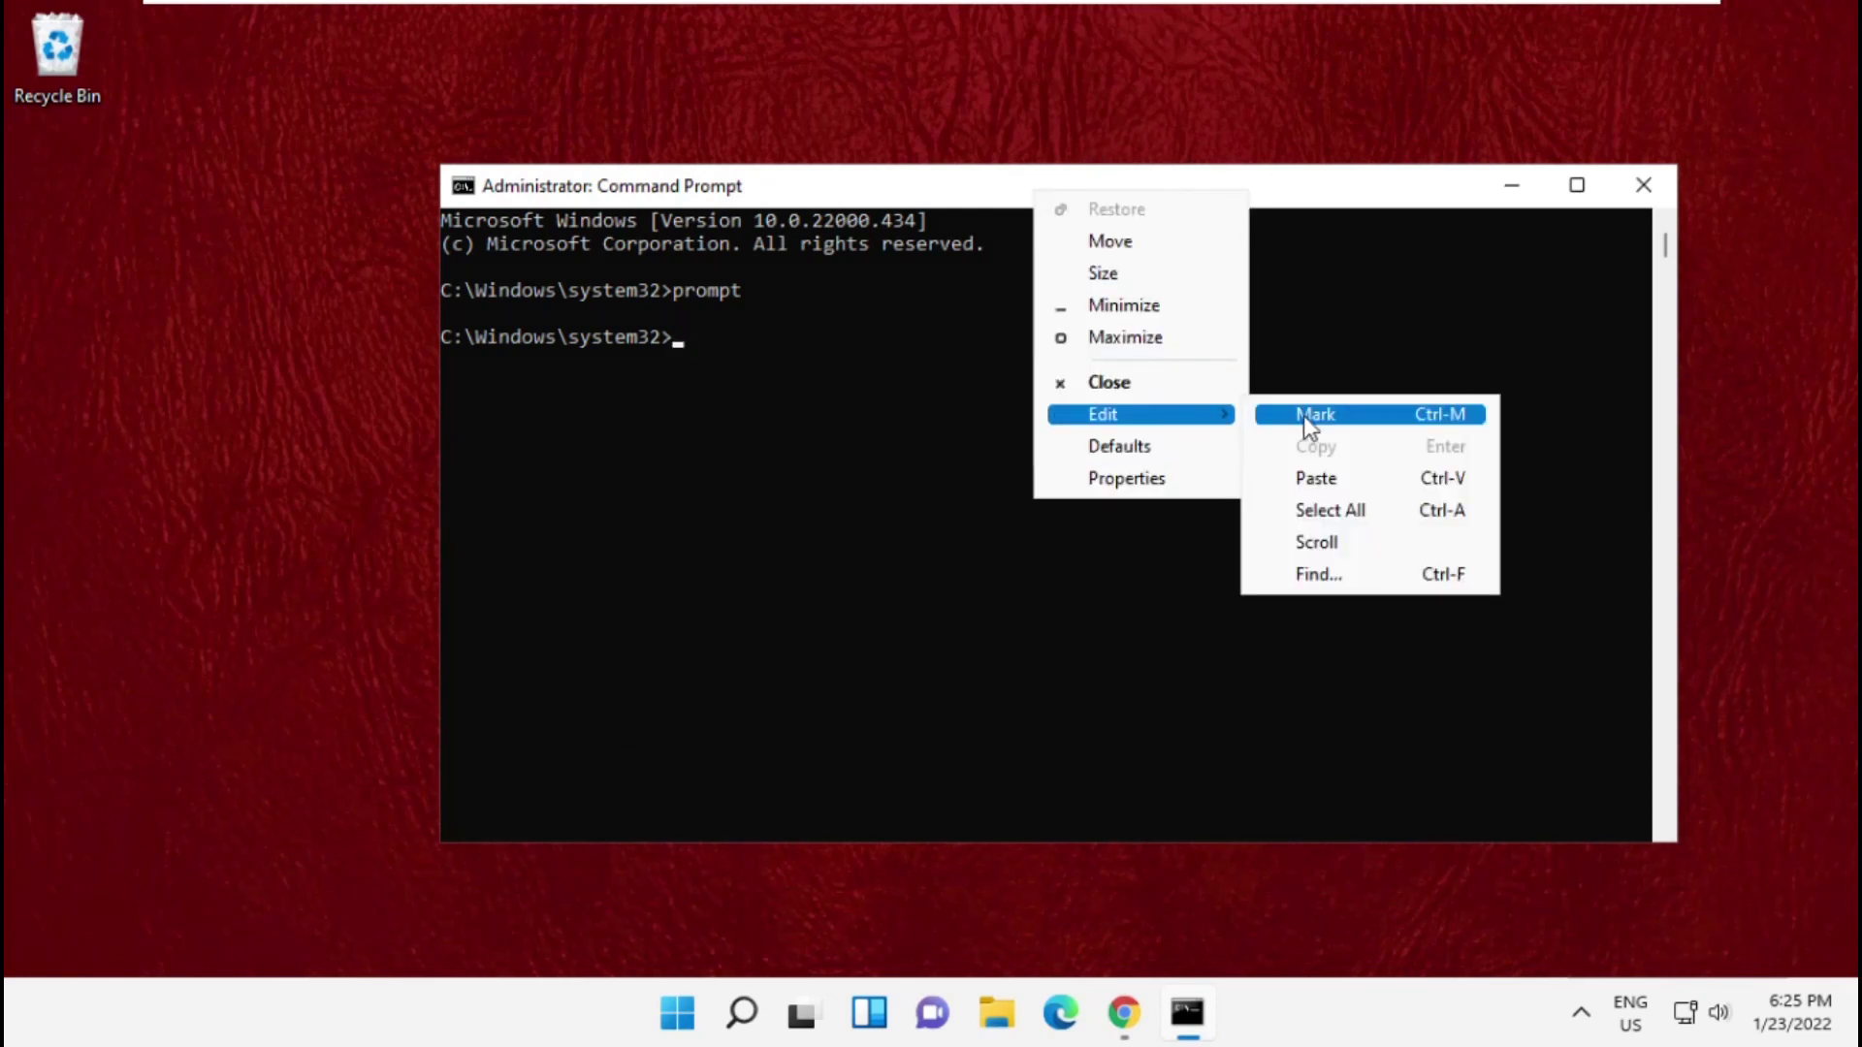
pyautogui.click(1355, 482)
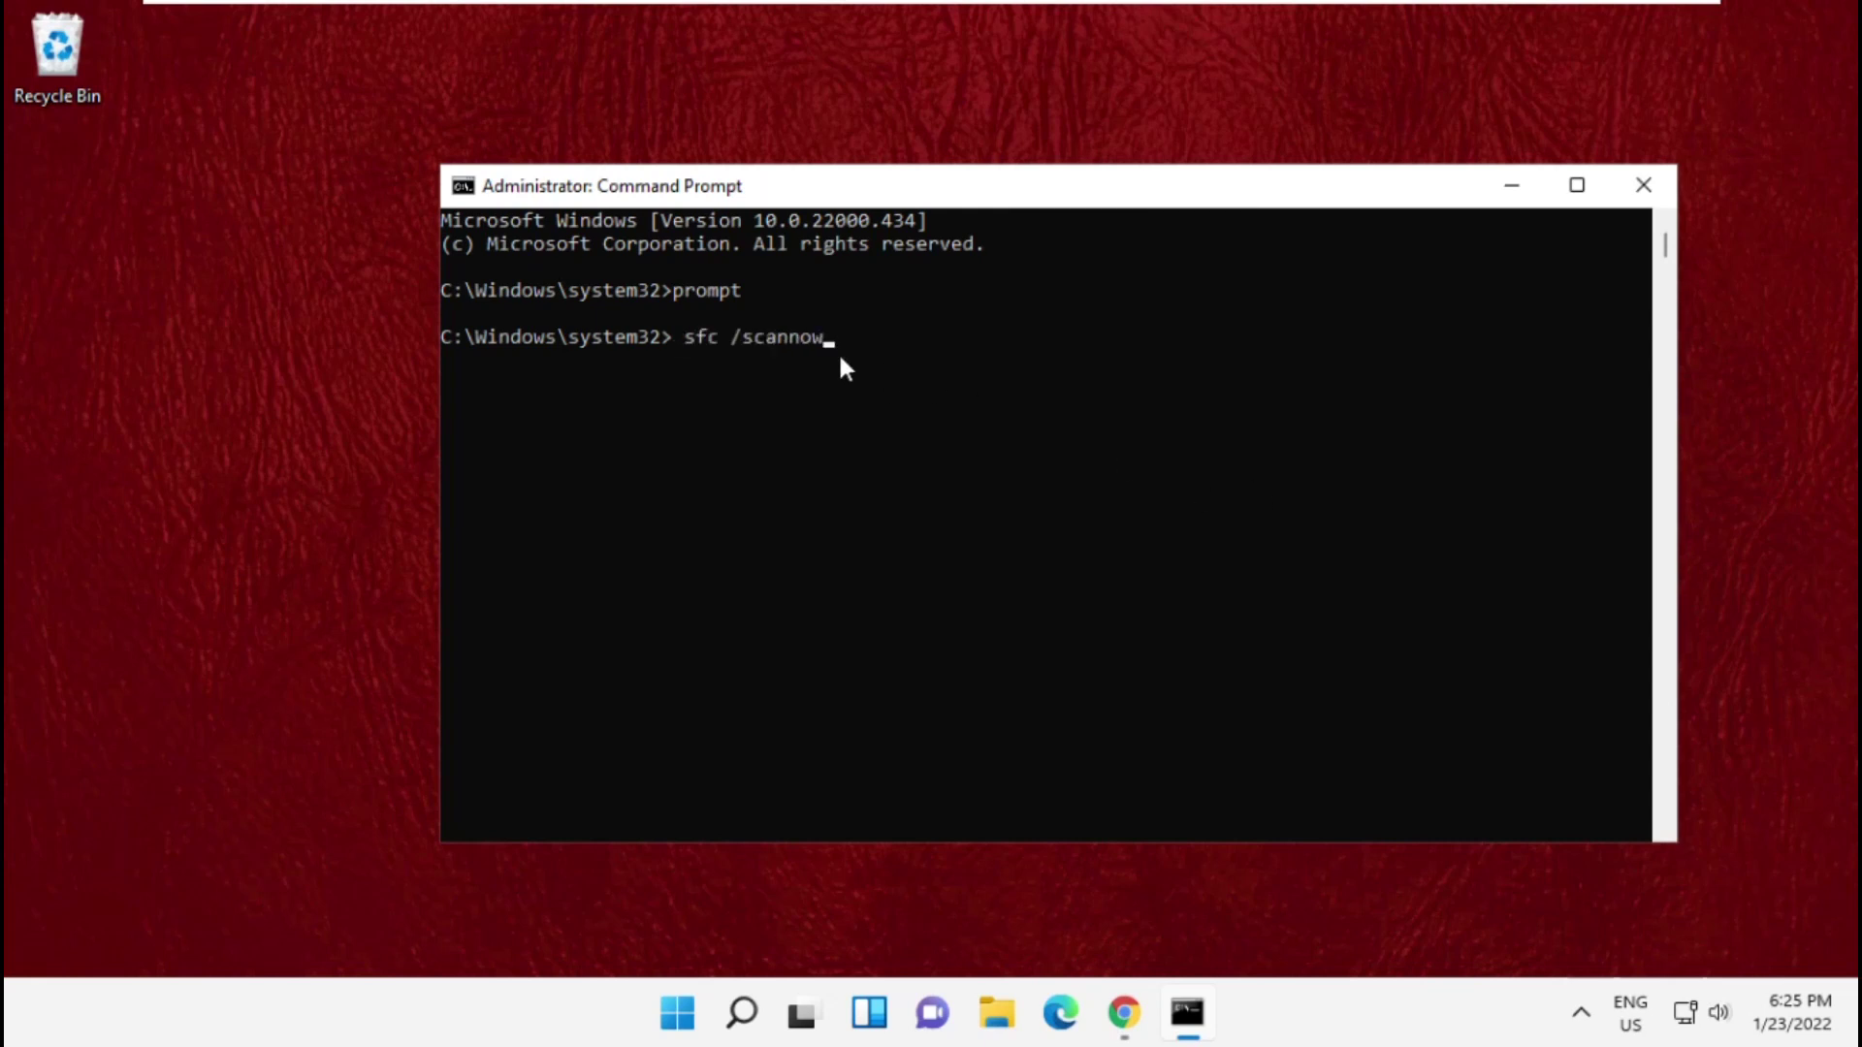
pyautogui.press('Return')
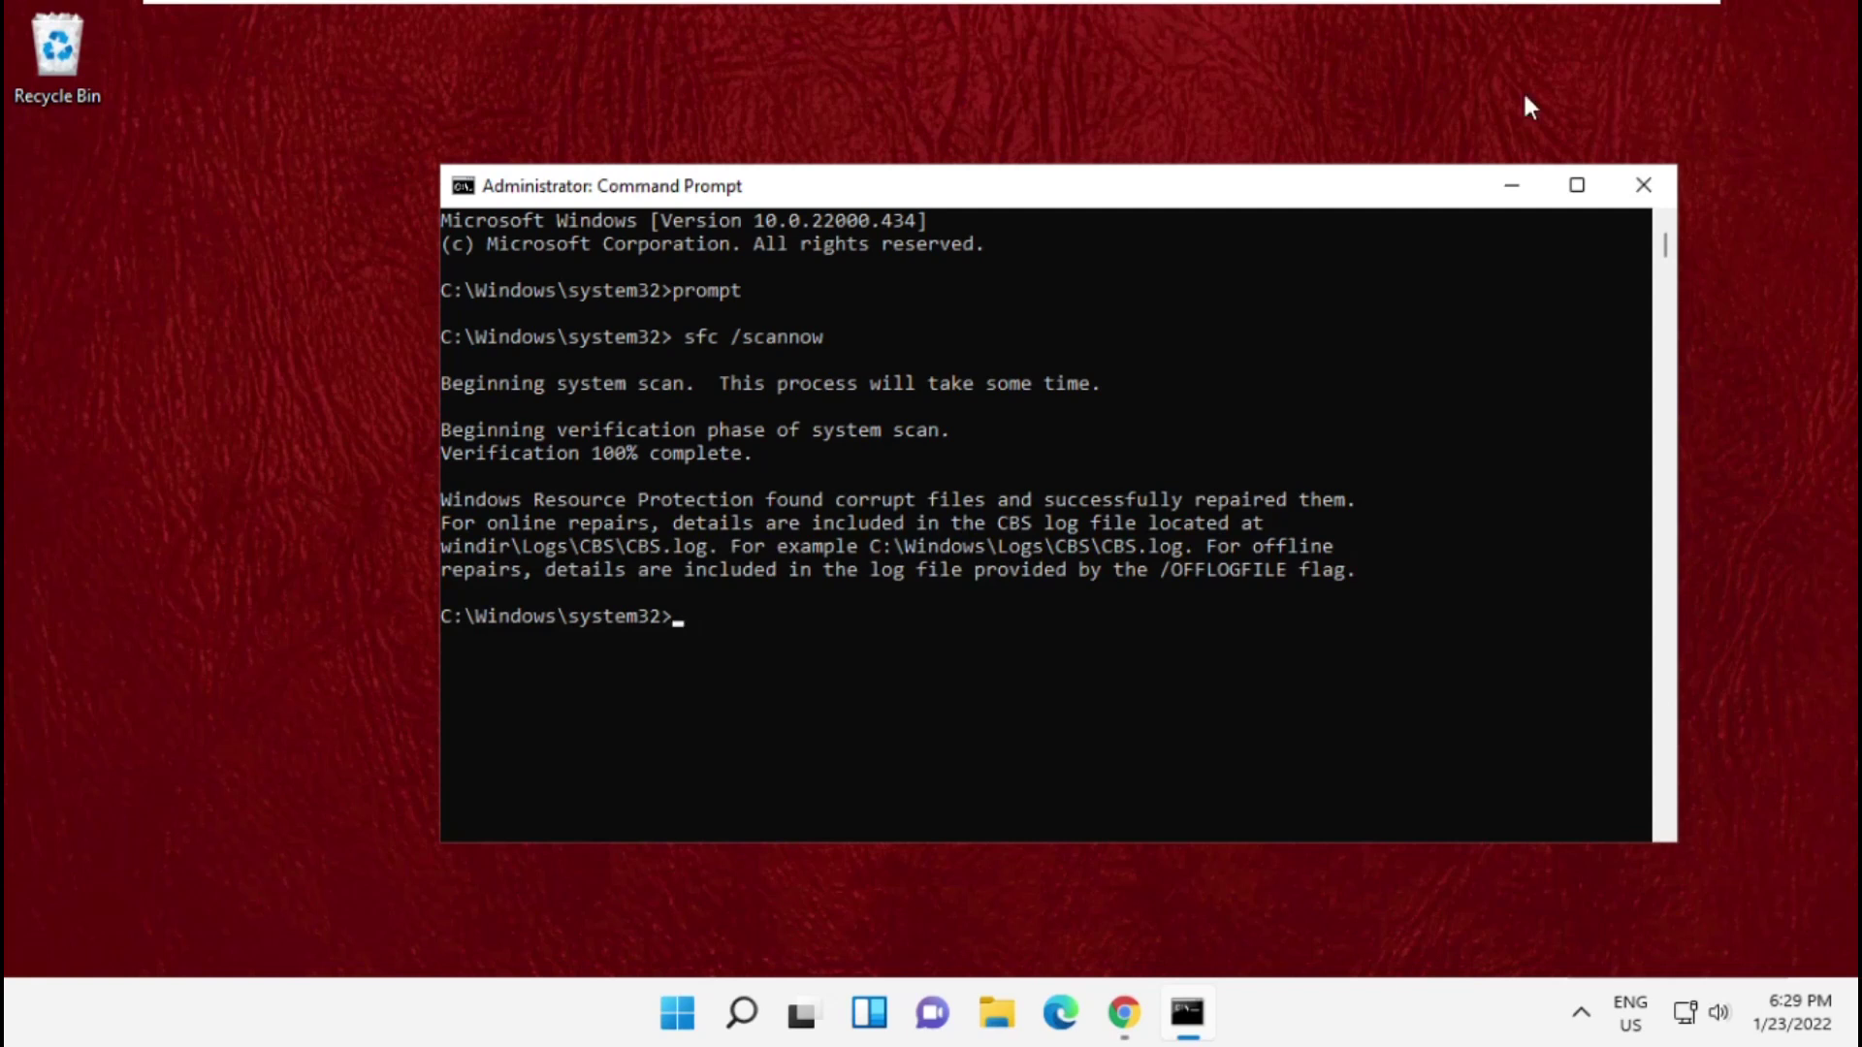
pyautogui.scroll(-4, 982, 516)
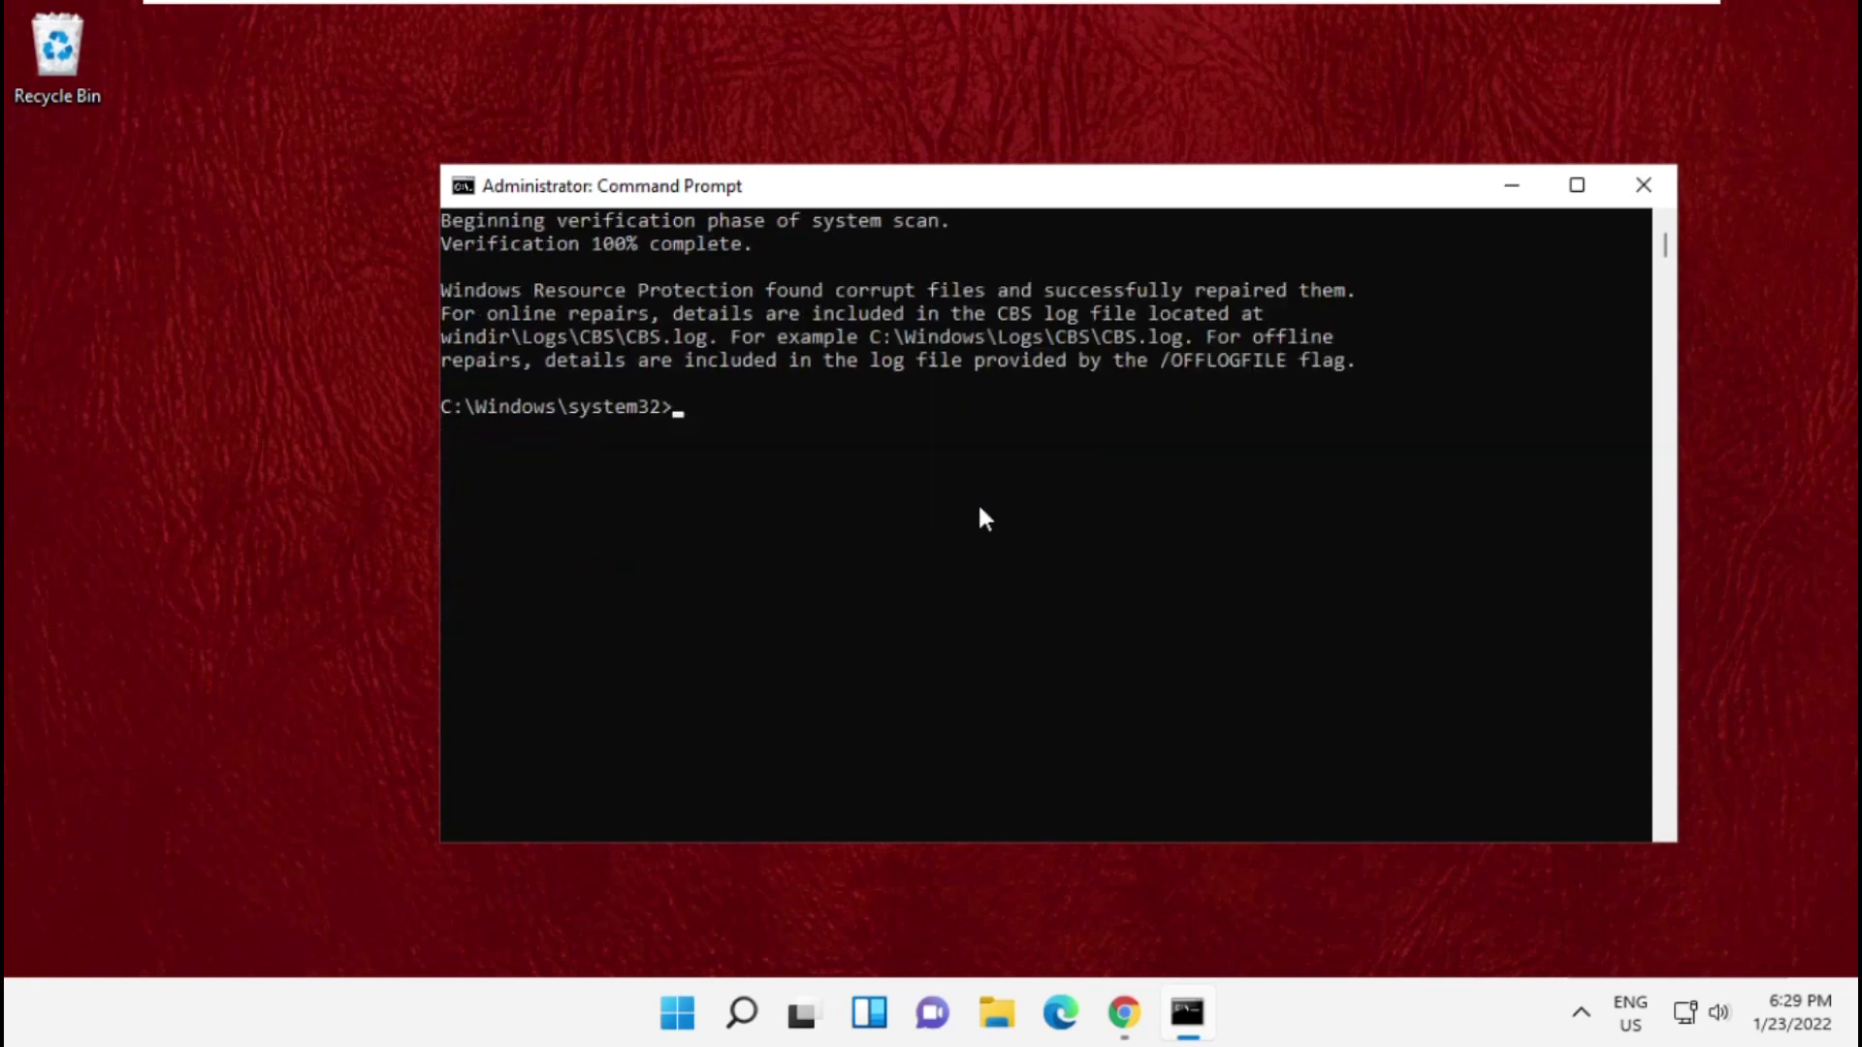
# Paste and run sfc /scanfile=c:\windows\system32\ieframe.dll, which reports no integrity violations
pyautogui.rightClick(889, 186)
pyautogui.moveTo(979, 402)
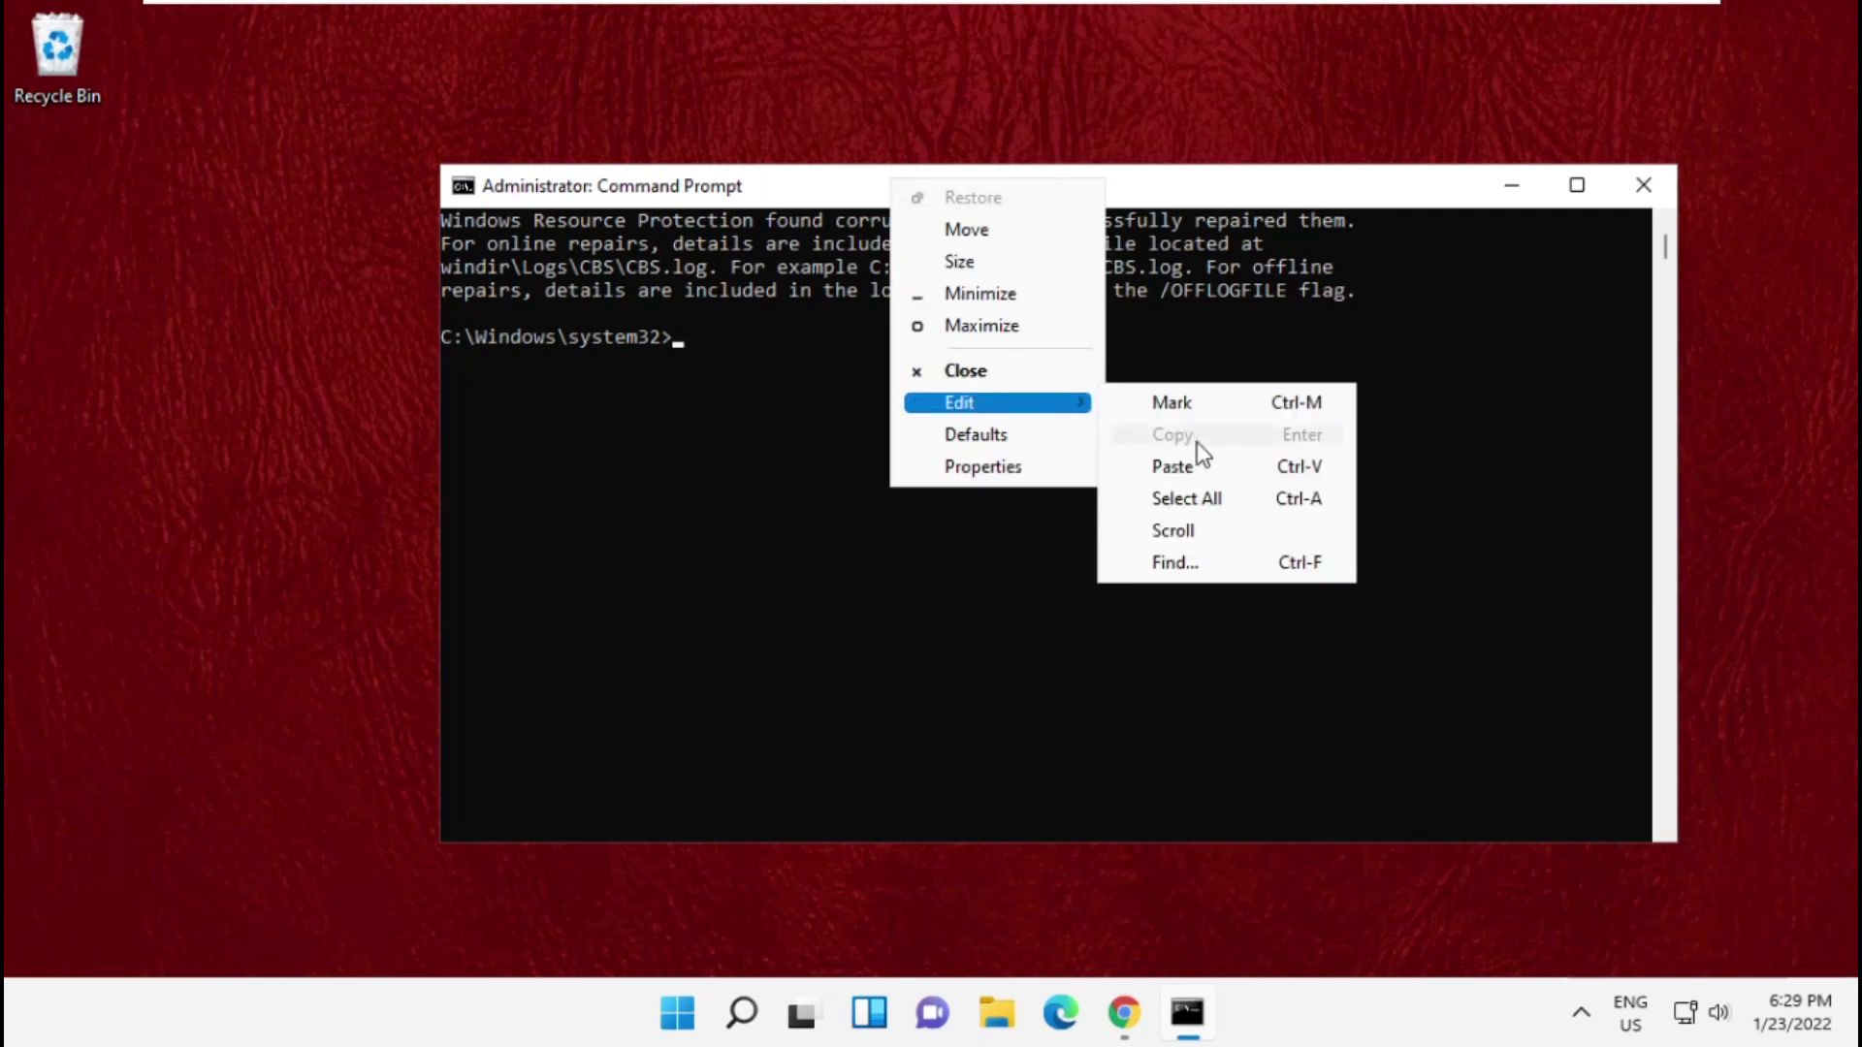
pyautogui.click(1200, 467)
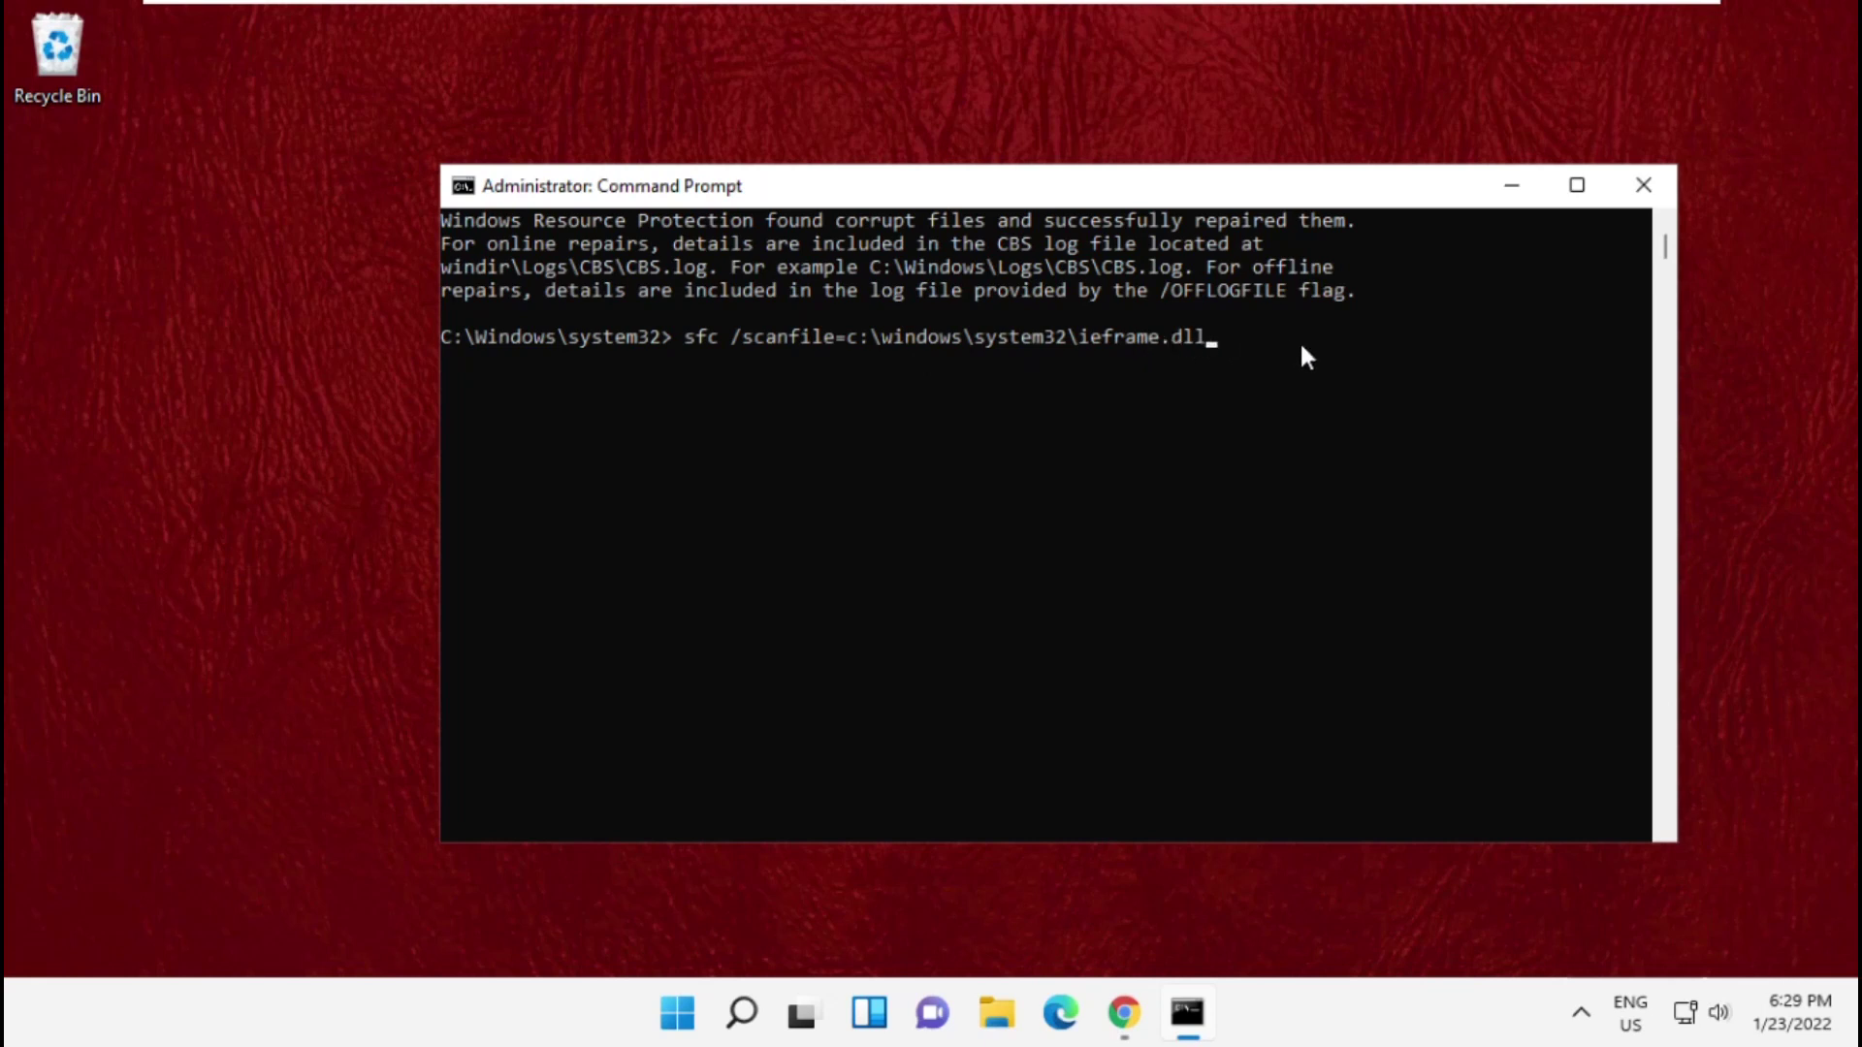
pyautogui.press('Return')
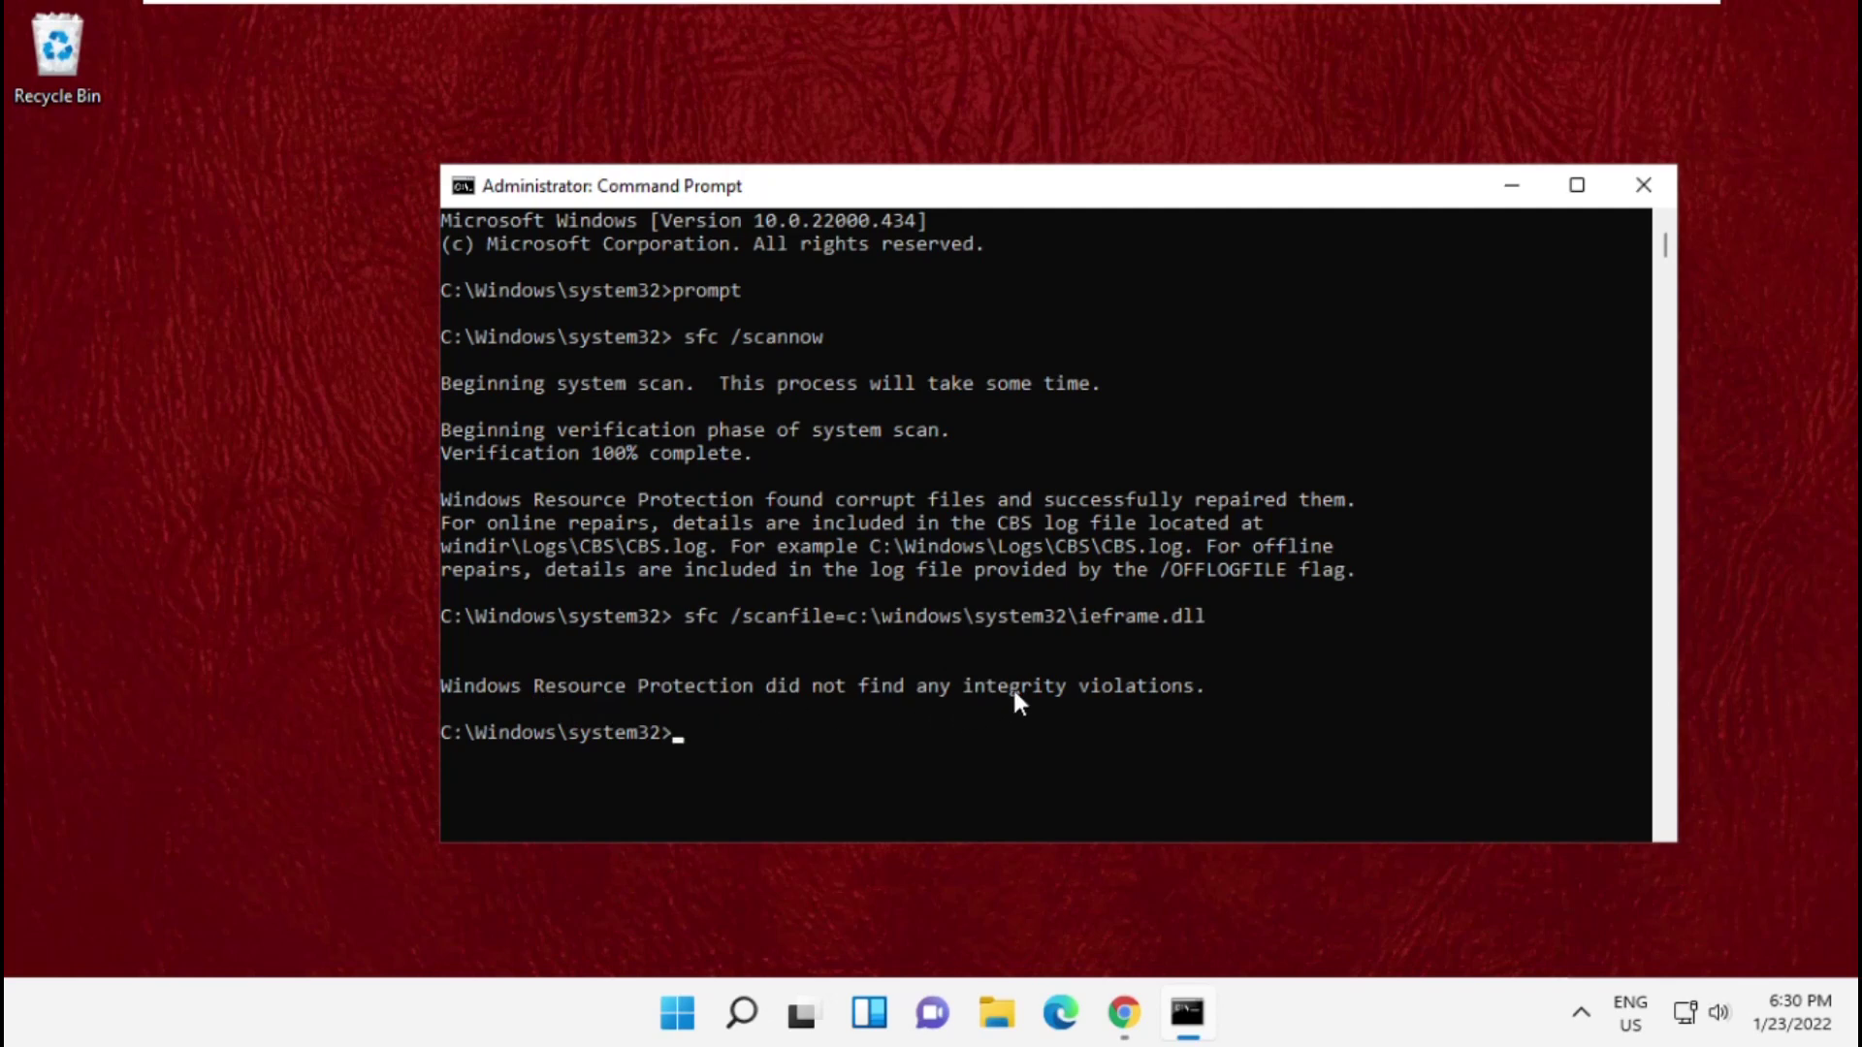
pyautogui.scroll(-4, 1014, 684)
pyautogui.scroll(-1, 1023, 683)
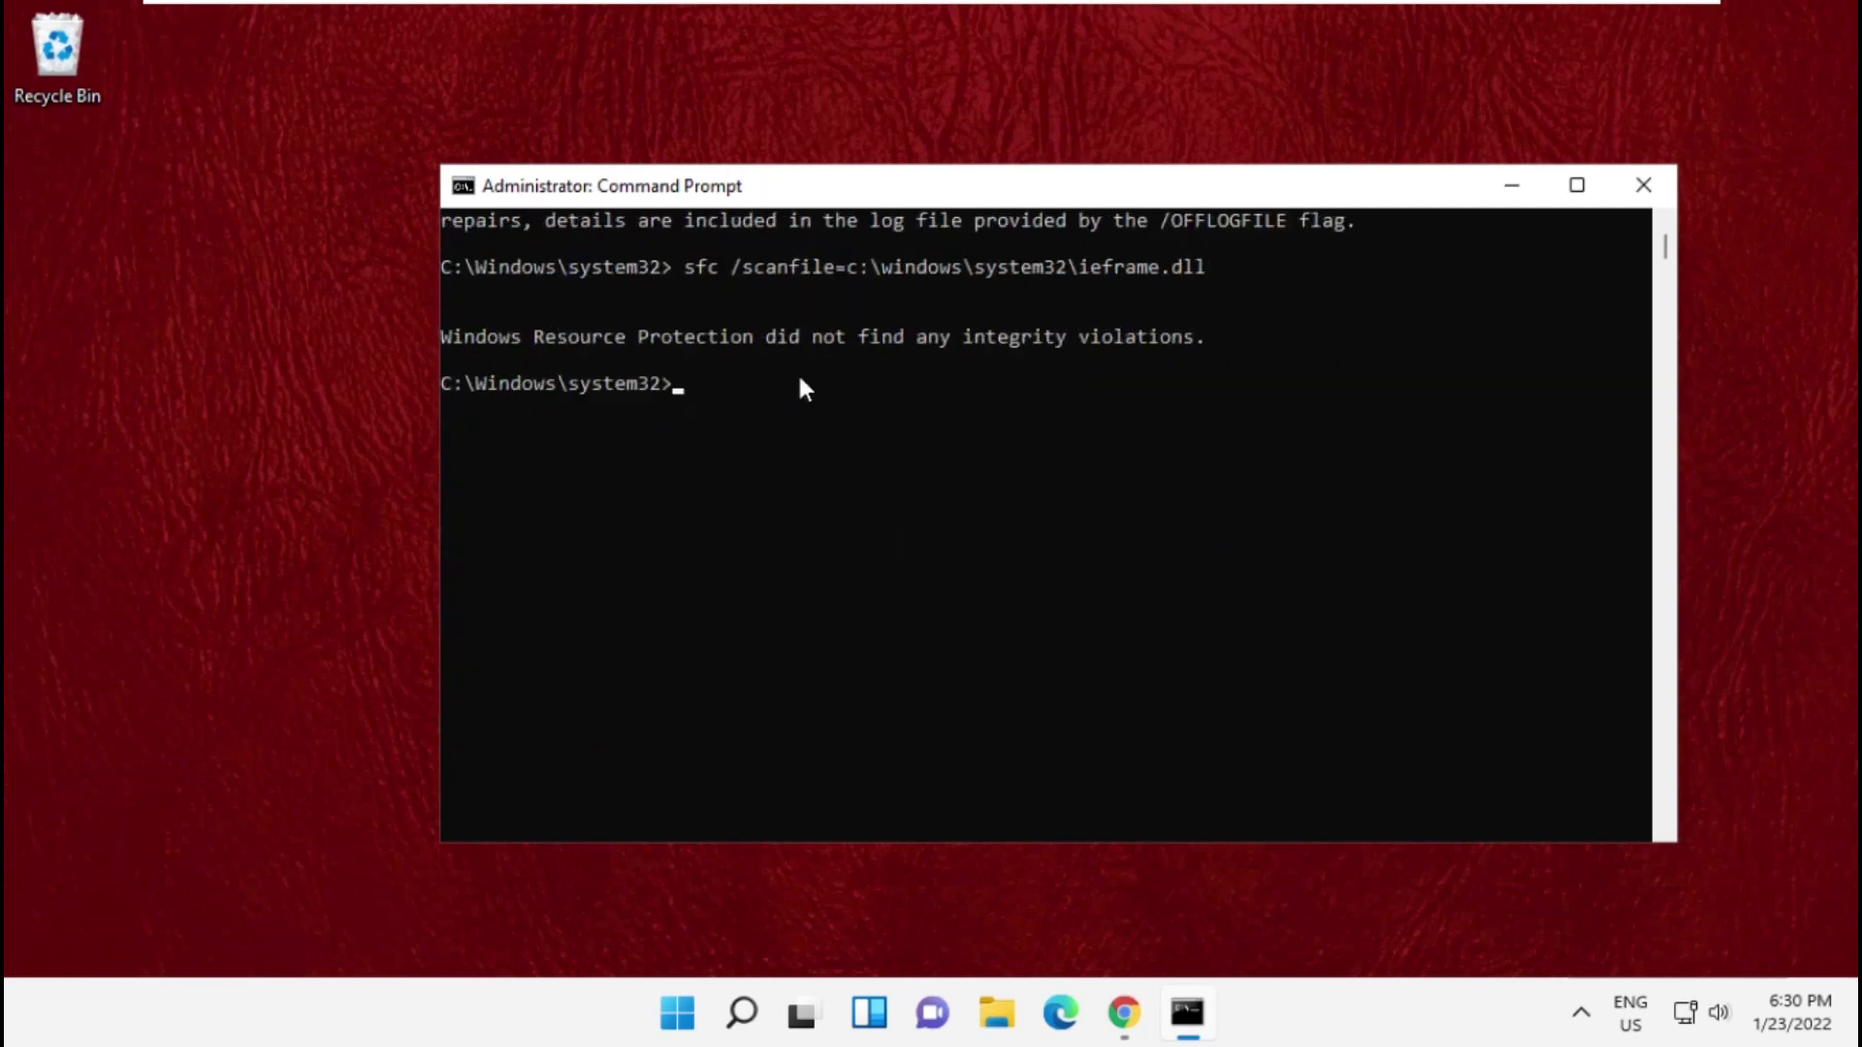
# Paste and run sfc /verifyfile on ieframe.dll, also reporting no integrity violations
pyautogui.rightClick(906, 187)
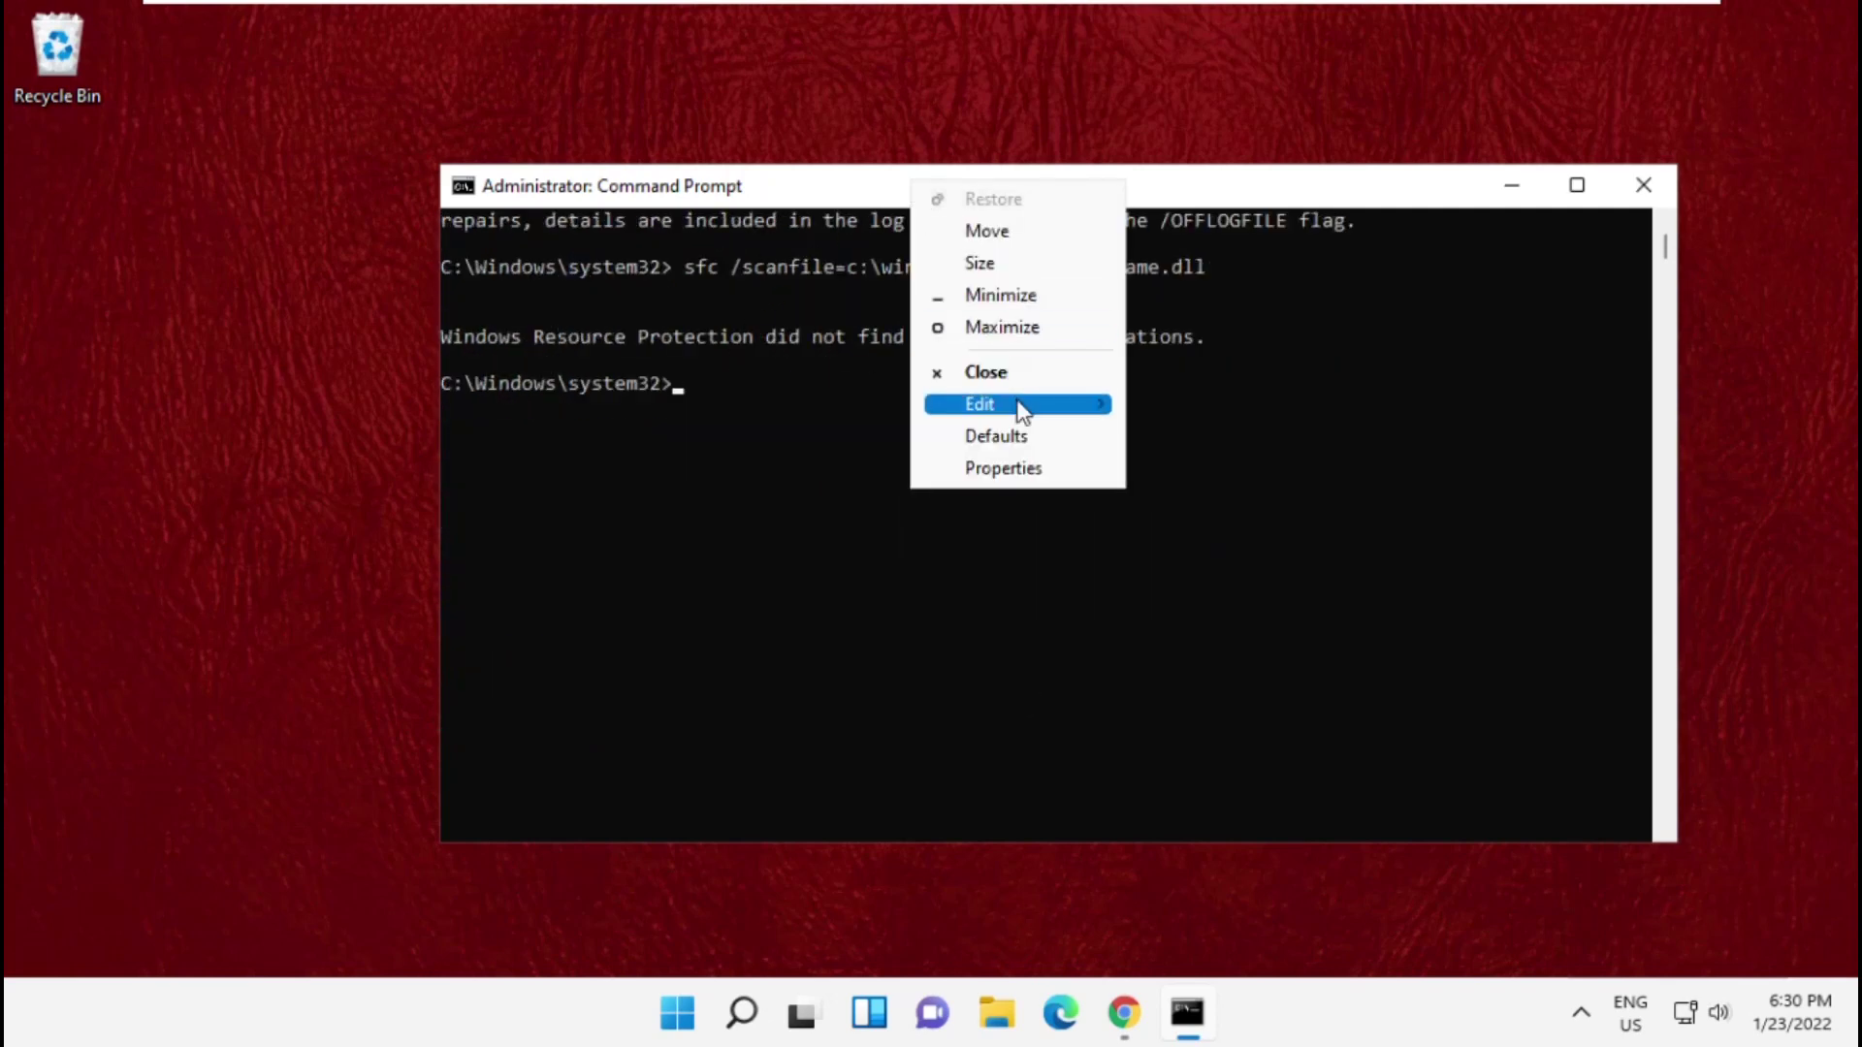
pyautogui.moveTo(1018, 405)
pyautogui.click(1201, 470)
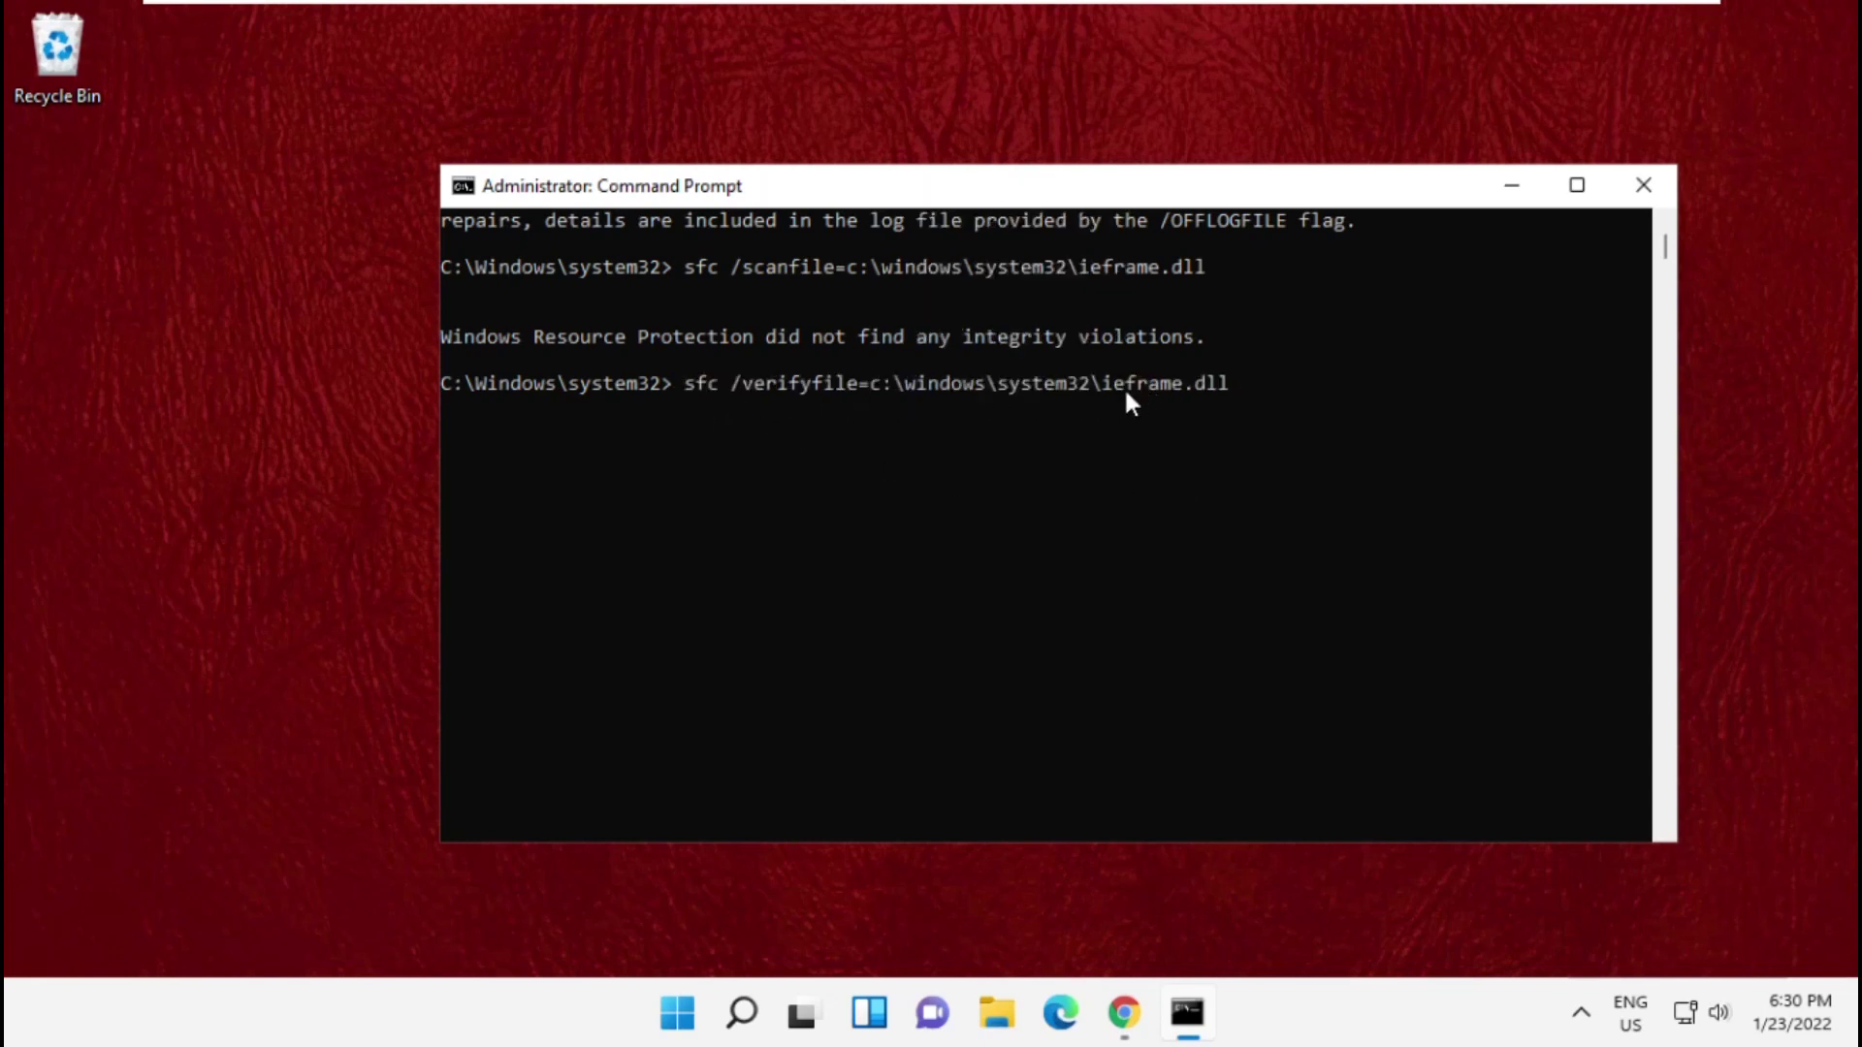
pyautogui.press('Return')
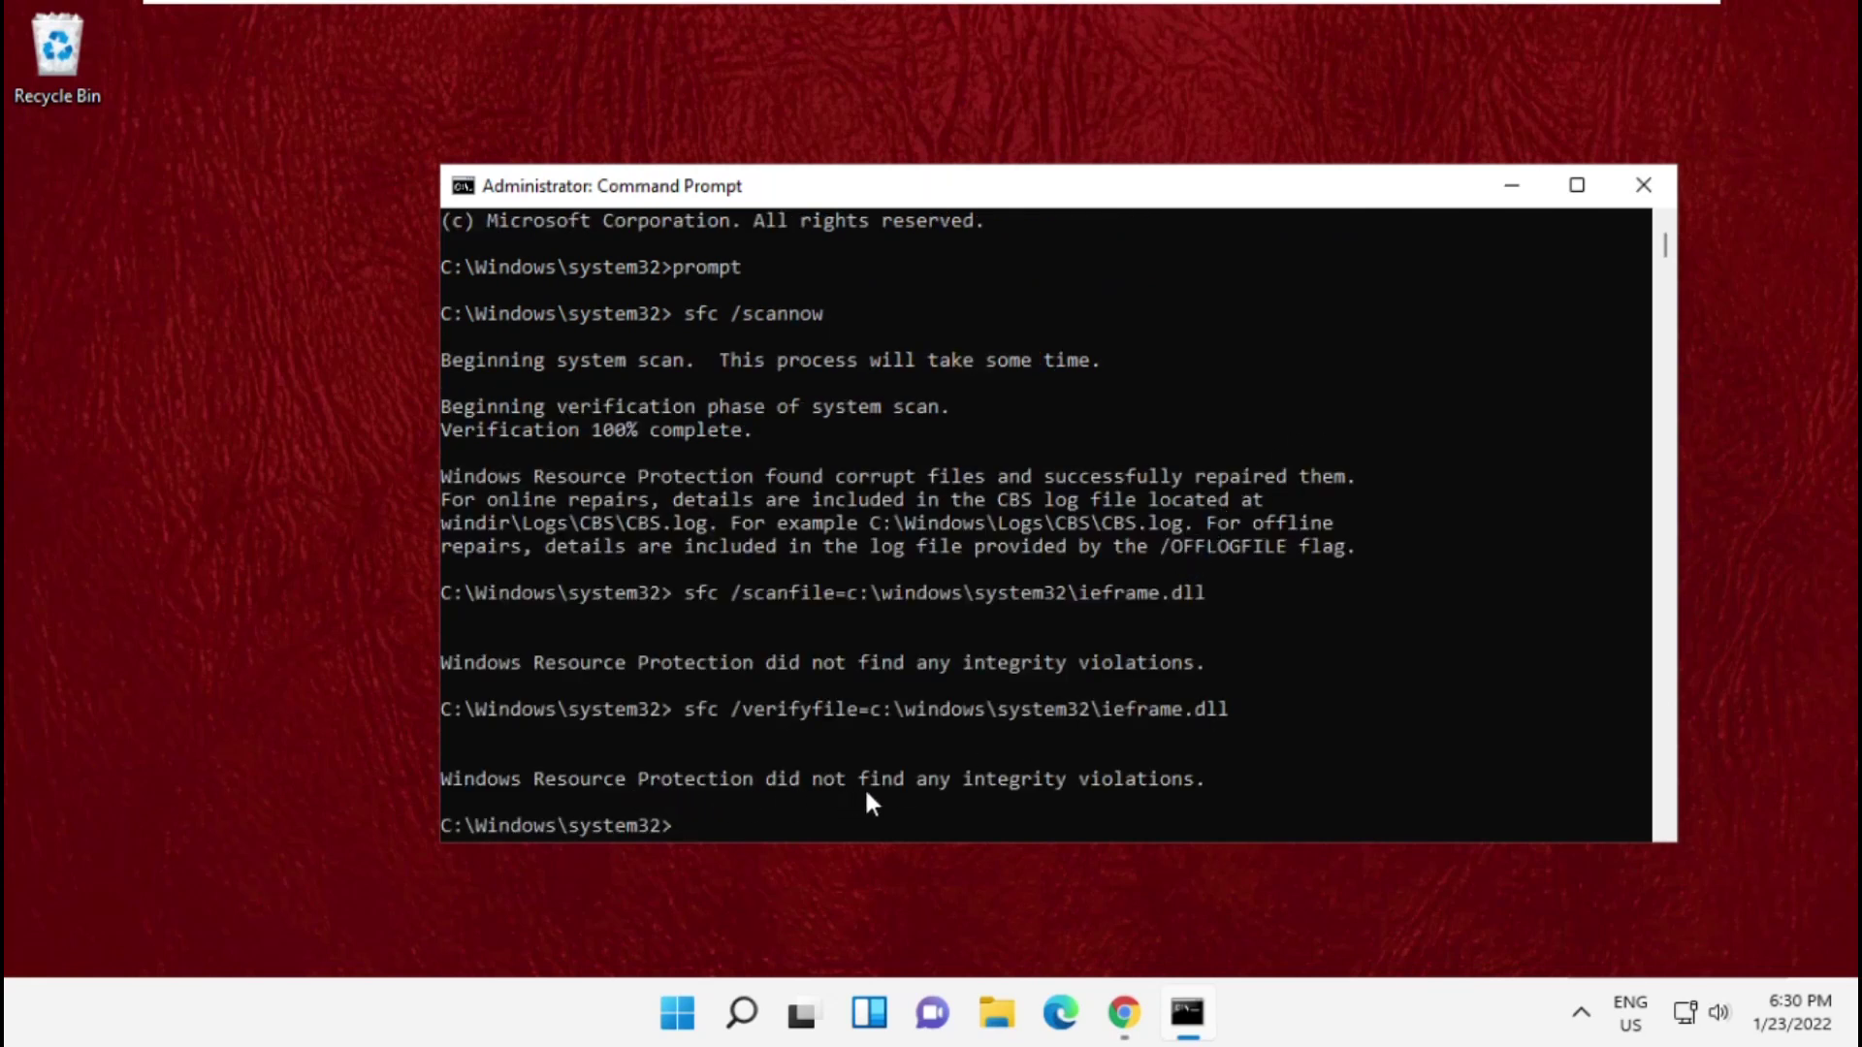
pyautogui.scroll(-6, 1028, 586)
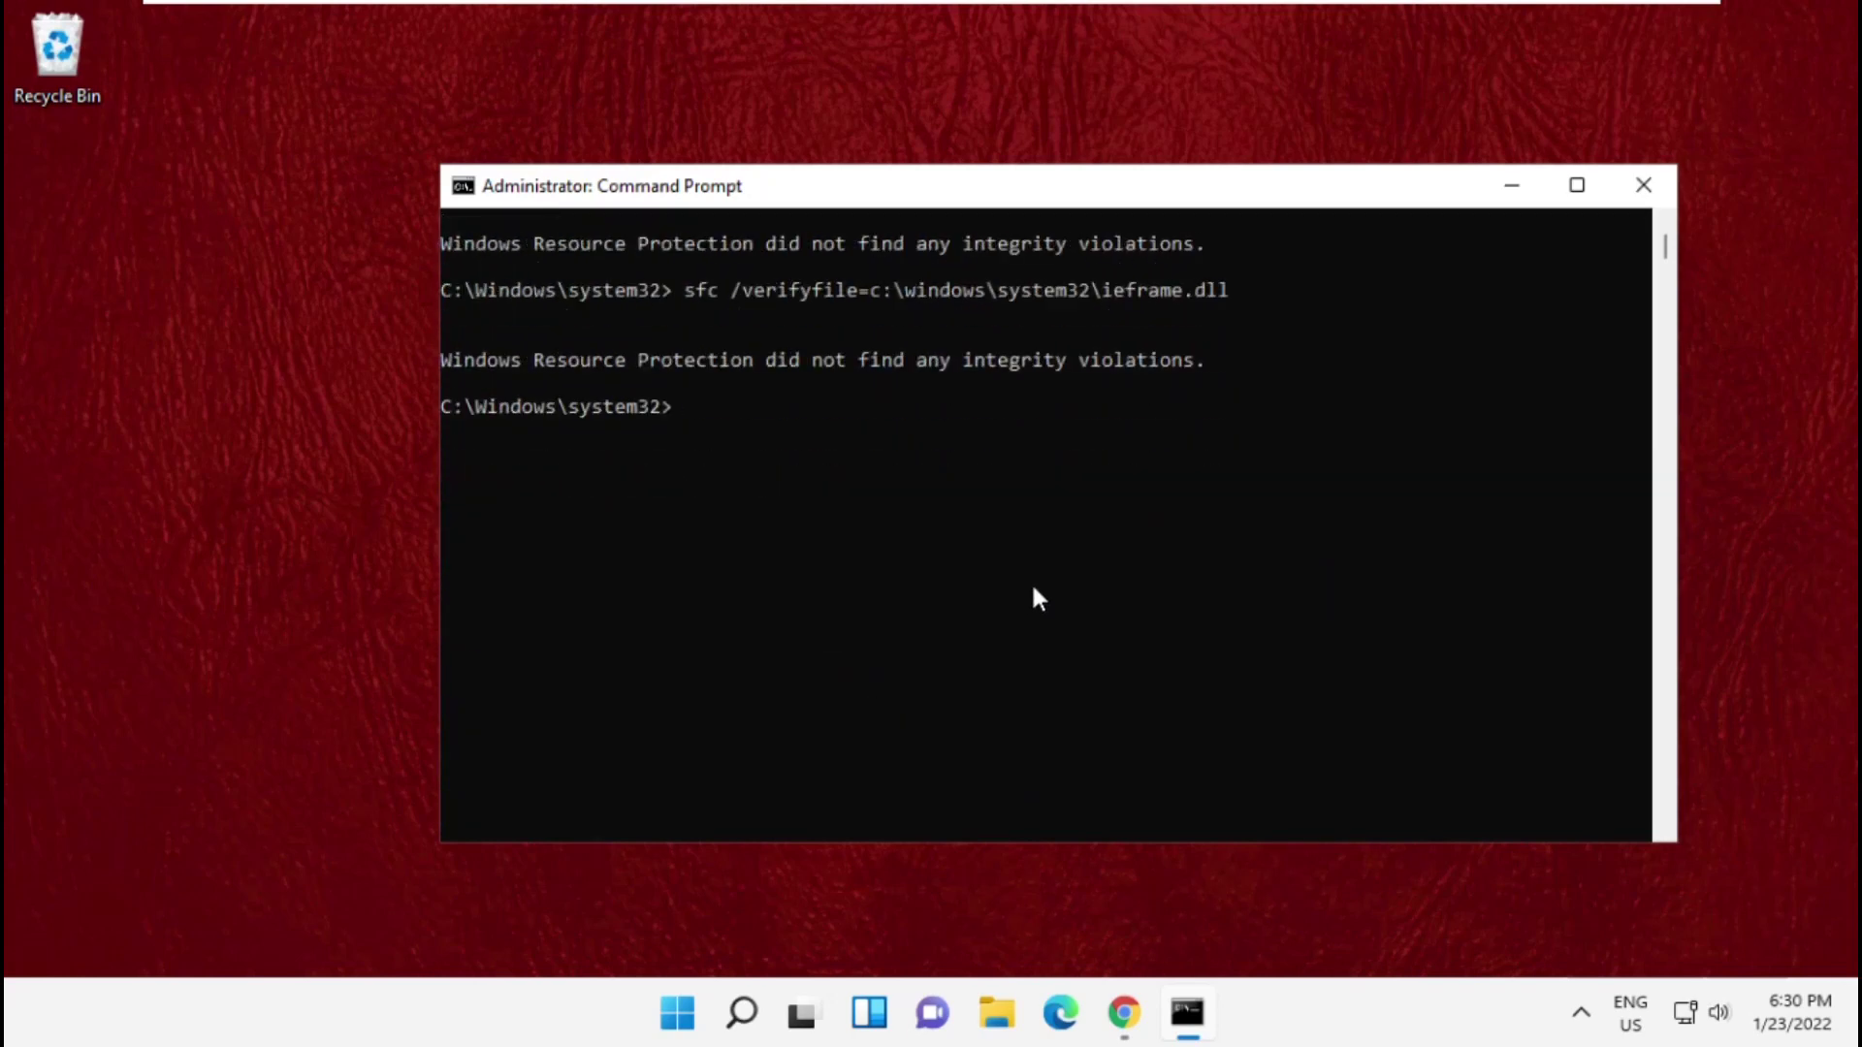
# Paste and run assoc to list the file associations
pyautogui.rightClick(1034, 197)
pyautogui.moveTo(1127, 417)
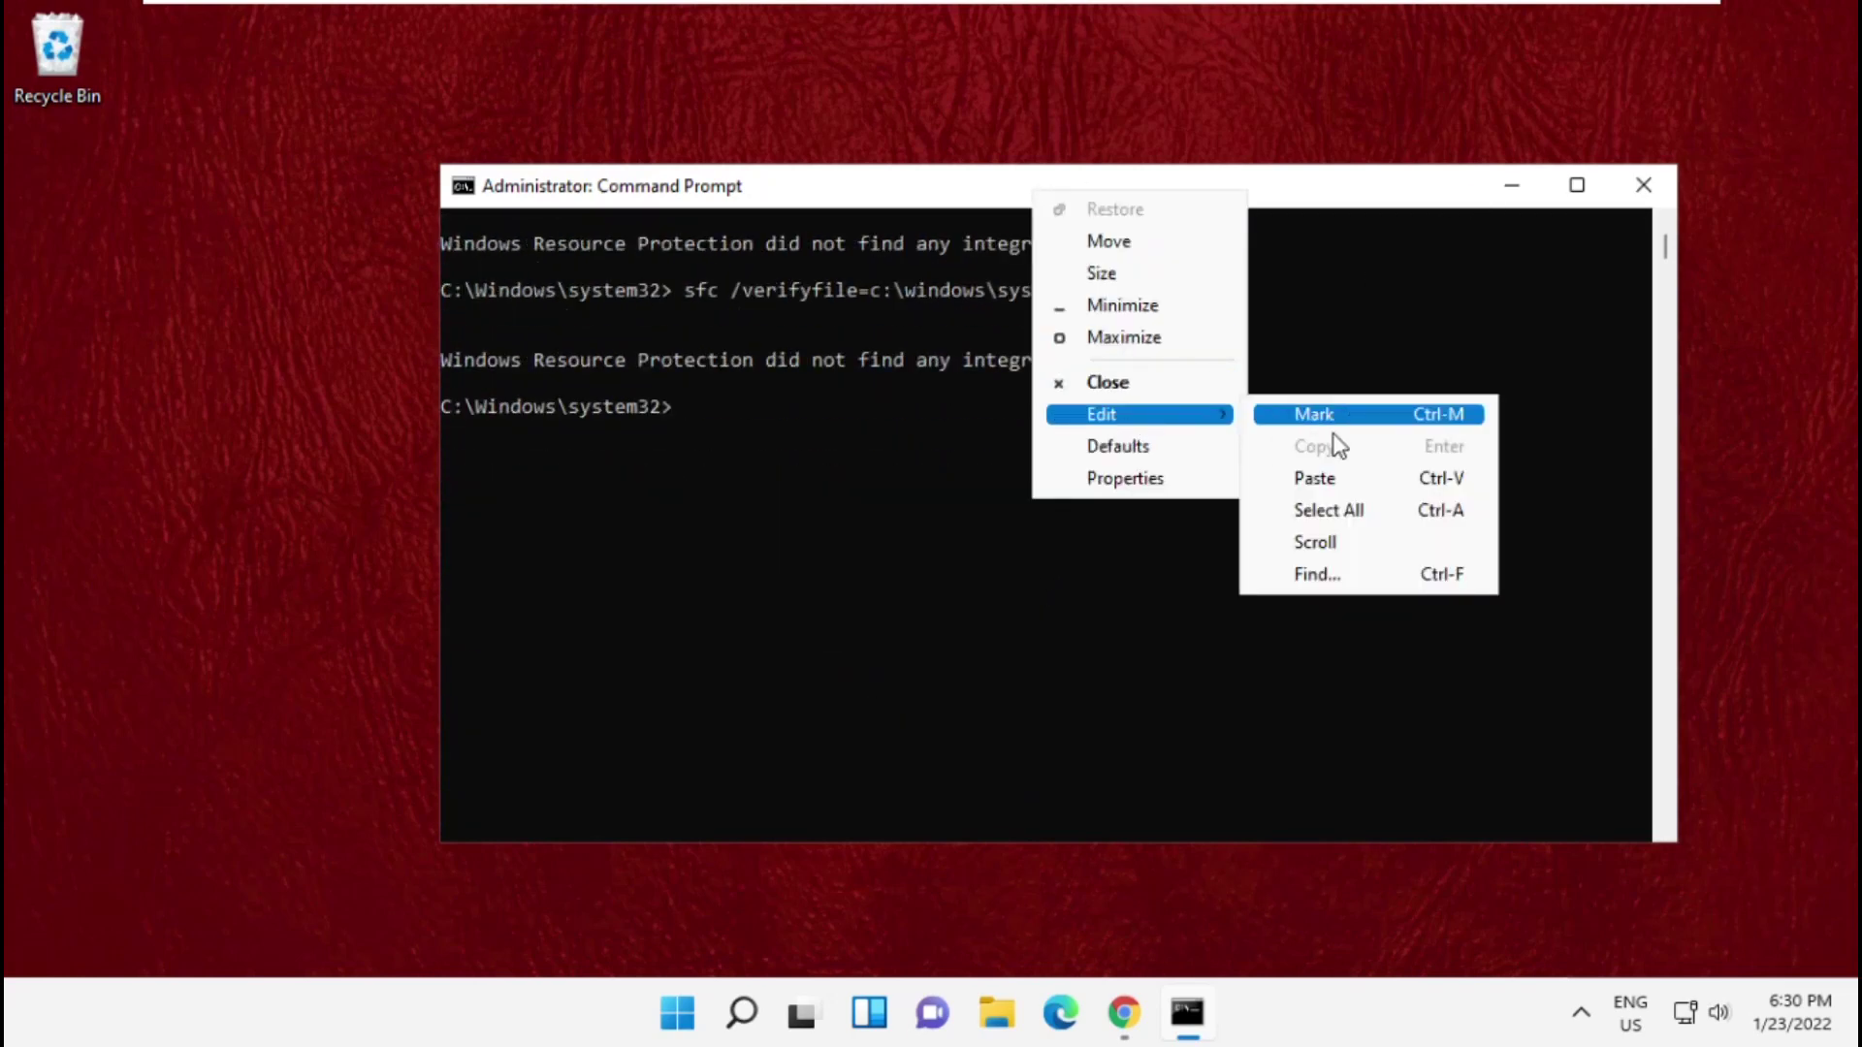
pyautogui.click(1353, 478)
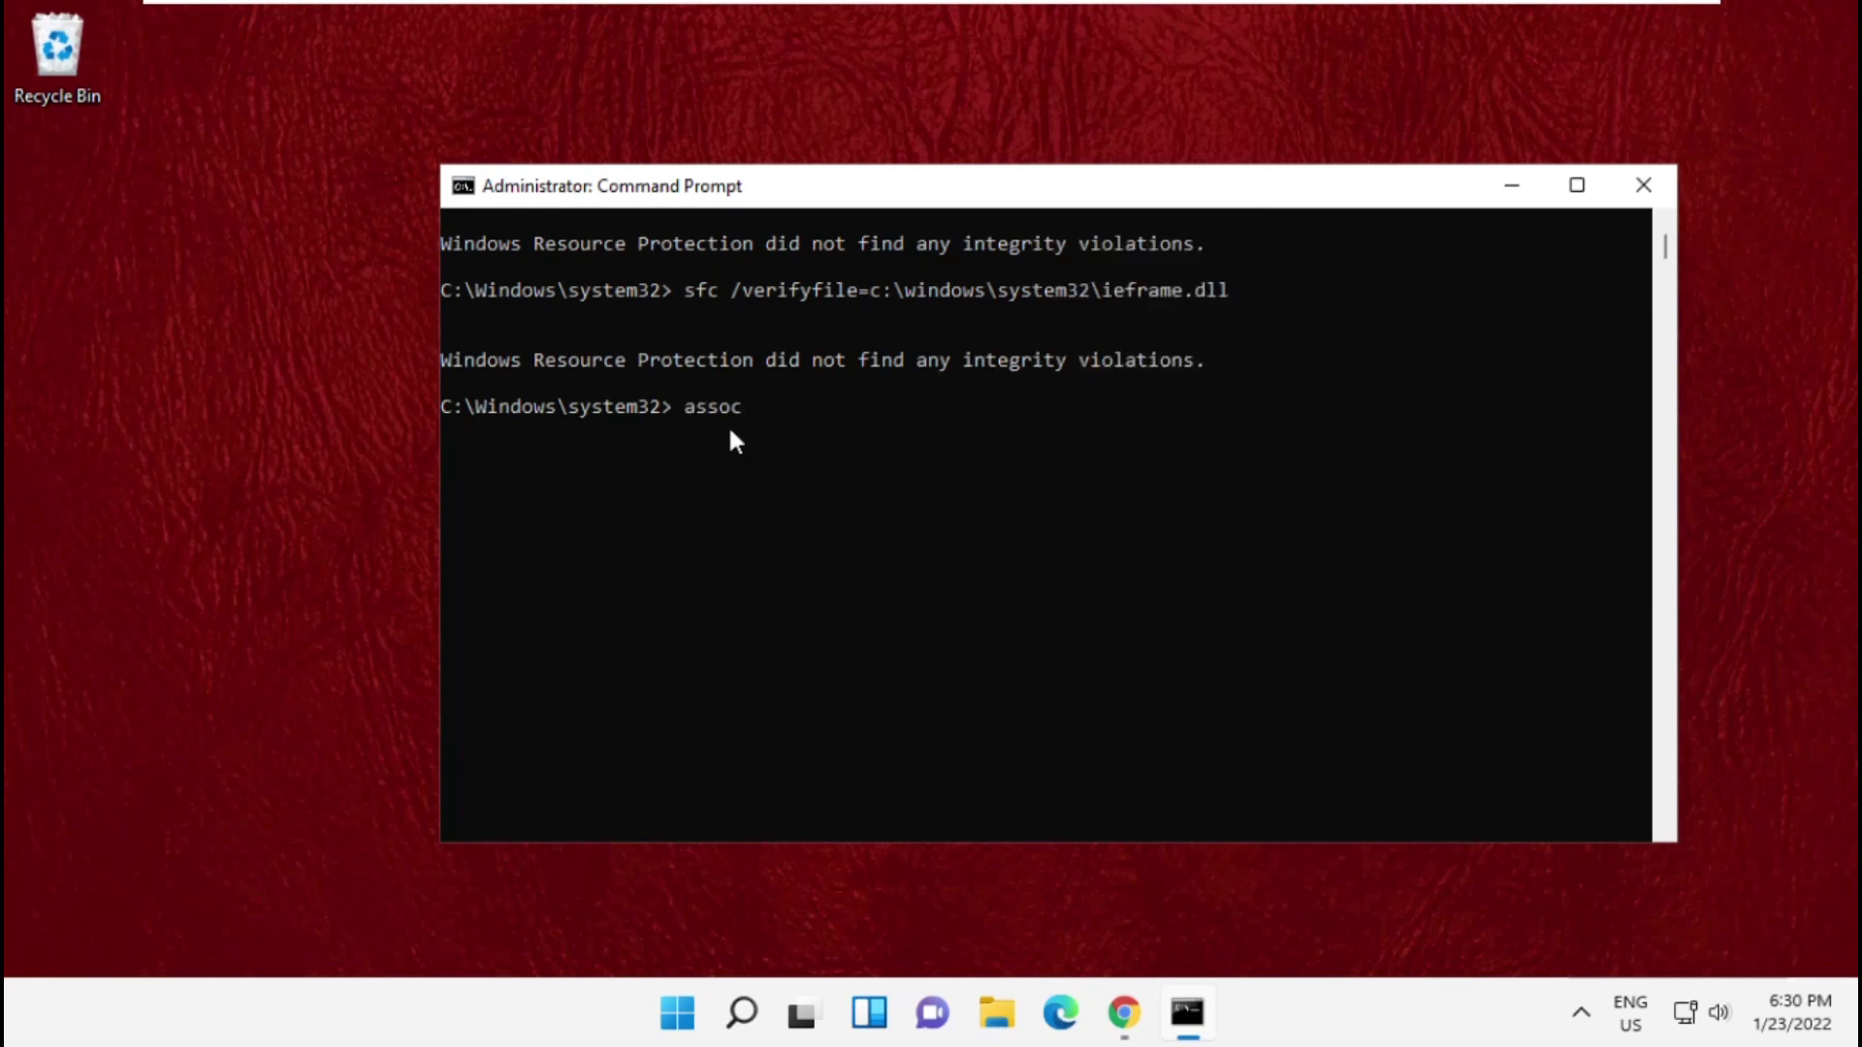
pyautogui.press('Return')
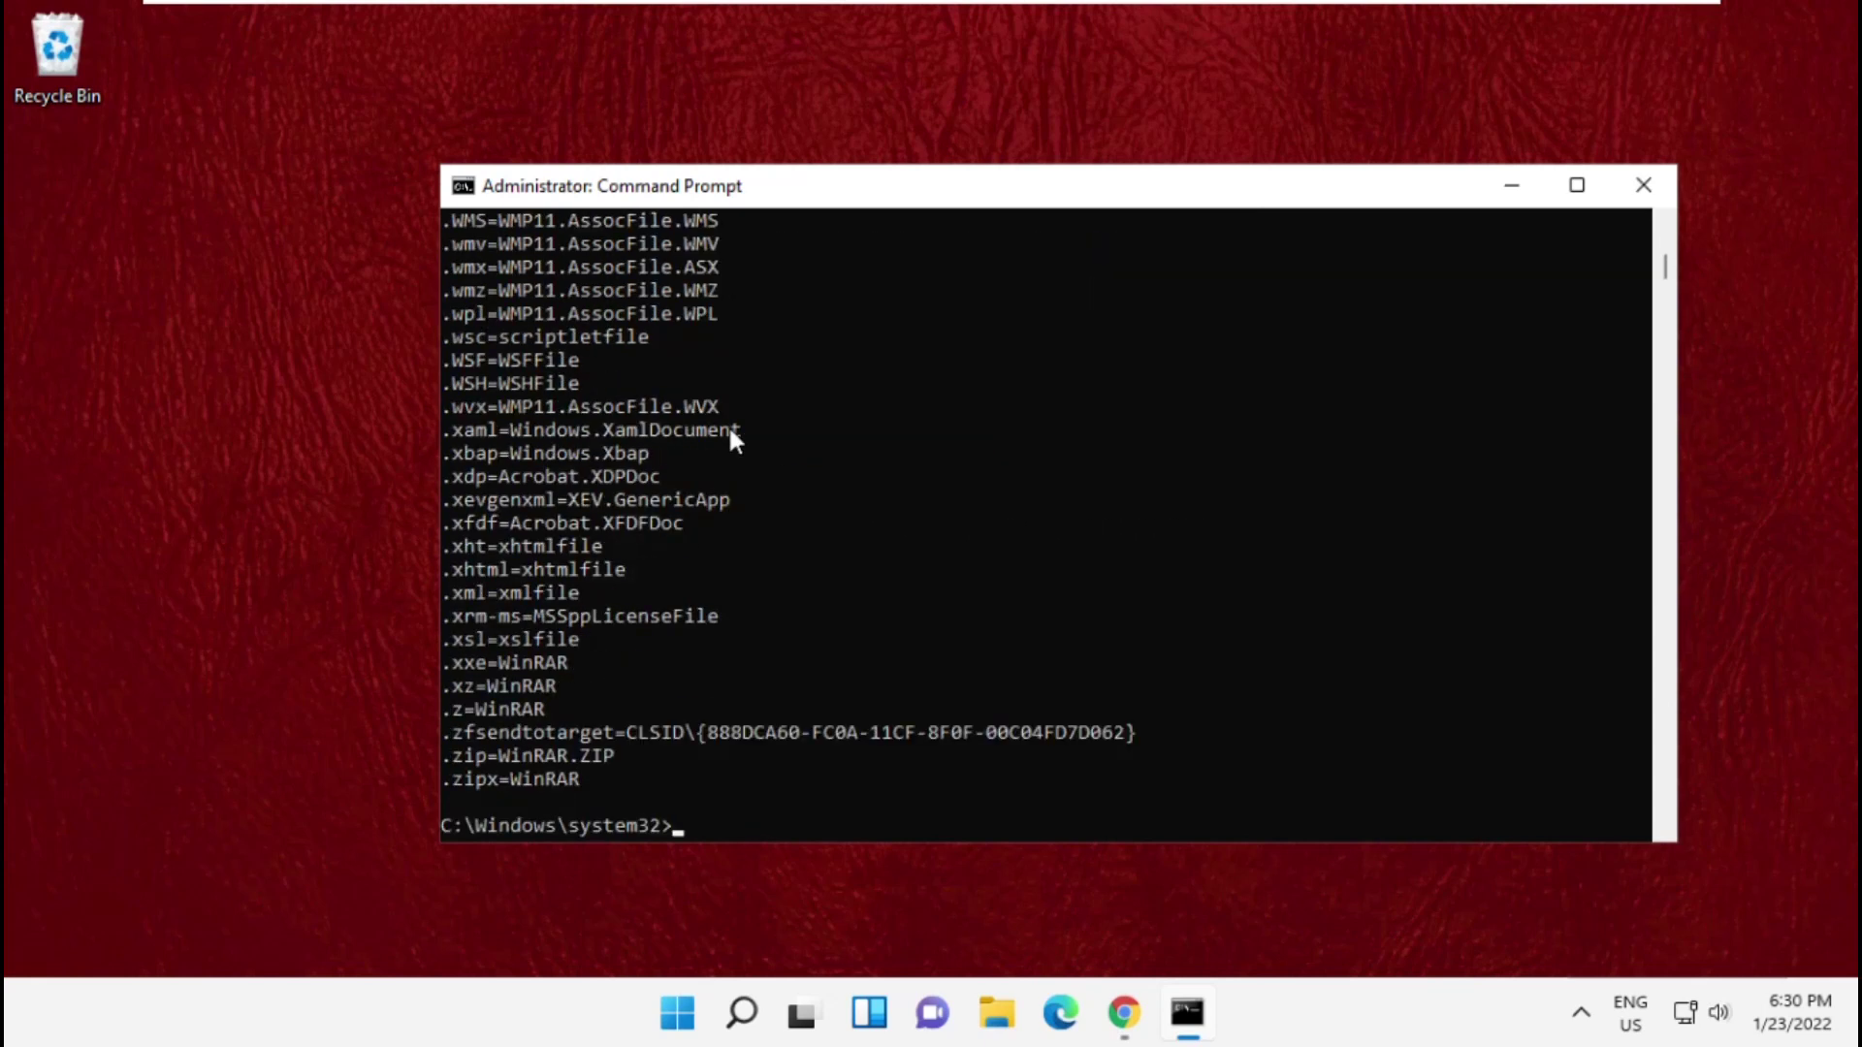
pyautogui.scroll(-6, 730, 433)
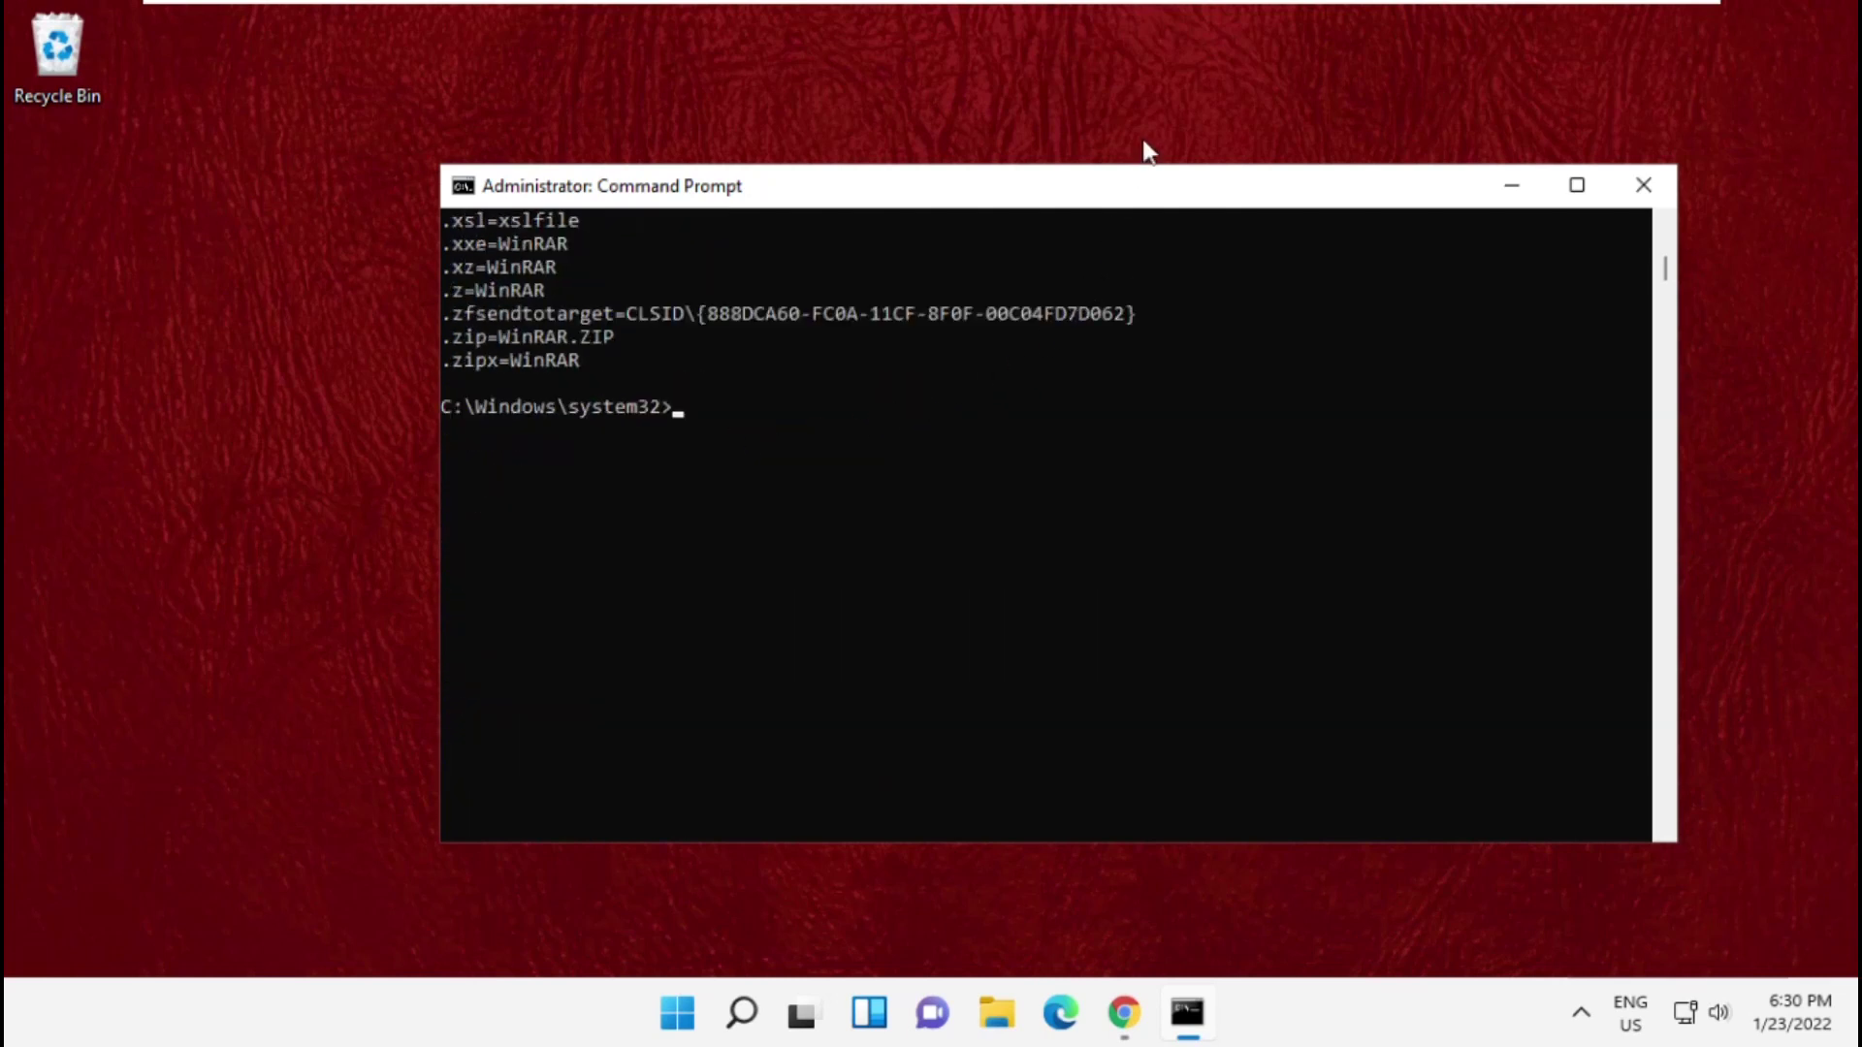
# Run chkdsk, which finds no file system problems, then type 'exit' at the prompt
pyautogui.write('chkdsk')
pyautogui.press('Return')
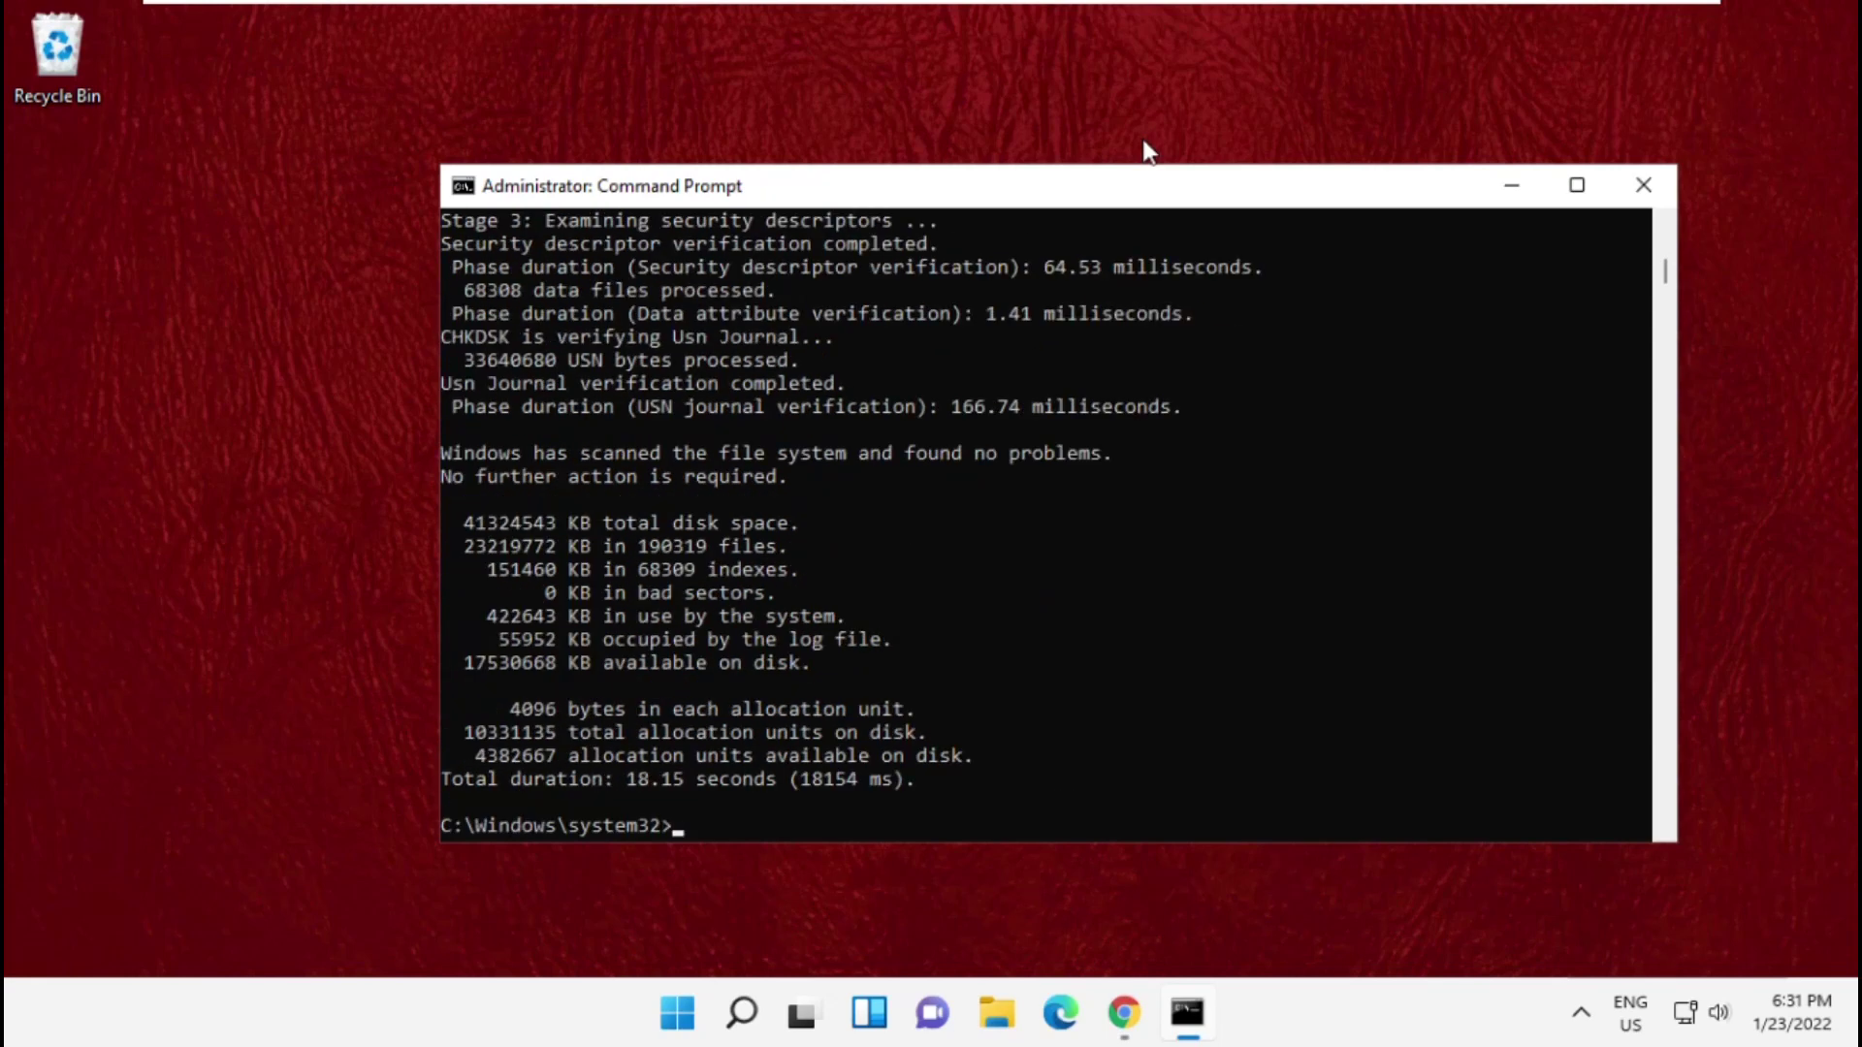
pyautogui.scroll(-5, 1150, 305)
pyautogui.write('e')
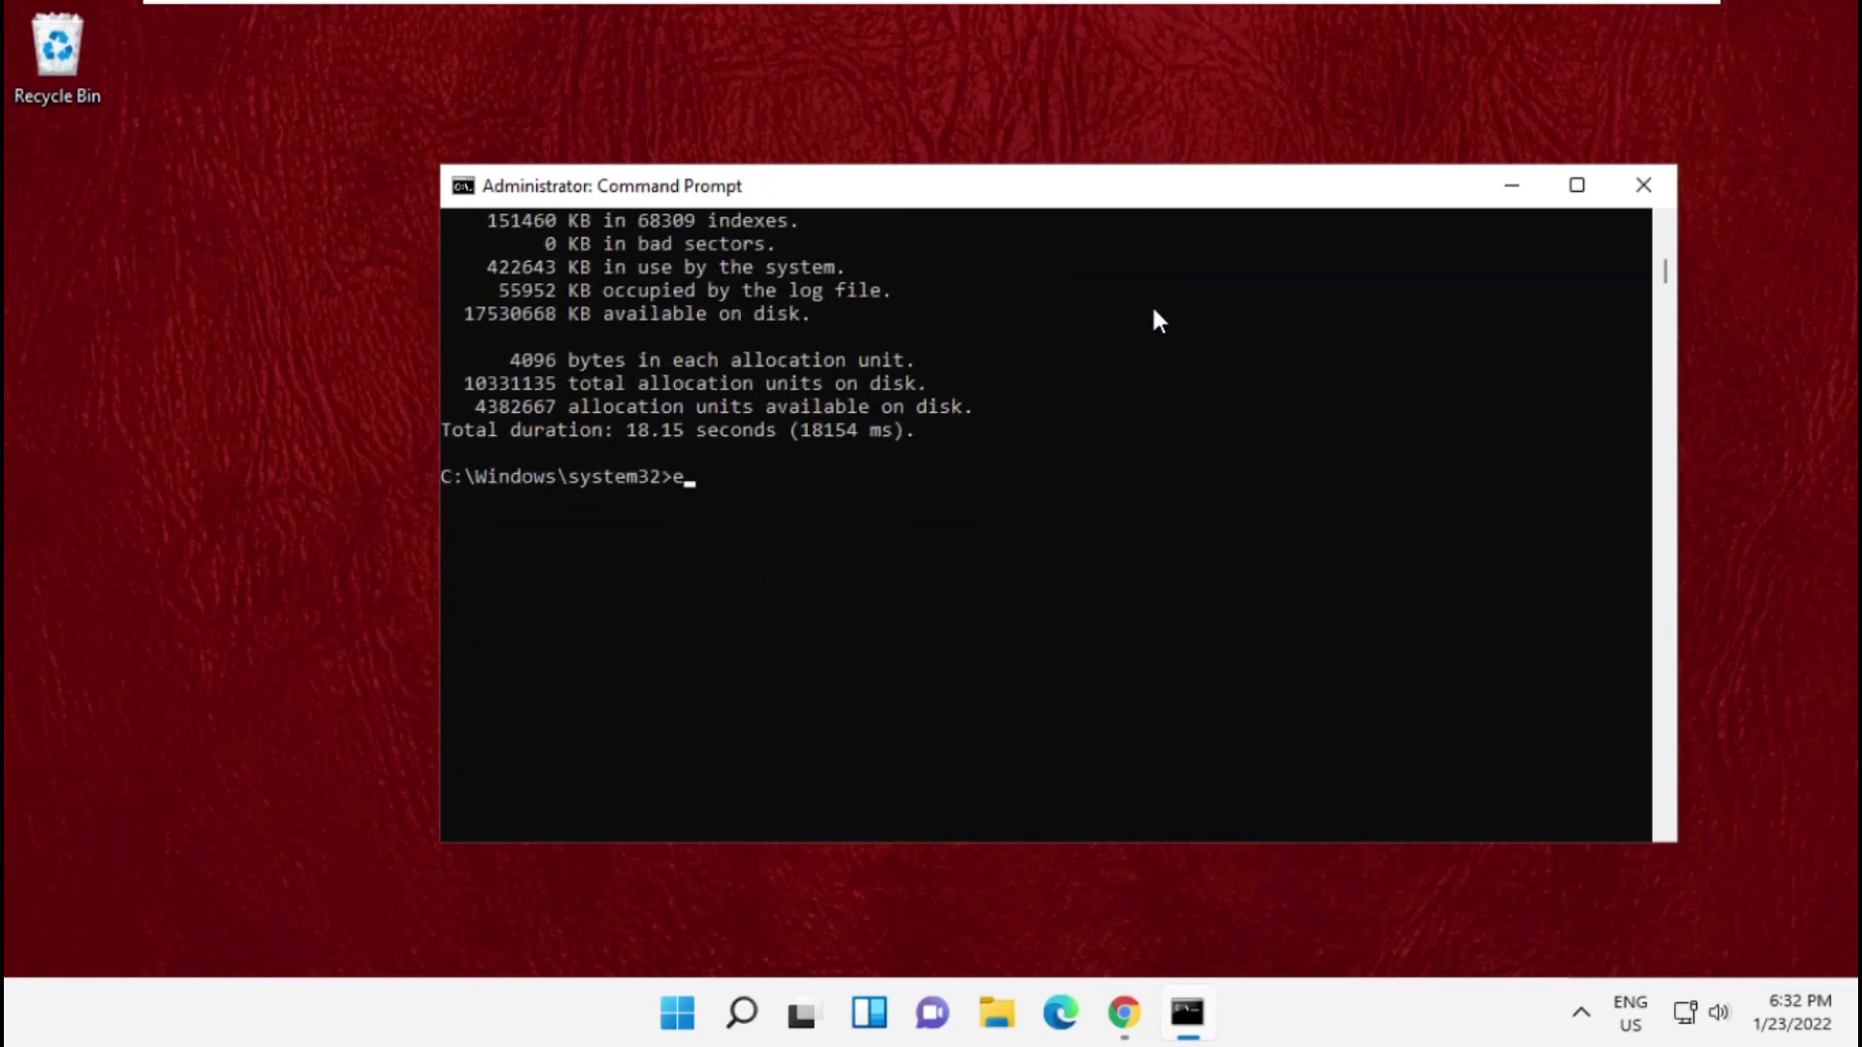
pyautogui.write('xit')
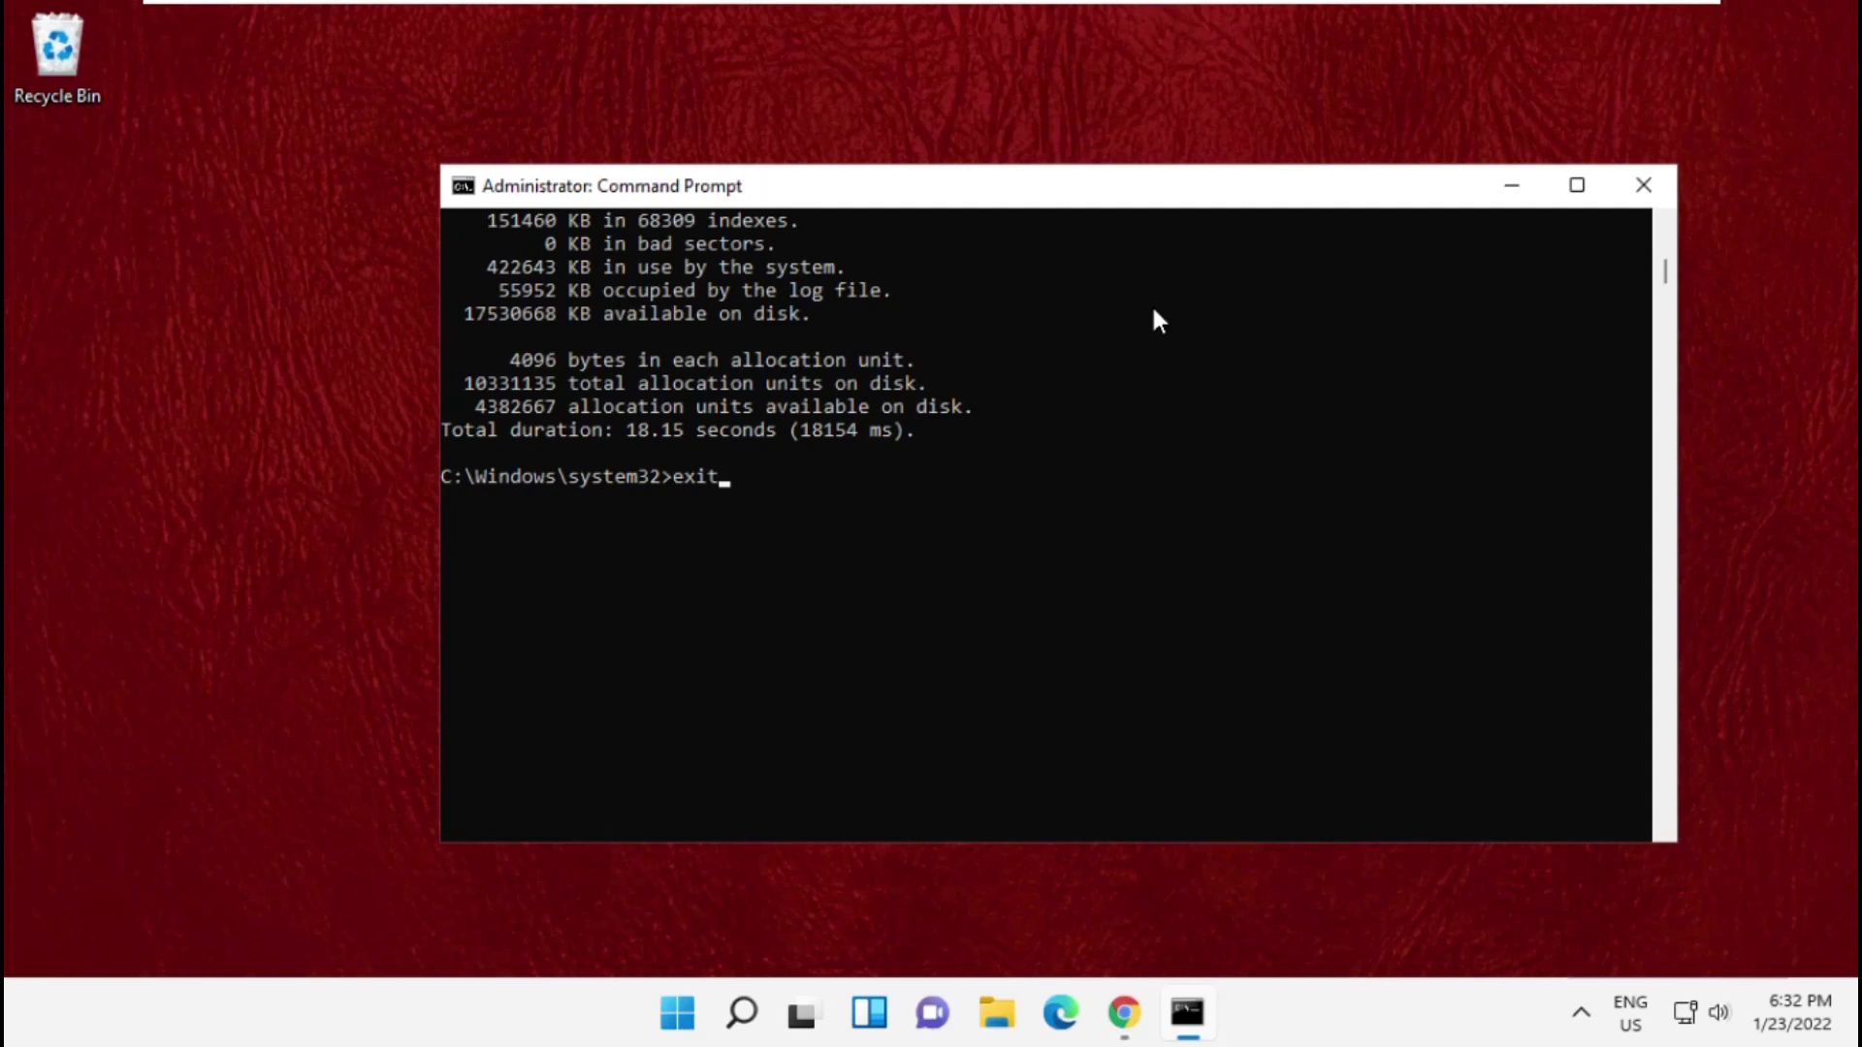